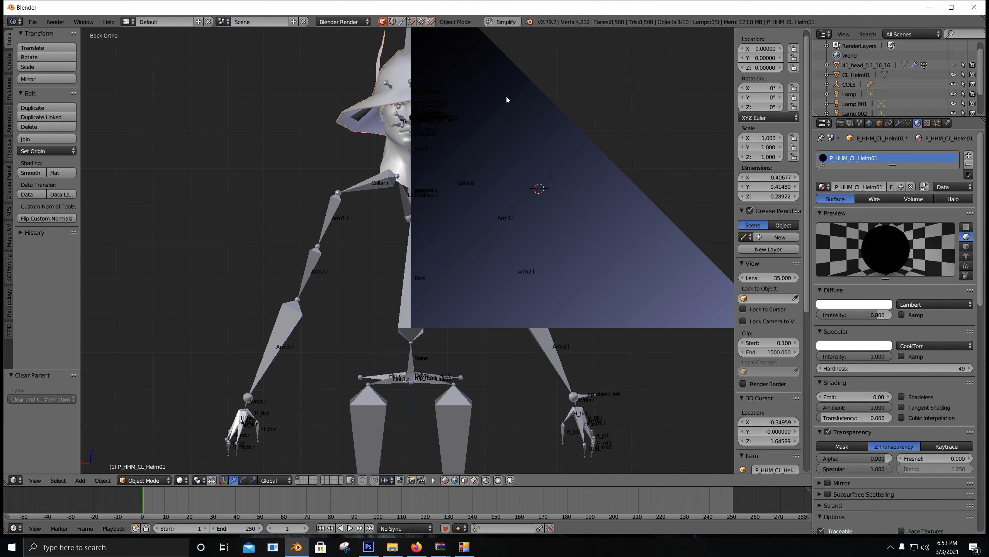
Step: Select the large CL_Helm01 pyramid beside the skeleton and hide it in the viewport
{"action": "right_click", "coordinate": [466, 100]}
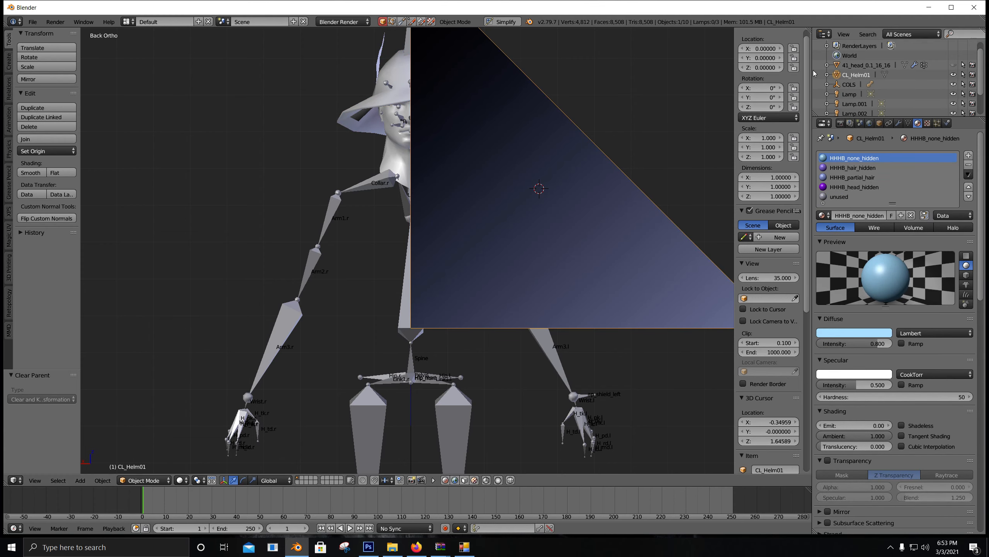
{"action": "middle_click_drag", "start_coordinate": [535, 111], "coordinate": [612, 120]}
{"action": "middle_click_drag", "start_coordinate": [670, 97], "coordinate": [493, 98], "text": "shift"}
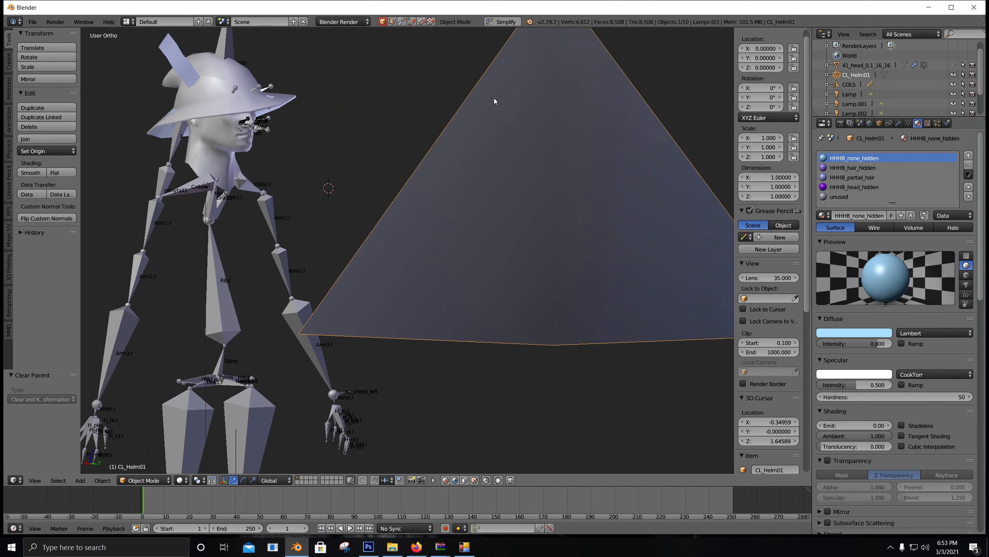
{"action": "scroll", "coordinate": [494, 99], "scroll_direction": "down", "scroll_amount": 3}
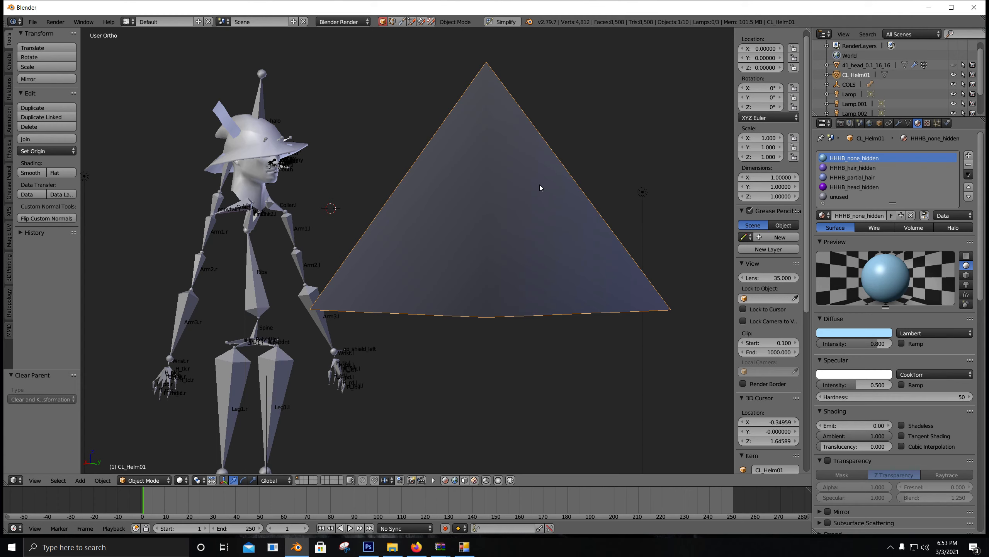
{"action": "left_click", "coordinate": [953, 75]}
Step: Examine CL_Helm01's material slots, comparing HHHB_none_hidden, HHHB_hair_hidden, HHHB_partial_hair and HHHB_head_hidden
{"action": "left_click", "coordinate": [853, 168]}
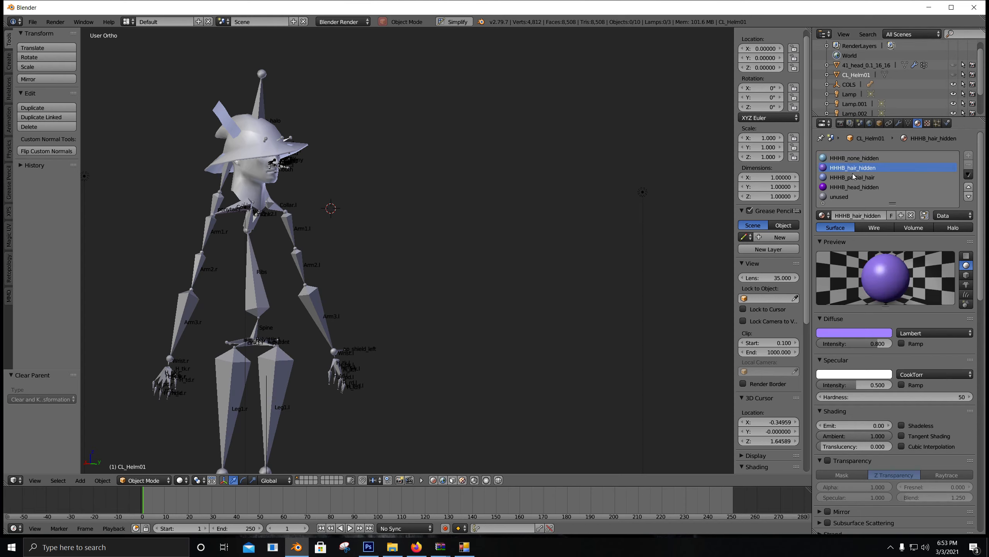
{"action": "scroll", "coordinate": [857, 178], "scroll_direction": "down", "scroll_amount": 3, "text": "ctrl"}
{"action": "scroll", "coordinate": [868, 178], "scroll_direction": "up", "scroll_amount": 1, "text": "ctrl"}
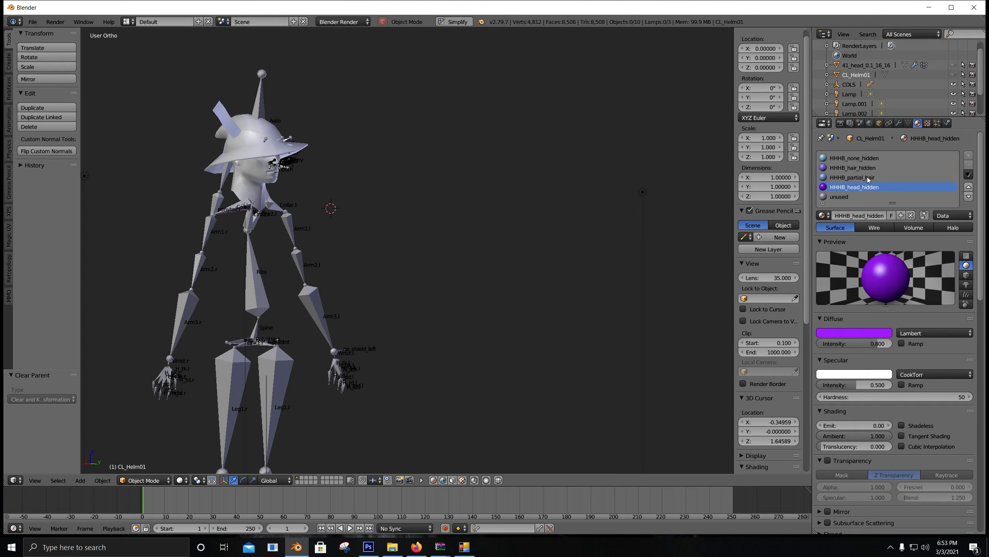
{"action": "scroll", "coordinate": [867, 176], "scroll_direction": "up", "scroll_amount": 3, "text": "ctrl"}
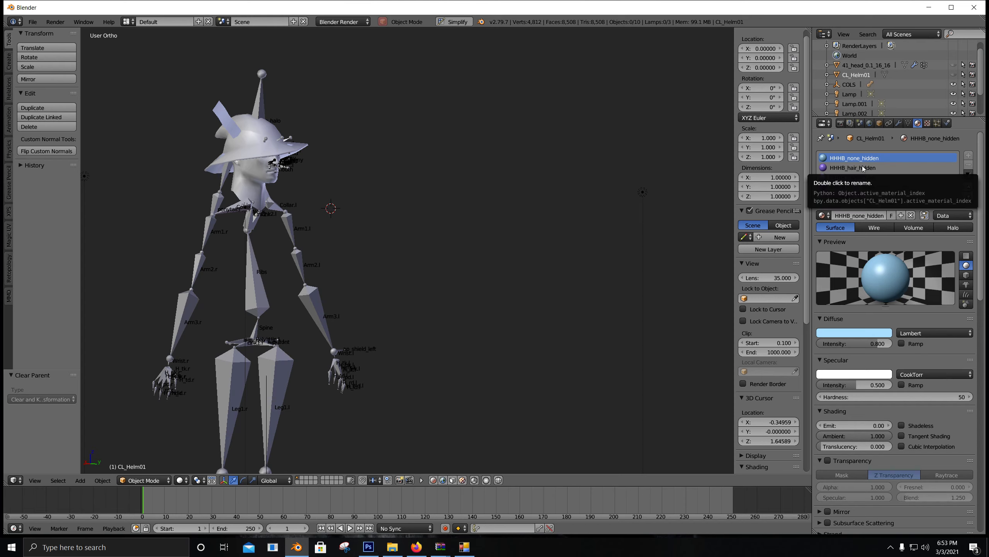
{"action": "left_click", "coordinate": [863, 169]}
{"action": "left_click", "coordinate": [862, 178]}
{"action": "left_click", "coordinate": [861, 187]}
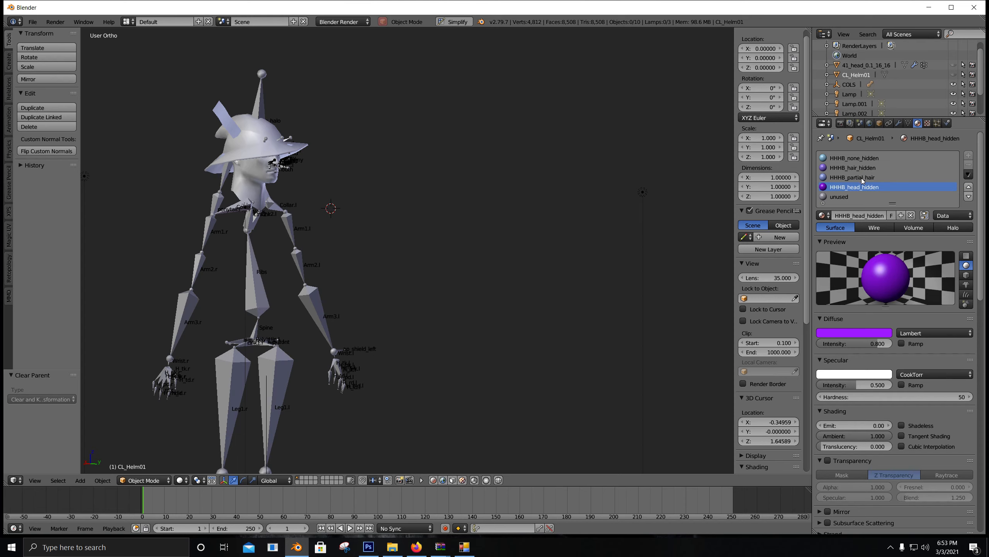
{"action": "left_click", "coordinate": [861, 178]}
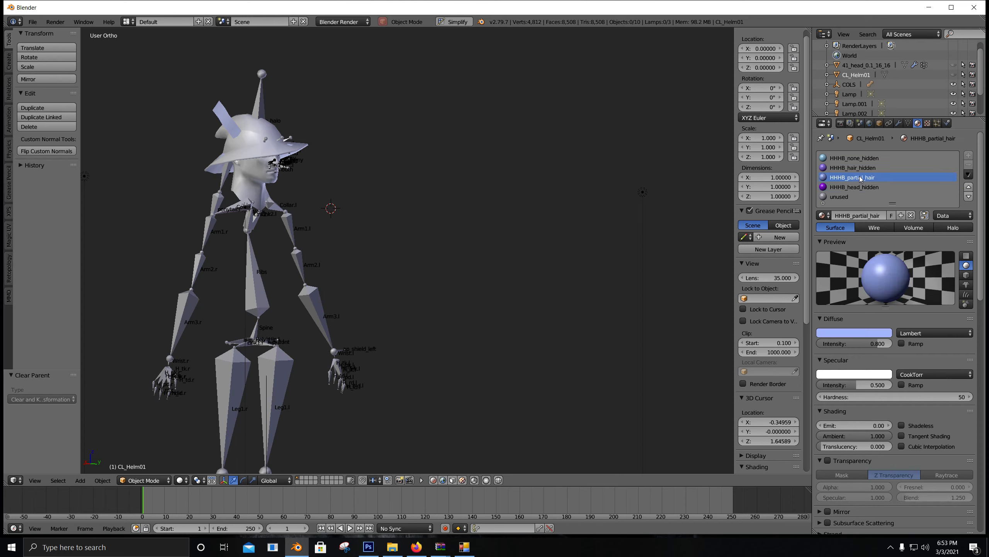
{"action": "left_click", "coordinate": [873, 168]}
{"action": "left_click", "coordinate": [882, 159]}
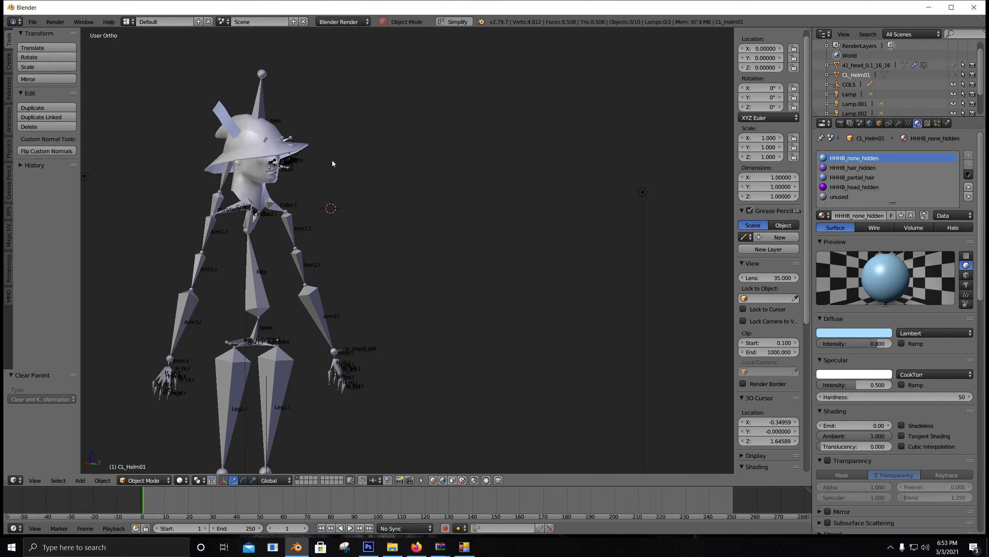
Step: Inspect the P_HHM_Head01 reference head in back view, toggling its viewport visibility off and on again
{"action": "middle_click_drag", "start_coordinate": [260, 198], "coordinate": [462, 196]}
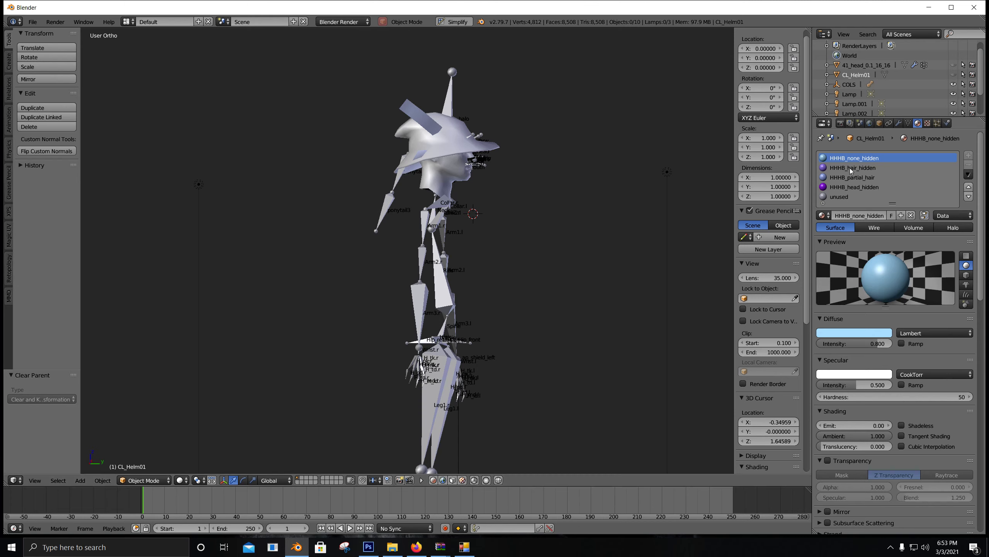
{"action": "middle_click_drag", "start_coordinate": [561, 209], "coordinate": [474, 219]}
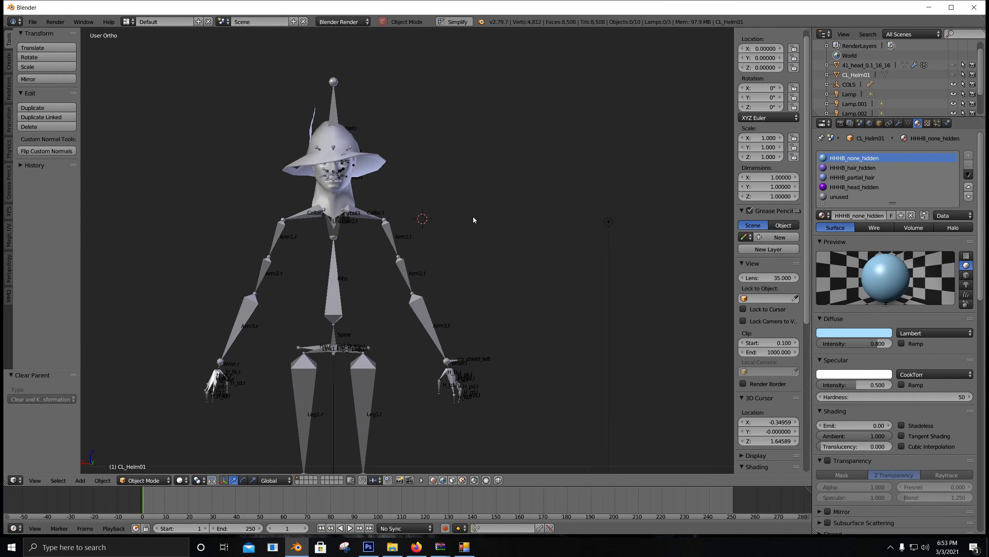
{"action": "key", "text": "ctrl+KP_1"}
{"action": "scroll", "coordinate": [450, 202], "scroll_direction": "up", "scroll_amount": 3}
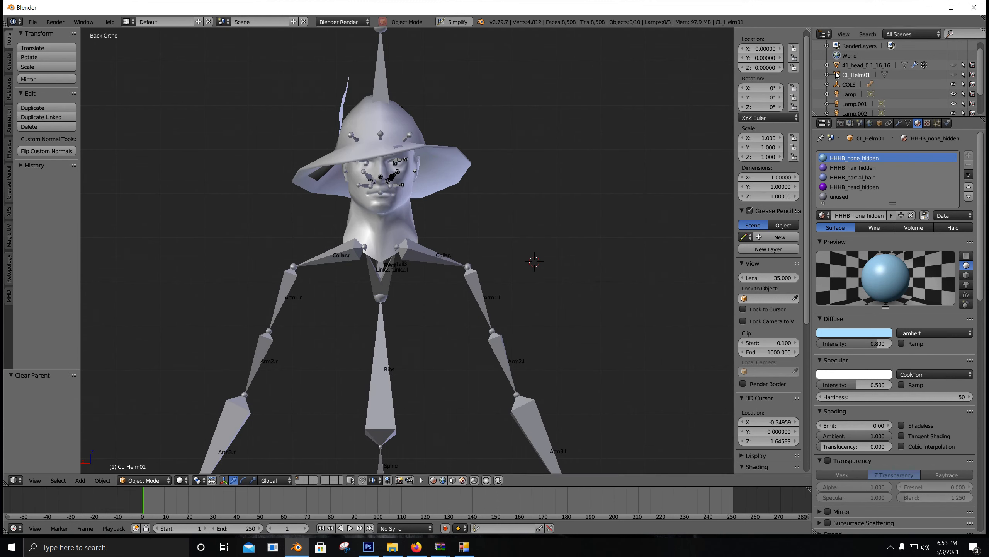
{"action": "right_click", "coordinate": [399, 228]}
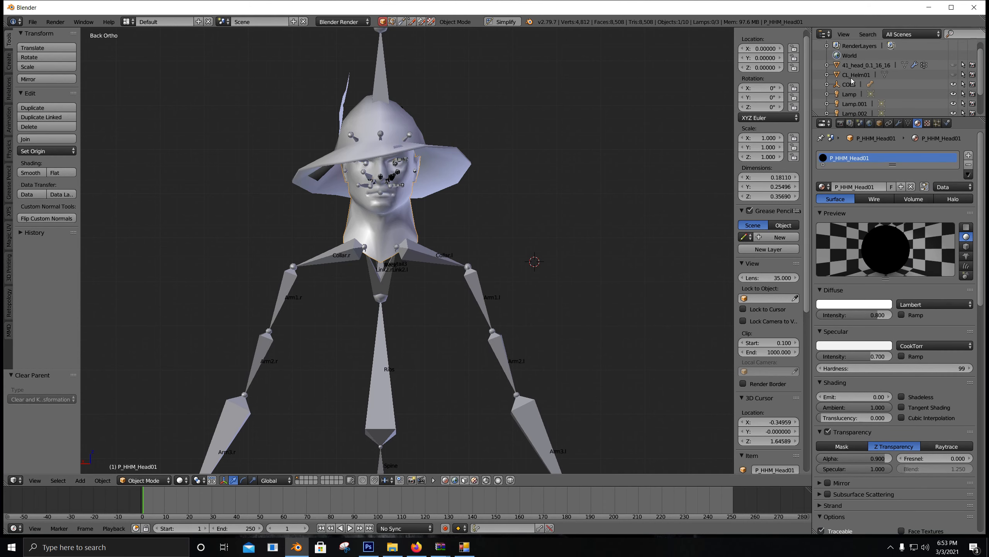
{"action": "scroll", "coordinate": [957, 102], "scroll_direction": "down", "scroll_amount": 2}
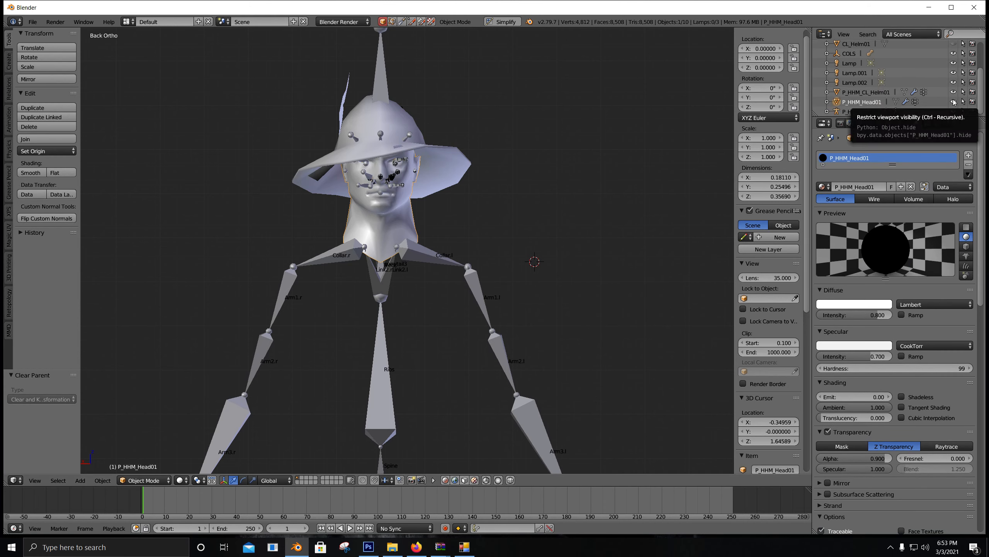
{"action": "left_click", "coordinate": [953, 103]}
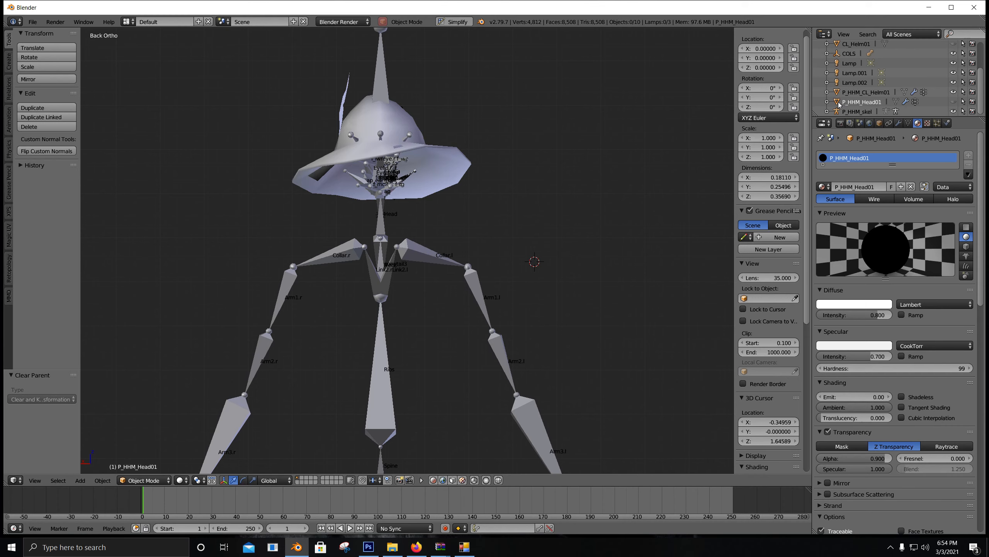
{"action": "left_click", "coordinate": [953, 101]}
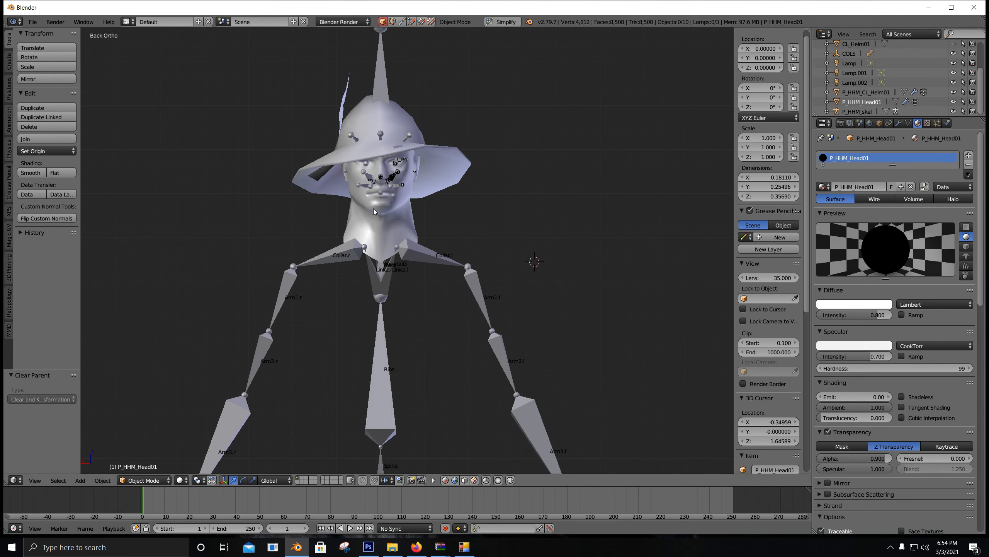
Step: Select the P_HHM_Head01 head and unhide the 41_head_0.1_16_16 mesh in the viewport
{"action": "scroll", "coordinate": [398, 226], "scroll_direction": "up", "scroll_amount": 3}
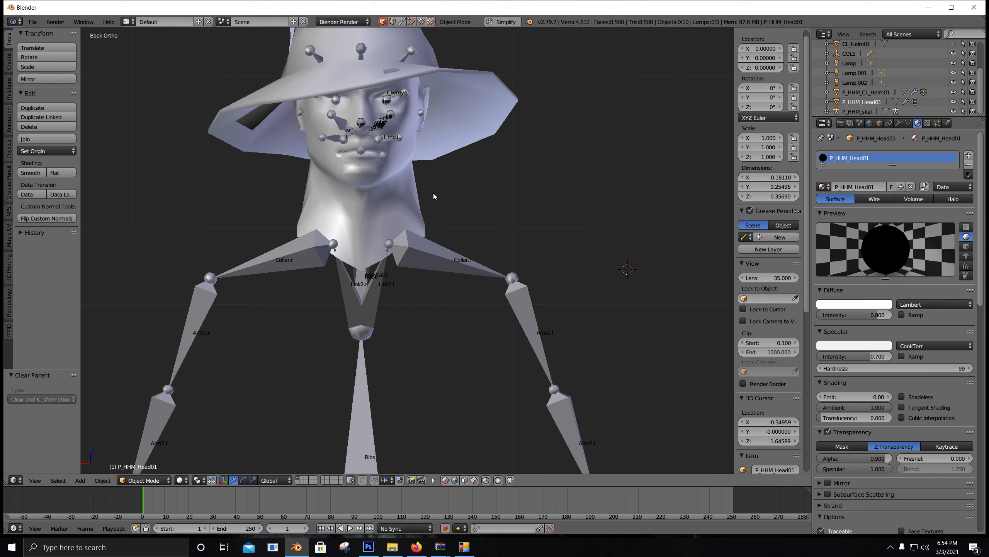
{"action": "right_click", "coordinate": [356, 203]}
{"action": "middle_click_drag", "start_coordinate": [346, 142], "coordinate": [410, 246], "text": "shift"}
{"action": "scroll", "coordinate": [905, 76], "scroll_direction": "up", "scroll_amount": 2}
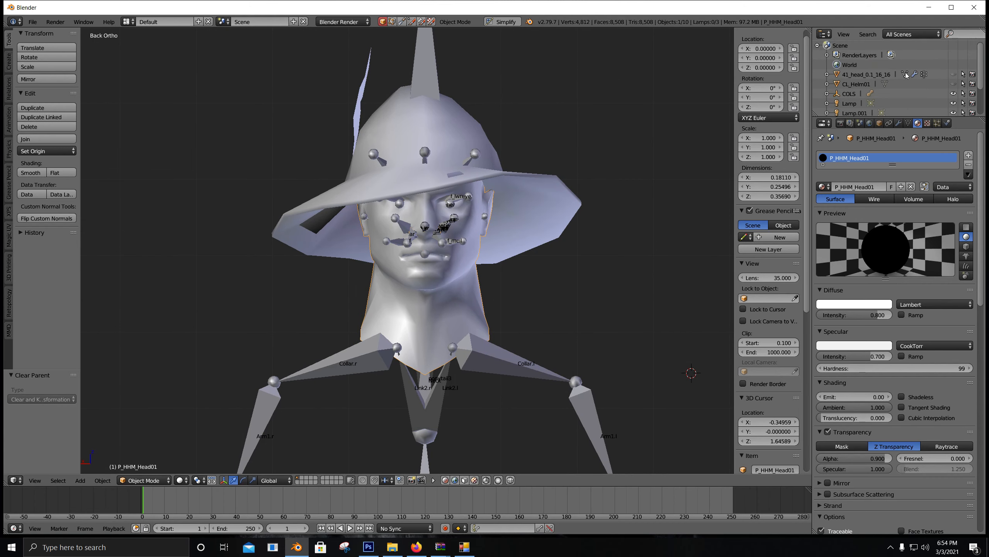
{"action": "left_click", "coordinate": [953, 74]}
{"action": "middle_click_drag", "start_coordinate": [617, 238], "coordinate": [590, 106], "text": "shift"}
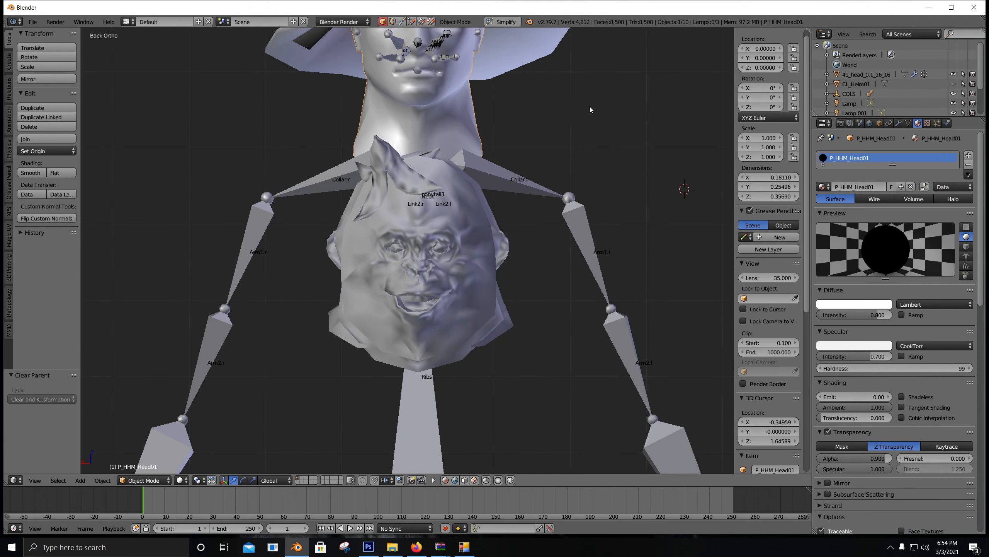
Step: Switch the viewport to Texture shading to view the chimp head's textures
{"action": "left_click", "coordinate": [179, 480]}
{"action": "left_click", "coordinate": [203, 437]}
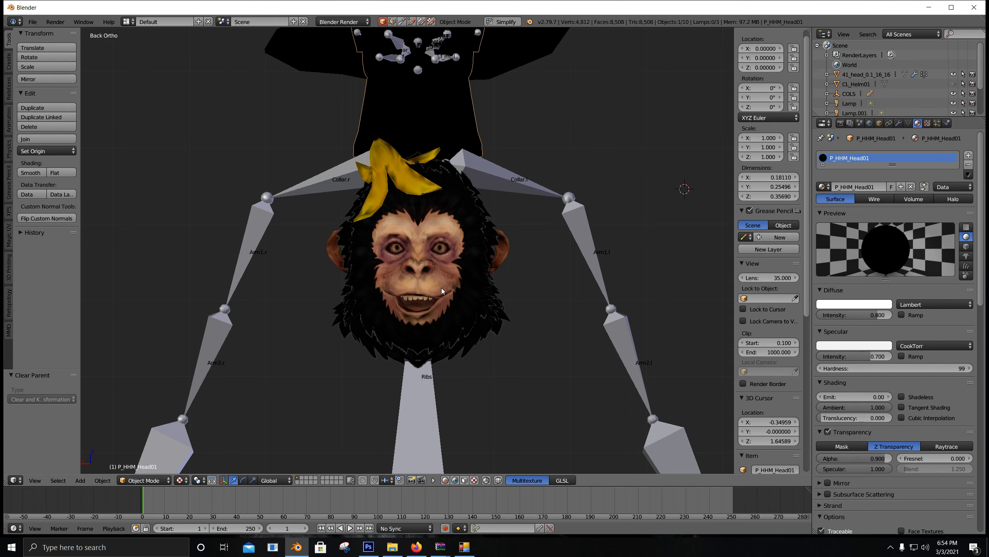
{"action": "scroll", "coordinate": [438, 283], "scroll_direction": "down", "scroll_amount": 2}
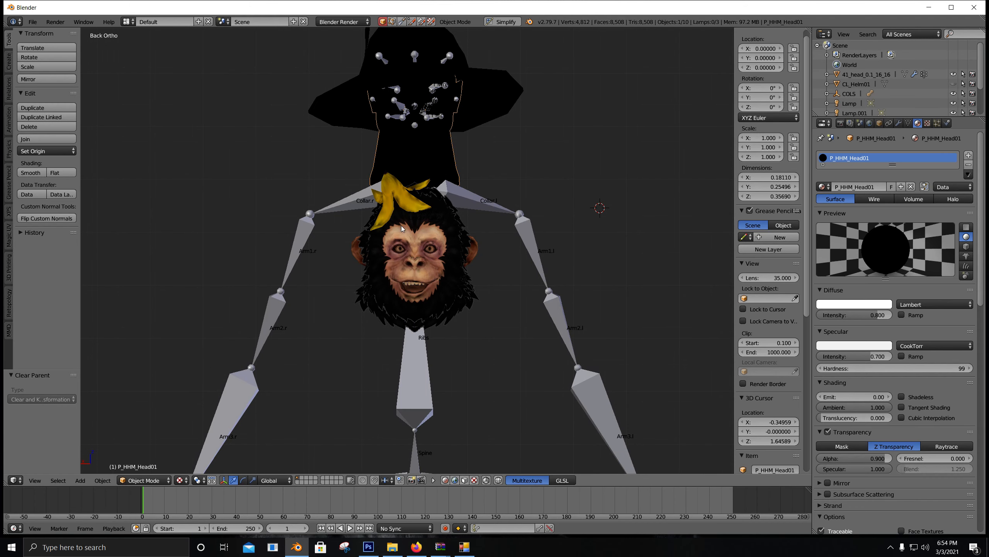
Step: Examine the P_HHM_CL_Helm01 hat's vertex groups and the P_HHM_skel armature's bones around the head
{"action": "right_click", "coordinate": [493, 76]}
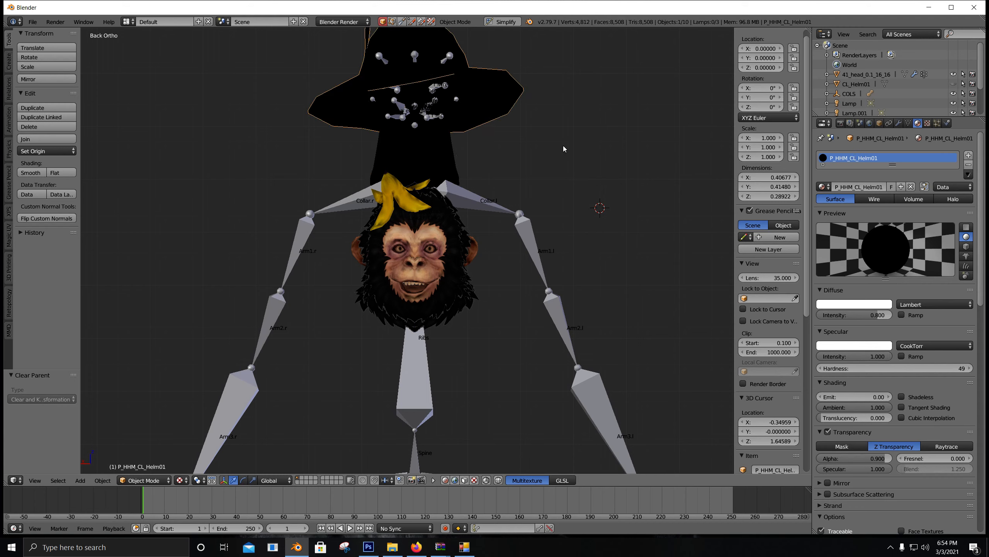
{"action": "scroll", "coordinate": [846, 92], "scroll_direction": "down", "scroll_amount": 2}
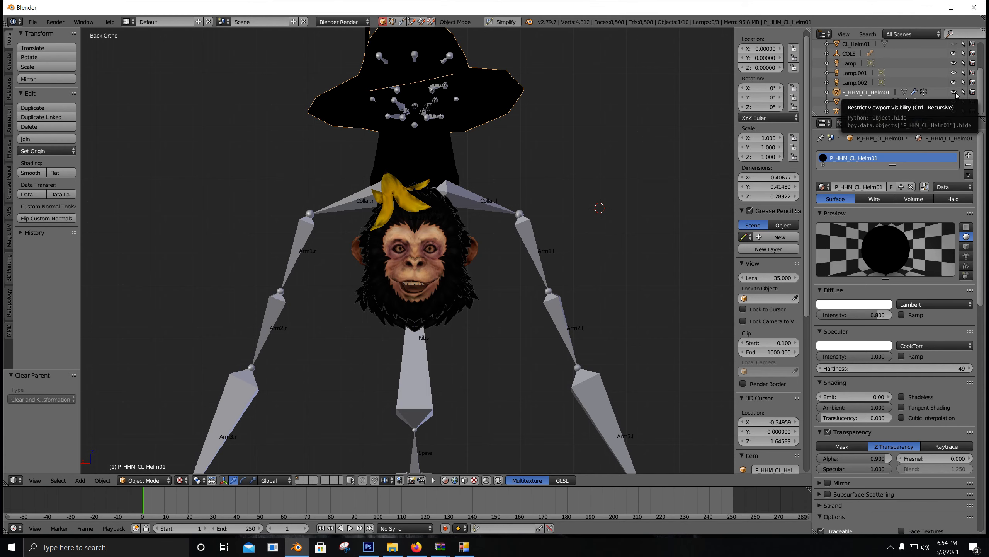
{"action": "right_click", "coordinate": [482, 201]}
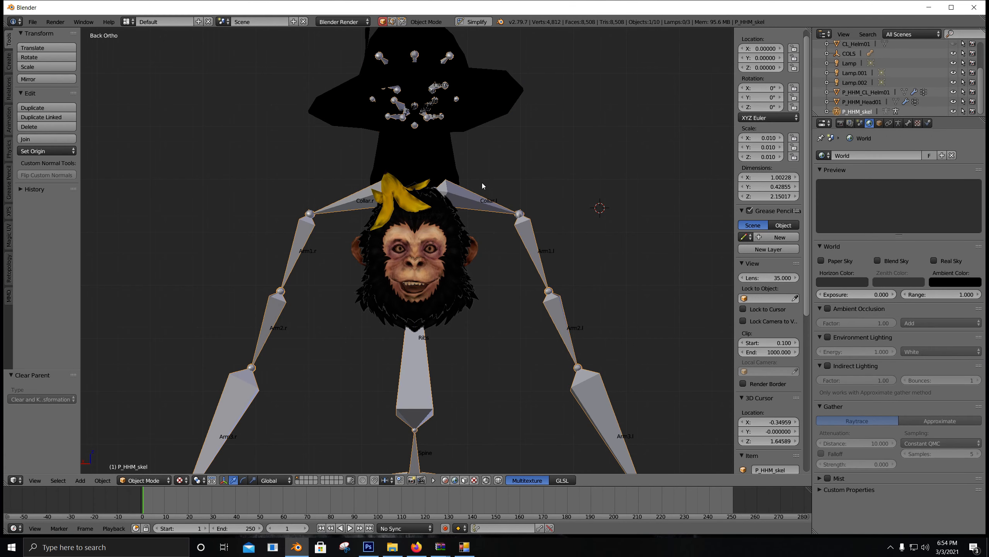
{"action": "scroll", "coordinate": [431, 279], "scroll_direction": "down", "scroll_amount": 3}
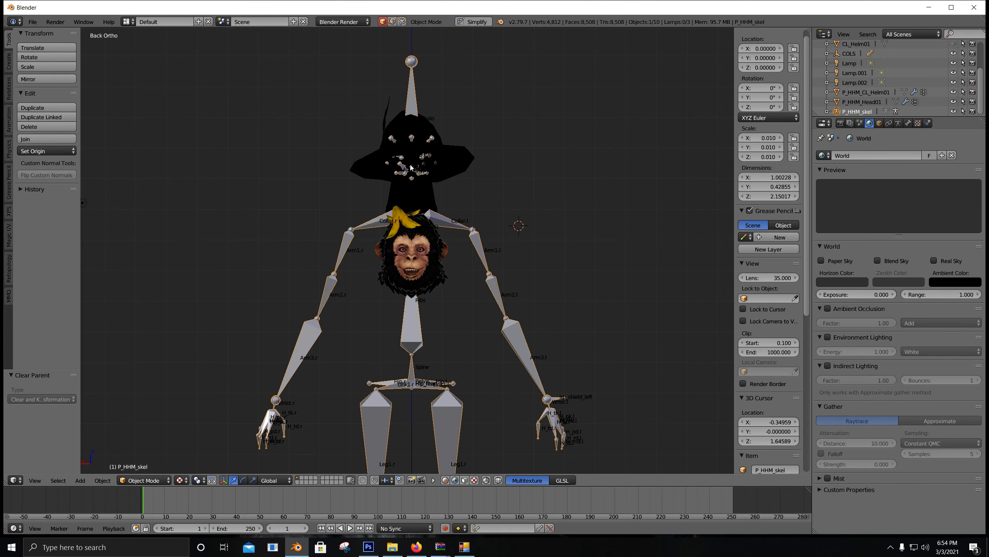
{"action": "left_click", "coordinate": [898, 123]}
{"action": "left_click", "coordinate": [855, 93]}
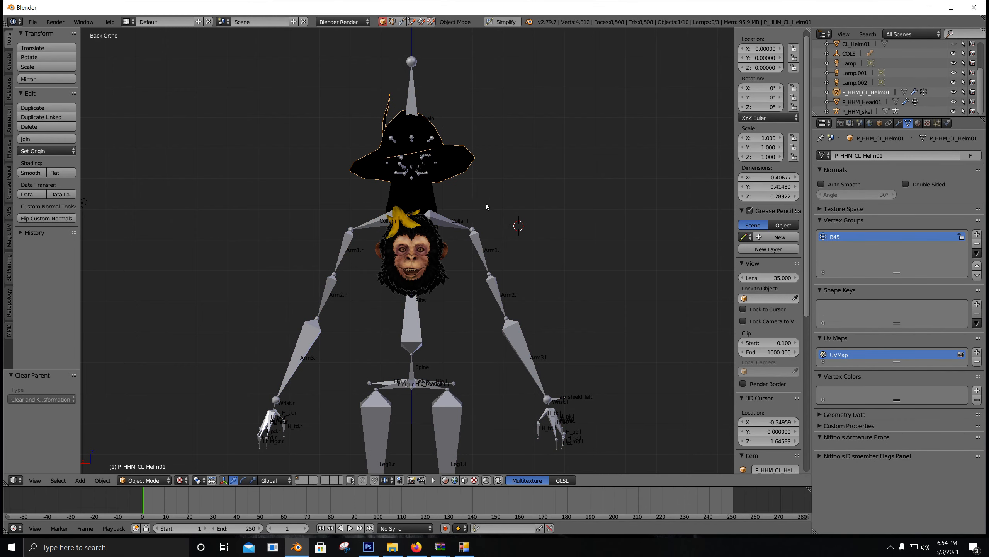
{"action": "right_click", "coordinate": [454, 228]}
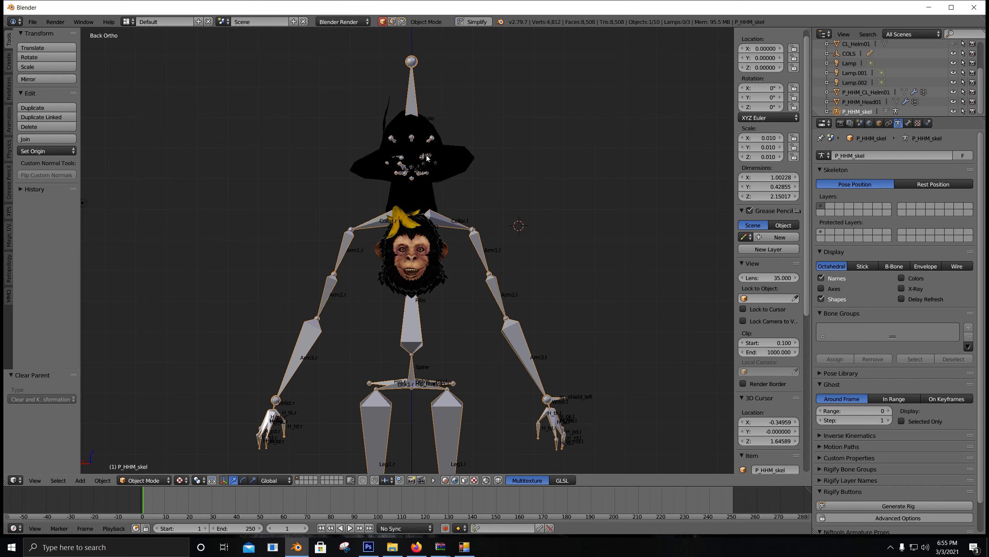
{"action": "scroll", "coordinate": [428, 158], "scroll_direction": "up", "scroll_amount": 6}
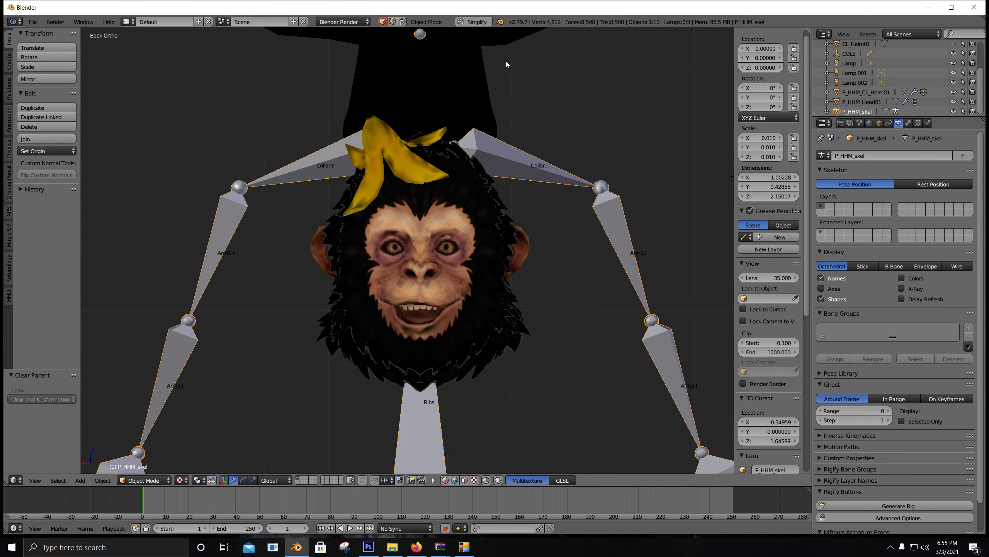
{"action": "middle_click_drag", "start_coordinate": [505, 61], "coordinate": [605, 199]}
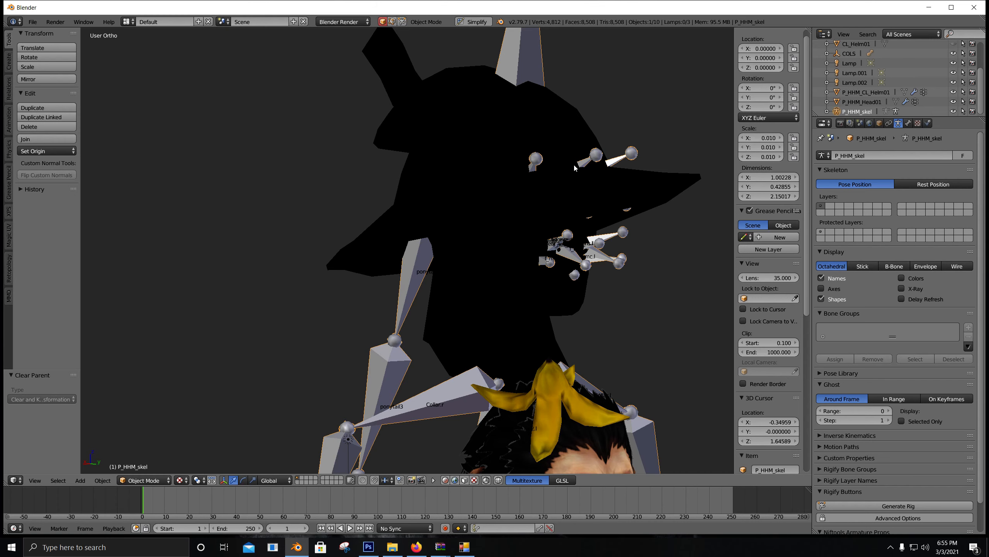
{"action": "key", "text": "ctrl+KP_1"}
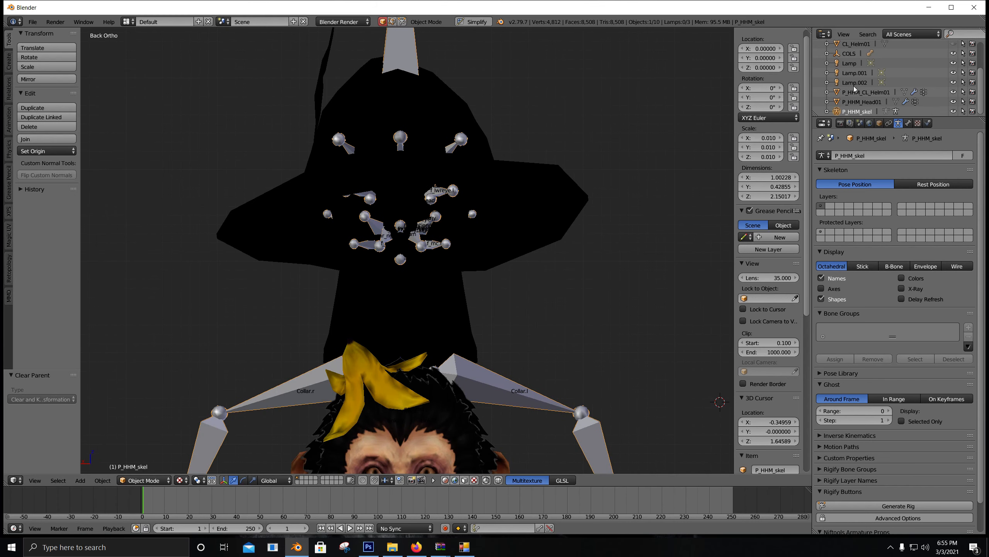
Step: Hide the P_HHM_CL_Helm01 hat and return the viewport to Solid shading
{"action": "left_click", "coordinate": [953, 92]}
{"action": "key", "text": "z"}
{"action": "key", "text": "z"}
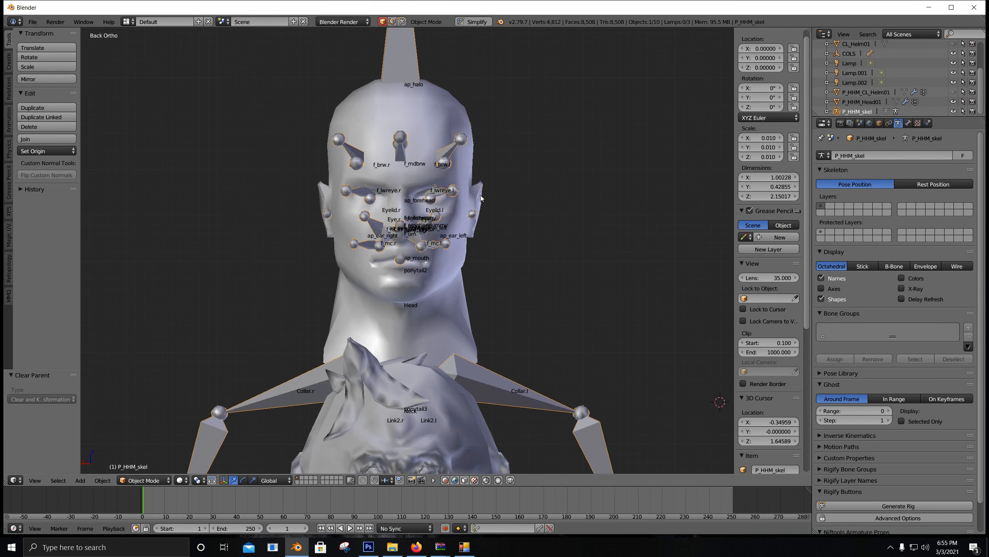
Step: Hide the P_HHM_skel armature so only the reference head and the chimp head are displayed
{"action": "middle_click_drag", "start_coordinate": [482, 244], "coordinate": [486, 187], "text": "shift"}
{"action": "scroll", "coordinate": [486, 186], "scroll_direction": "down", "scroll_amount": 1}
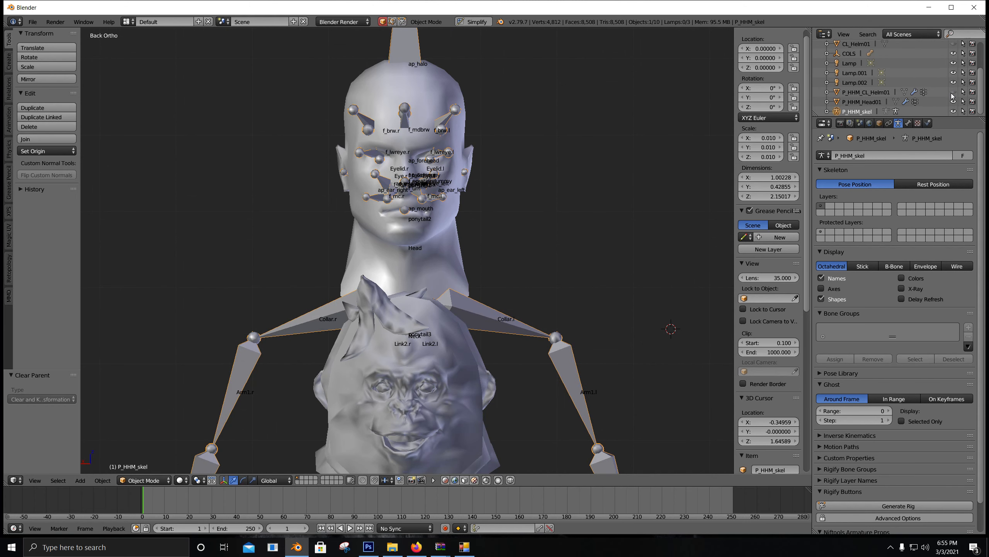
{"action": "left_click", "coordinate": [953, 111]}
{"action": "scroll", "coordinate": [544, 196], "scroll_direction": "down", "scroll_amount": 5, "text": "shift"}
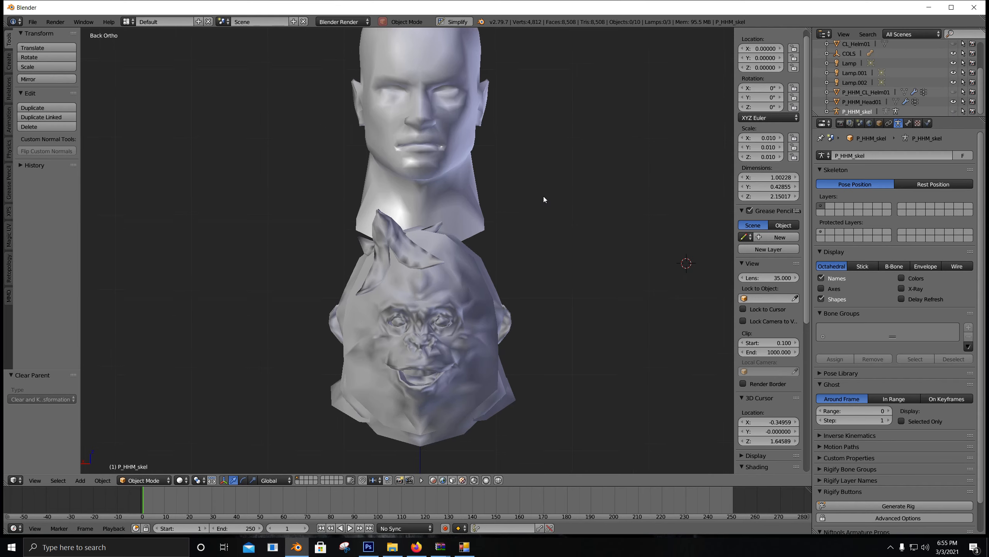
Step: Turn off Auto Smooth on the 41_head_0.1_16_16 mesh in Edit Mode and deselect all of its geometry
{"action": "right_click", "coordinate": [422, 294]}
{"action": "key", "text": "Tab"}
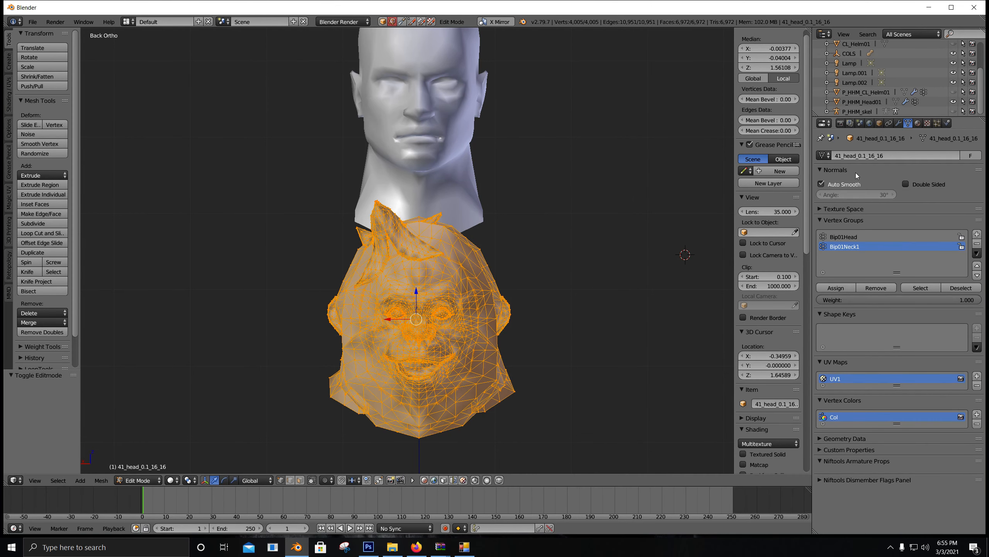
{"action": "left_click", "coordinate": [834, 184]}
{"action": "left_click", "coordinate": [752, 197]}
{"action": "key", "text": "a"}
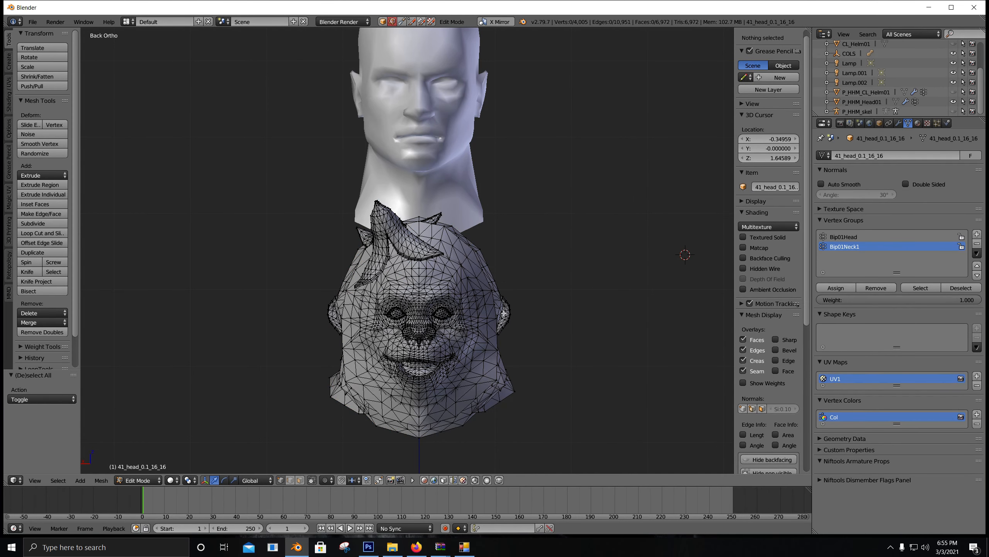
Step: Select the whole chimp head mesh and move it up about 0.295 and by -0.057 along Y onto the reference head
{"action": "scroll", "coordinate": [454, 303], "scroll_direction": "down", "scroll_amount": 1}
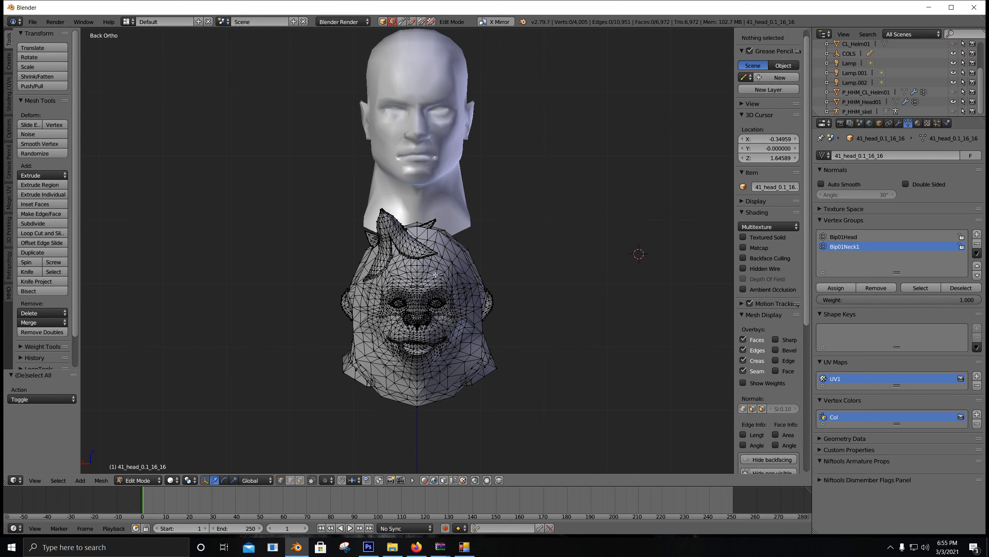
{"action": "middle_click_drag", "start_coordinate": [436, 275], "coordinate": [519, 273]}
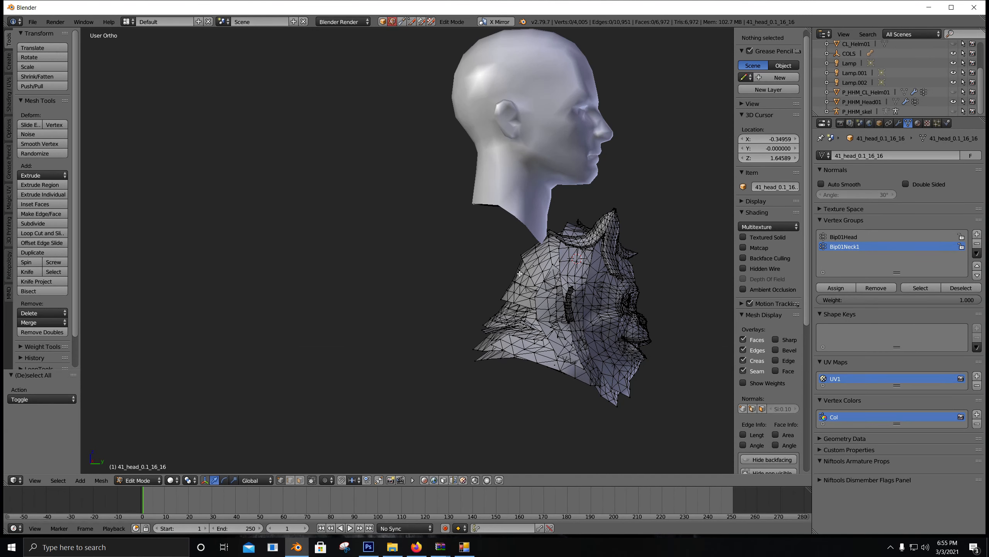
{"action": "key", "text": "KP_3"}
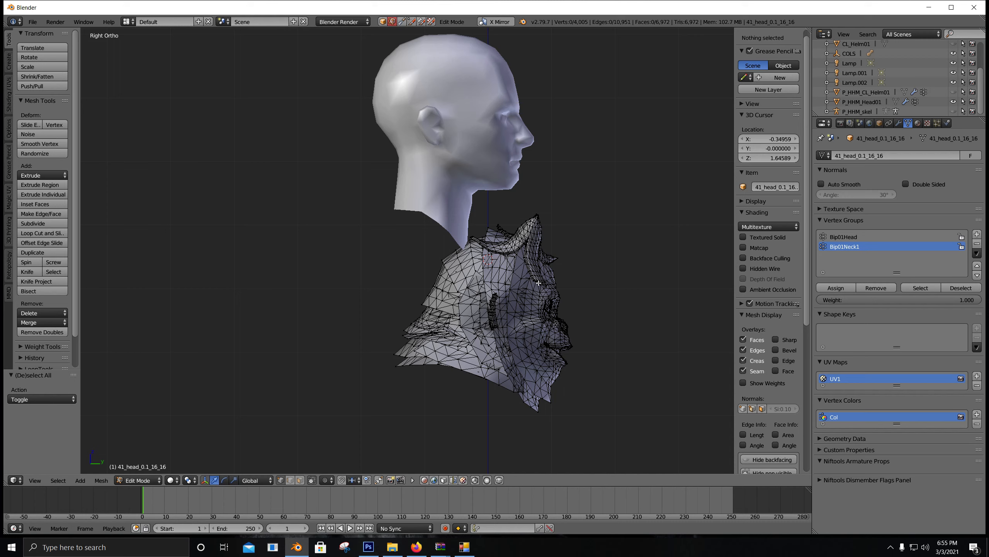
{"action": "middle_click_drag", "start_coordinate": [545, 255], "coordinate": [543, 288], "text": "shift"}
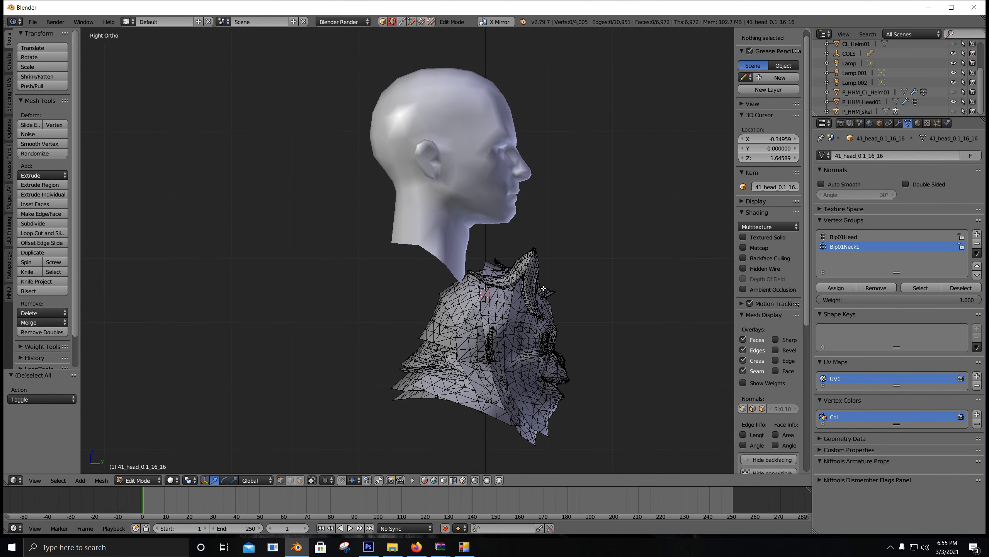
{"action": "key", "text": "a"}
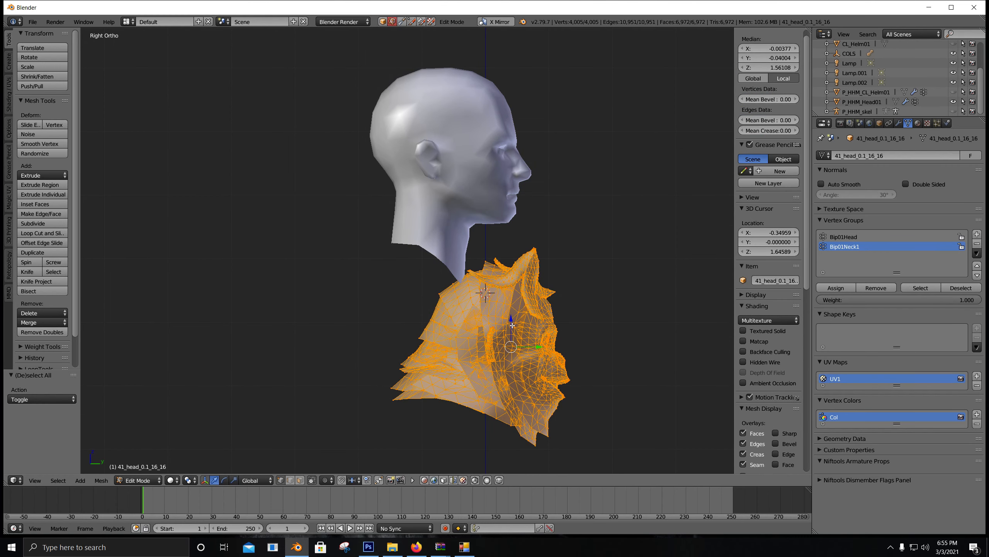
{"action": "left_click_drag", "start_coordinate": [512, 325], "coordinate": [505, 159]}
{"action": "middle_click_drag", "start_coordinate": [504, 159], "coordinate": [475, 179]}
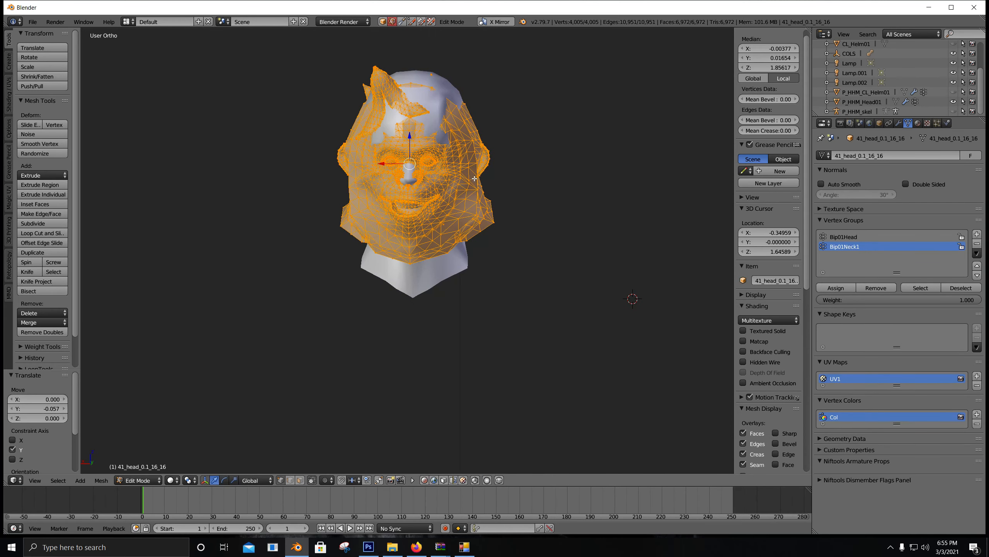
{"action": "key", "text": "ctrl+KP_1"}
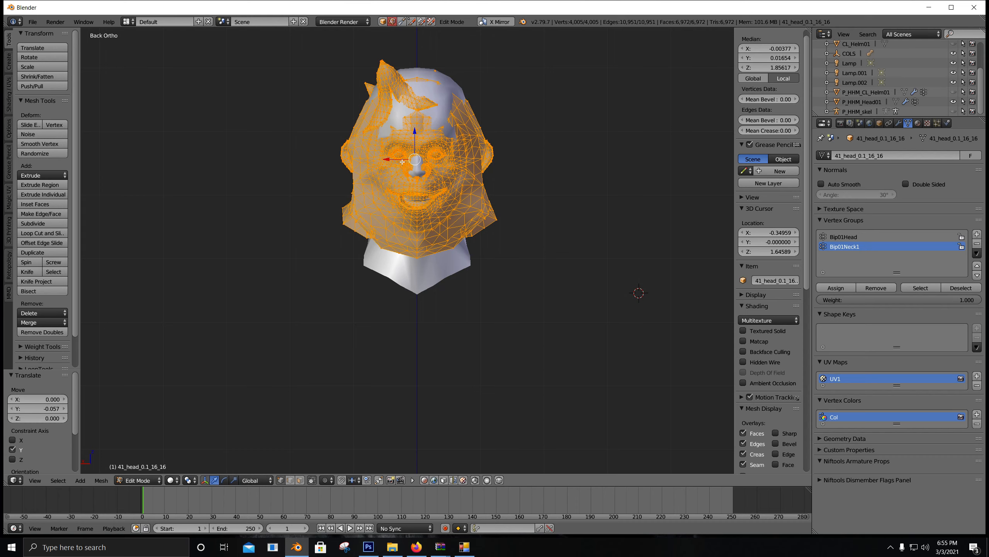
Step: Raise the chimp head 0.005 along Z and scale it uniformly by 1.118, followed by another 1.026
{"action": "left_click_drag", "start_coordinate": [390, 160], "coordinate": [421, 130]}
{"action": "key", "text": "ctrl+z"}
{"action": "key", "text": "s"}
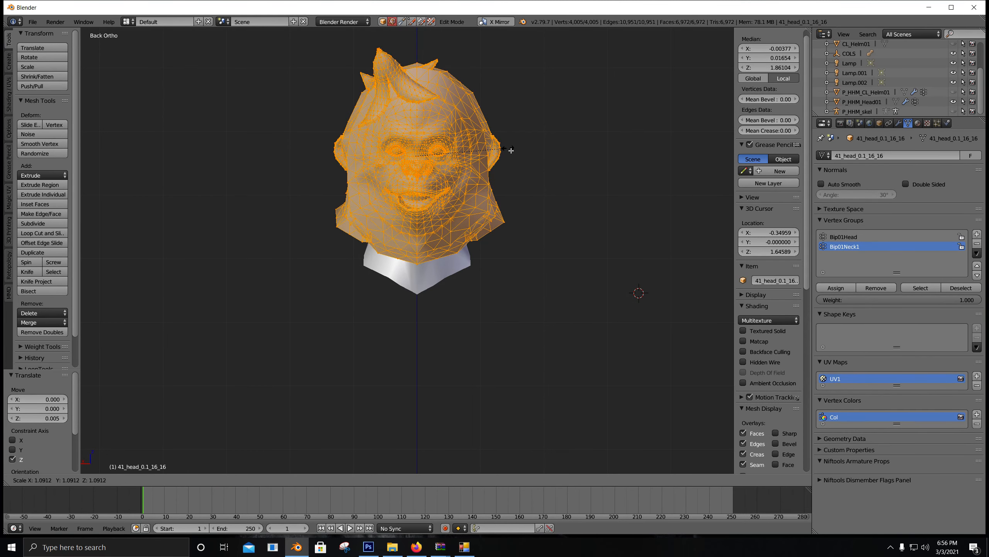
{"action": "left_click", "coordinate": [512, 150]}
{"action": "mouse_move", "coordinate": [512, 150]}
{"action": "middle_mouse_down"}
{"action": "mouse_move", "coordinate": [521, 159]}
{"action": "mouse_move", "coordinate": [458, 163]}
{"action": "mouse_move", "coordinate": [504, 169]}
{"action": "middle_mouse_up"}
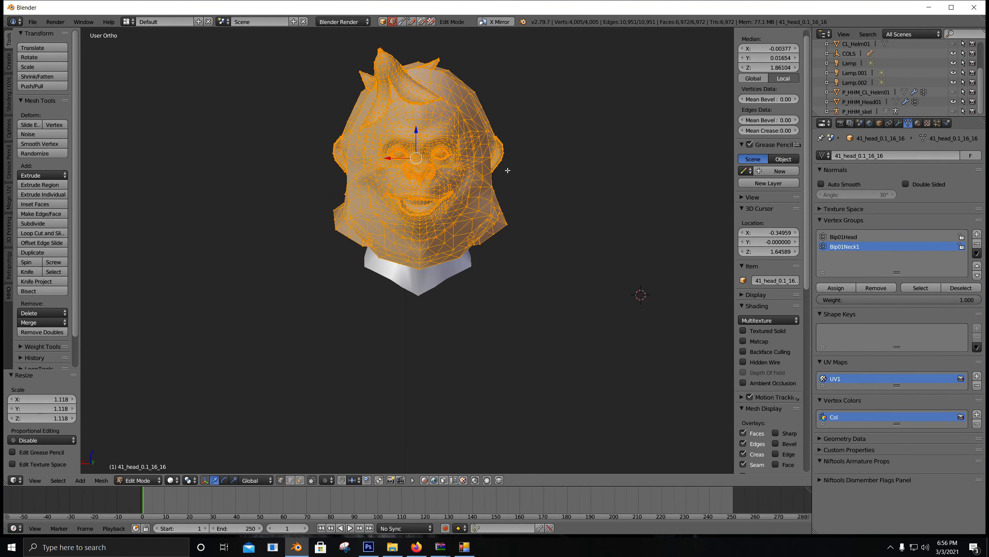
{"action": "key", "text": "ctrl+KP_1"}
{"action": "key", "text": "s"}
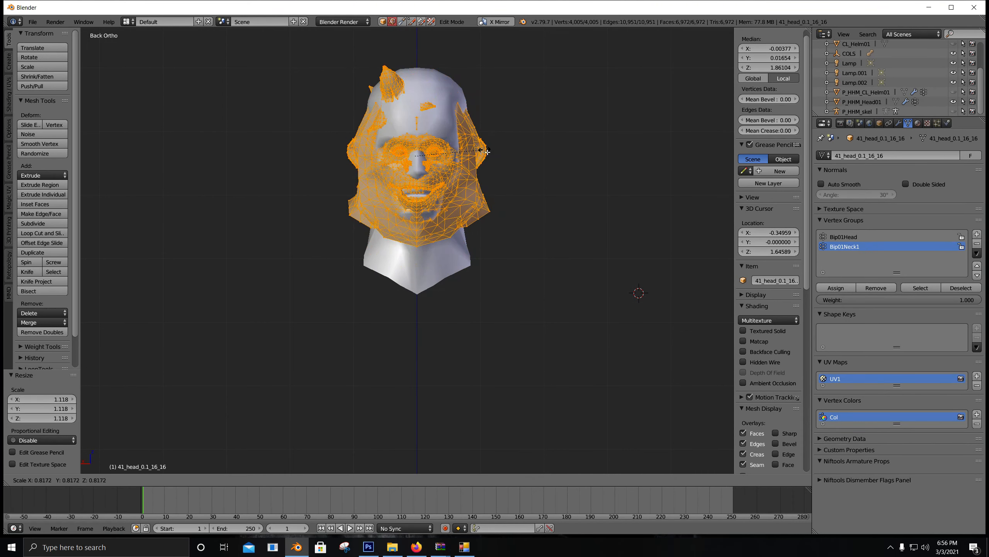
{"action": "left_click", "coordinate": [505, 147]}
Step: Shift the chimp head mesh -0.022 along Y in the side view
{"action": "middle_click_drag", "start_coordinate": [505, 147], "coordinate": [591, 155]}
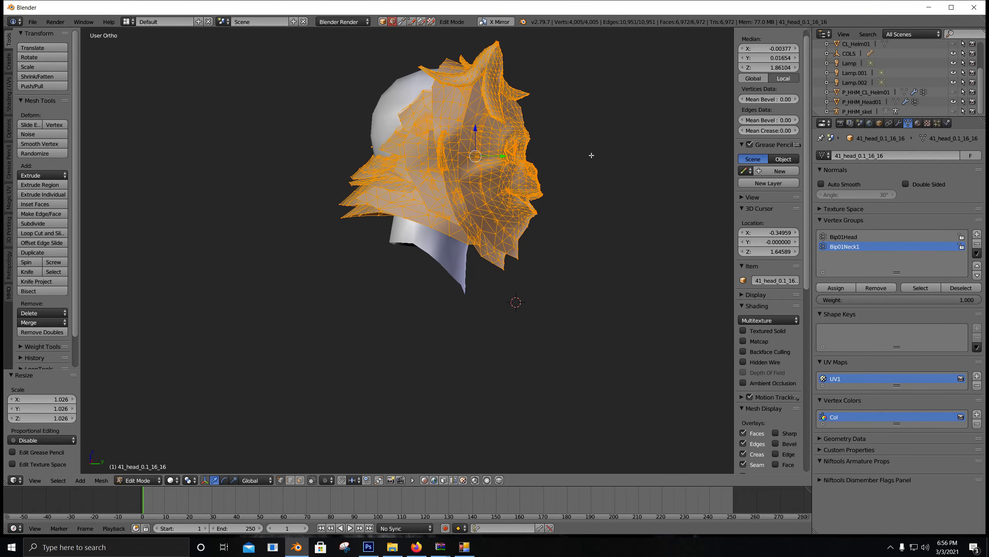
{"action": "key", "text": "KP_3"}
{"action": "key", "text": "g"}
{"action": "key", "text": "y"}
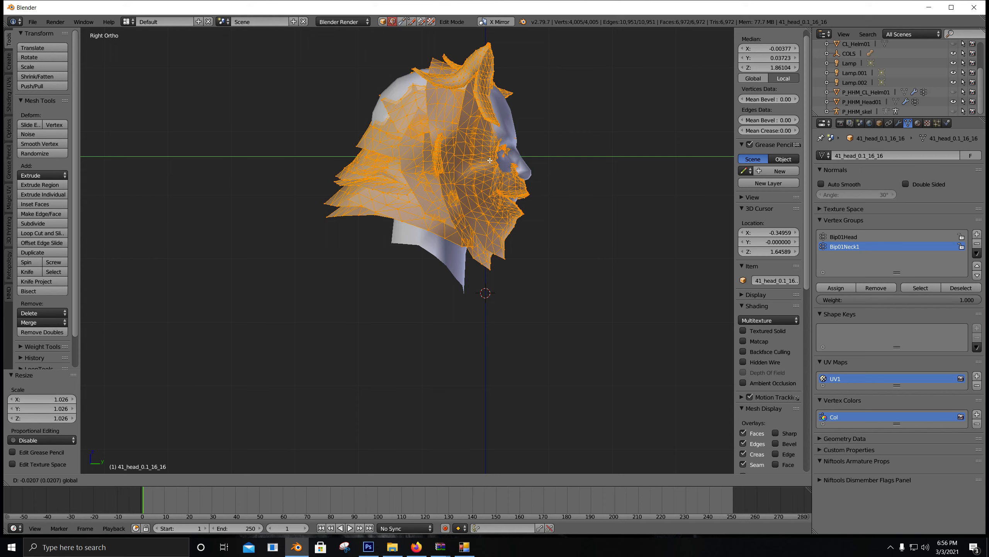
{"action": "left_click", "coordinate": [492, 159]}
Step: Stretch the chimp head along Y by about 1.15 and move it 0.007 along Y
{"action": "key", "text": "s"}
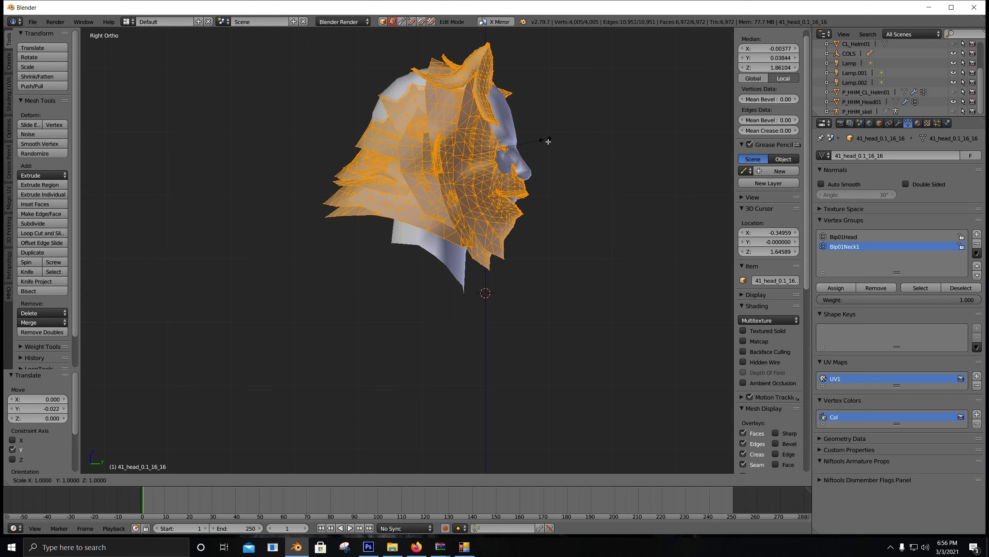
{"action": "key", "text": "y"}
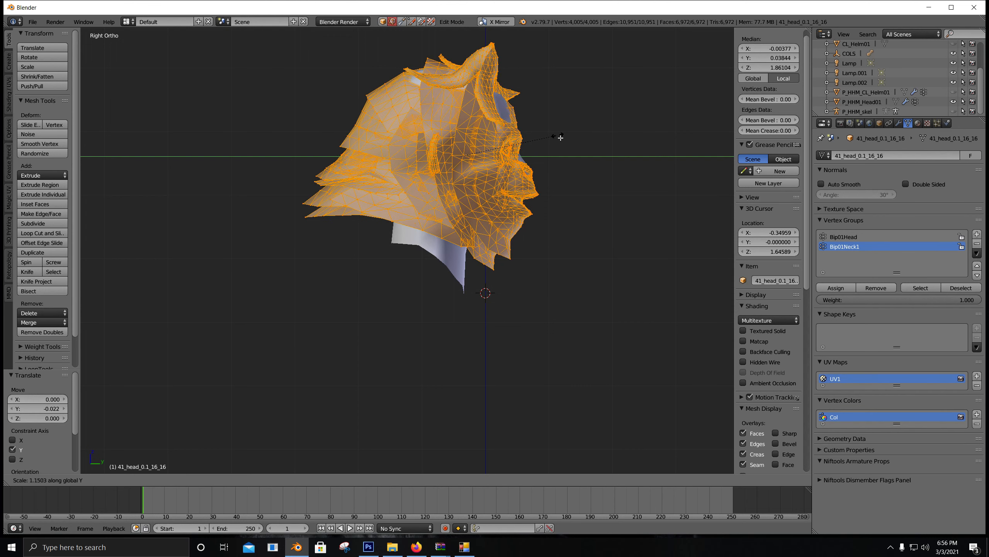
{"action": "left_click", "coordinate": [559, 139]}
{"action": "left_click_drag", "start_coordinate": [489, 156], "coordinate": [493, 158]}
Step: Scale the chimp head mesh by 1.086 along Z only
{"action": "key", "text": "s"}
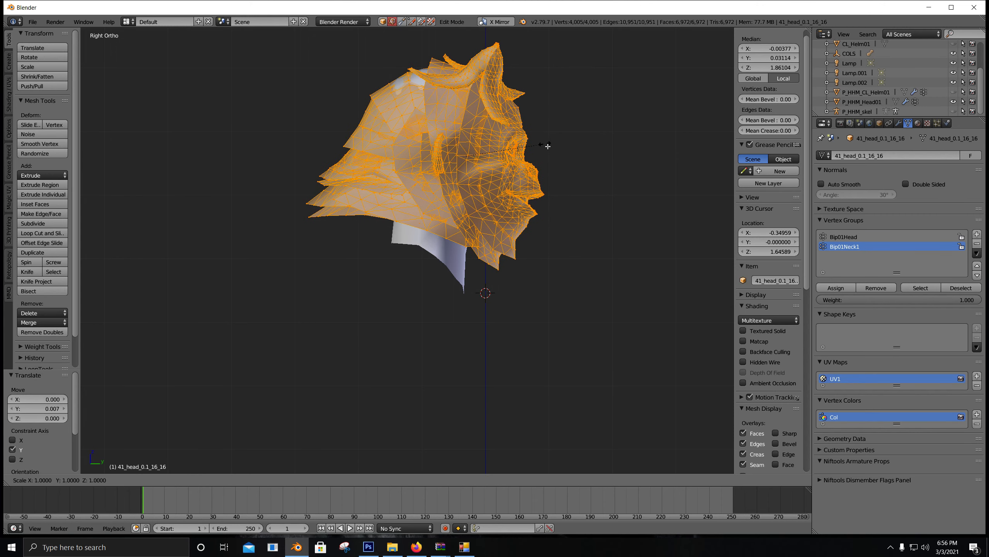
{"action": "key", "text": "z"}
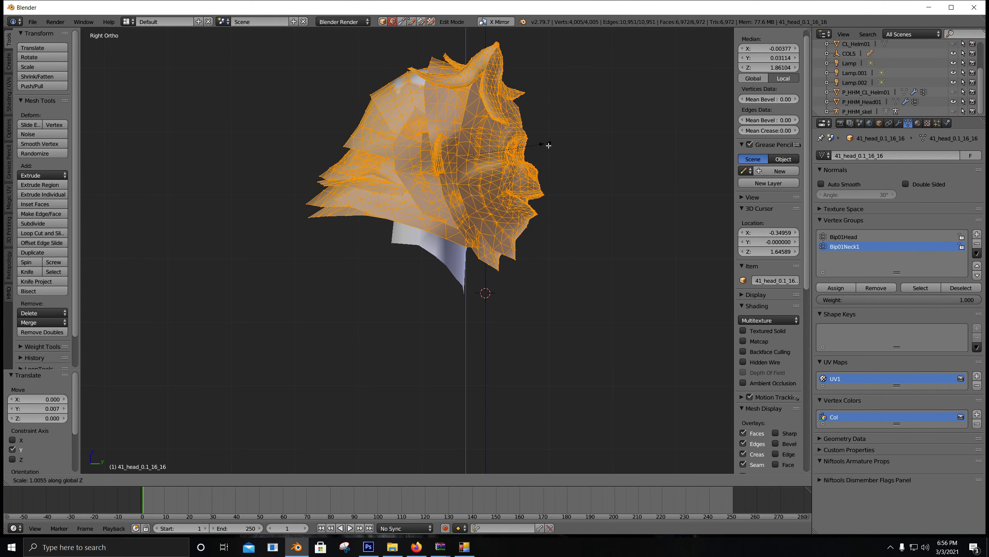
{"action": "left_click", "coordinate": [553, 138]}
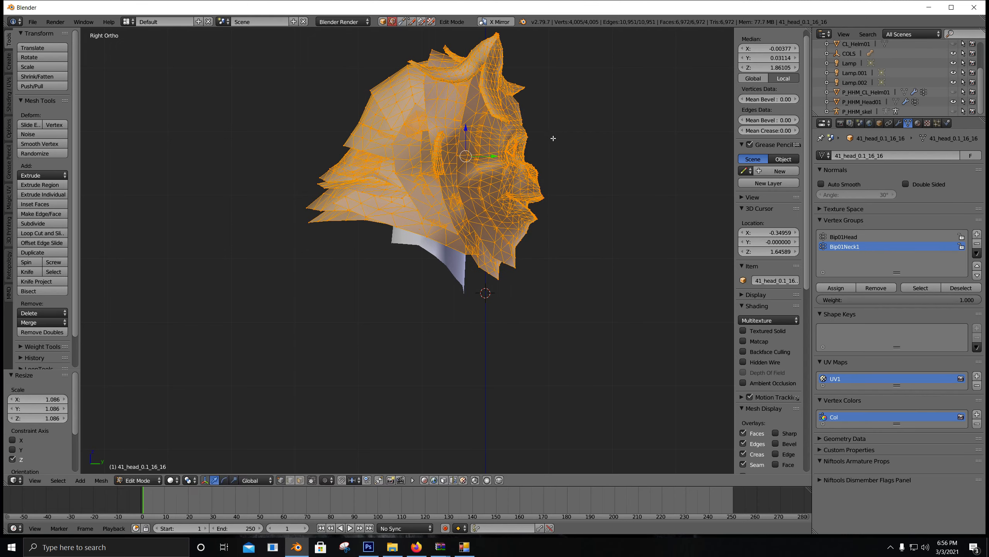
Step: Try to shift the chimp head sideways along X by about 0.006 in the back view
{"action": "middle_click_drag", "start_coordinate": [552, 140], "coordinate": [472, 146]}
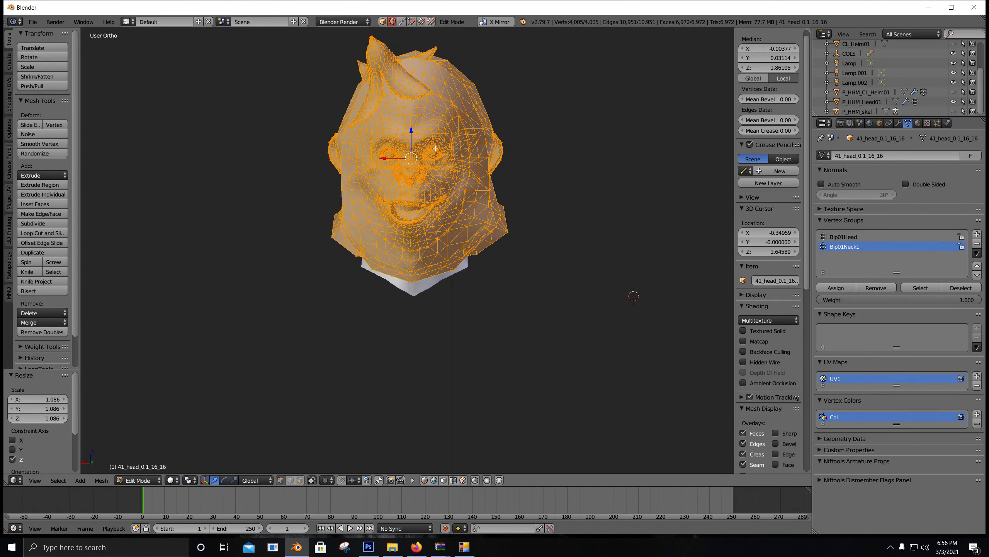
{"action": "key", "text": "ctrl+KP_1"}
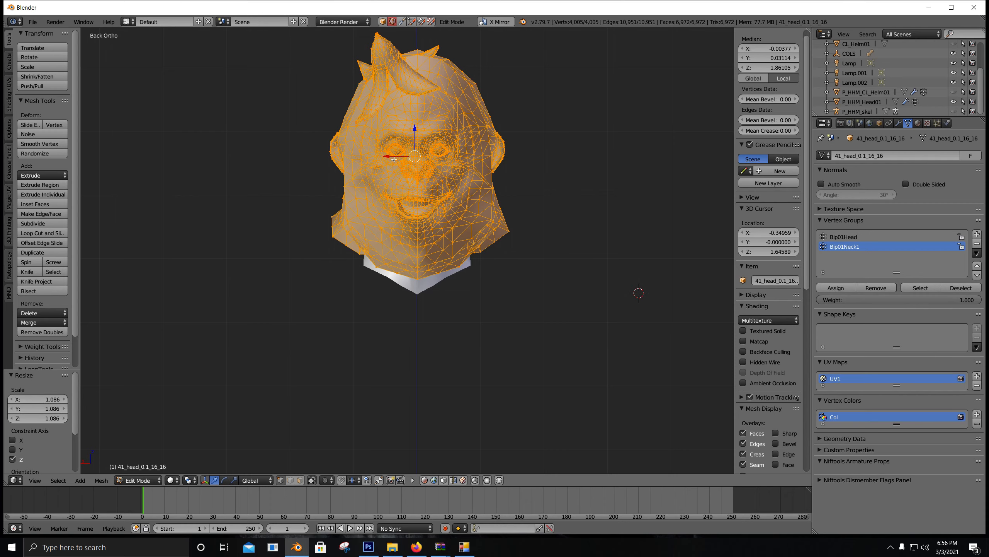
{"action": "key", "text": "g"}
{"action": "key", "text": "x"}
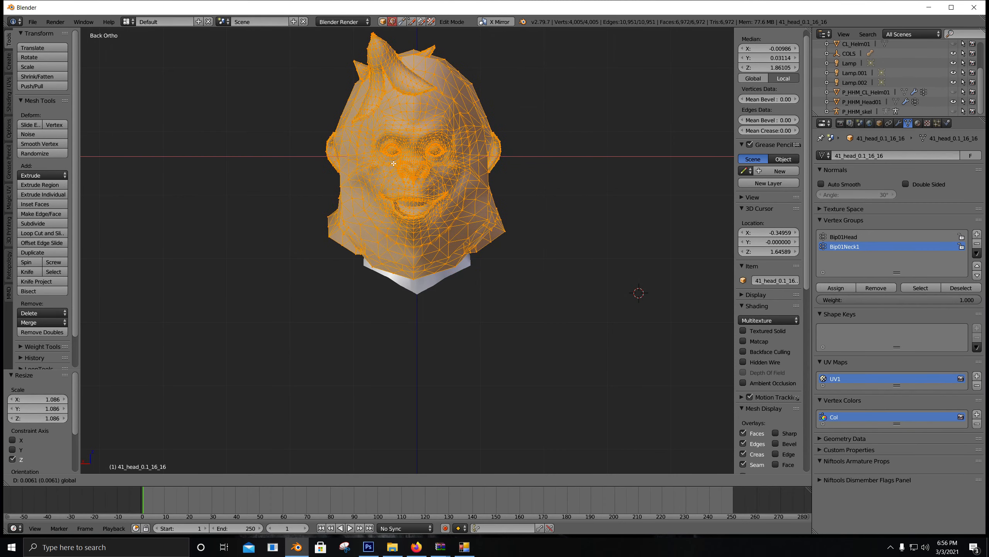
{"action": "left_click", "coordinate": [393, 163]}
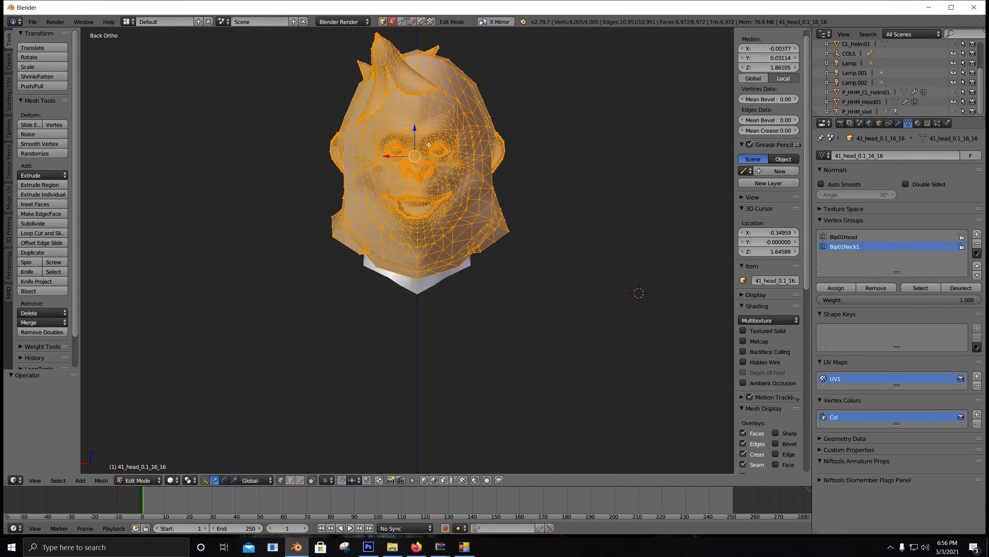
Step: Scale the chimp head mesh uniformly by 1.039 around the reference head
{"action": "middle_click_drag", "start_coordinate": [418, 136], "coordinate": [511, 144]}
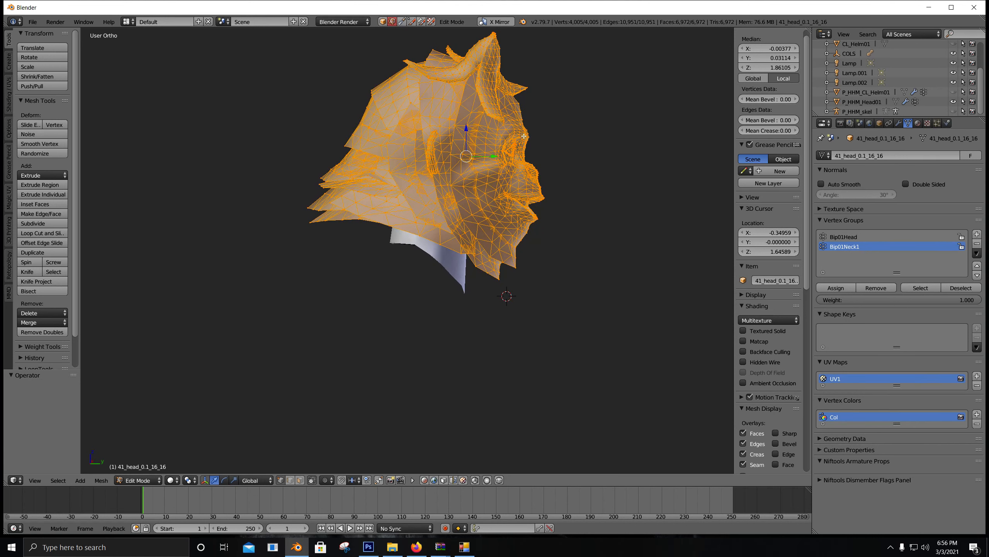
{"action": "key", "text": "s"}
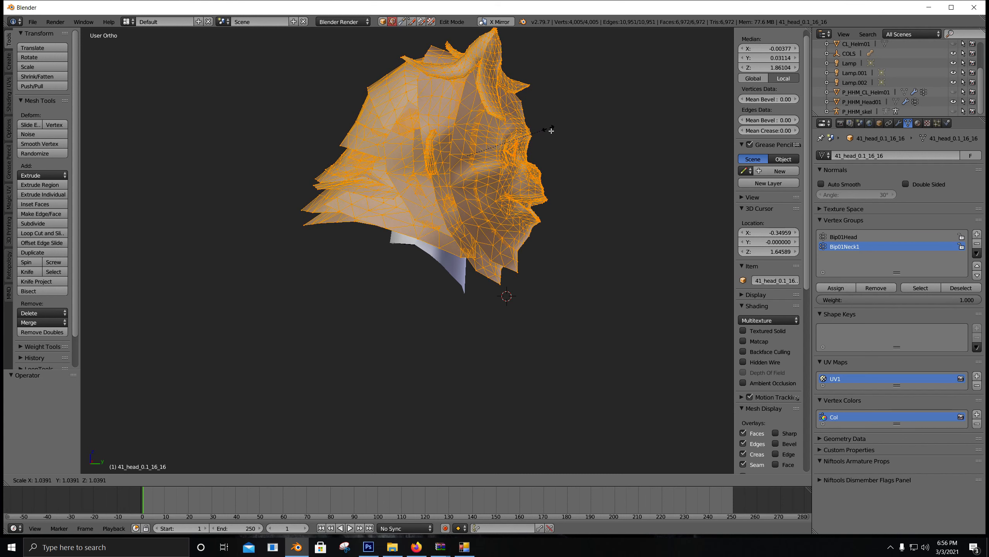
{"action": "left_click", "coordinate": [538, 143]}
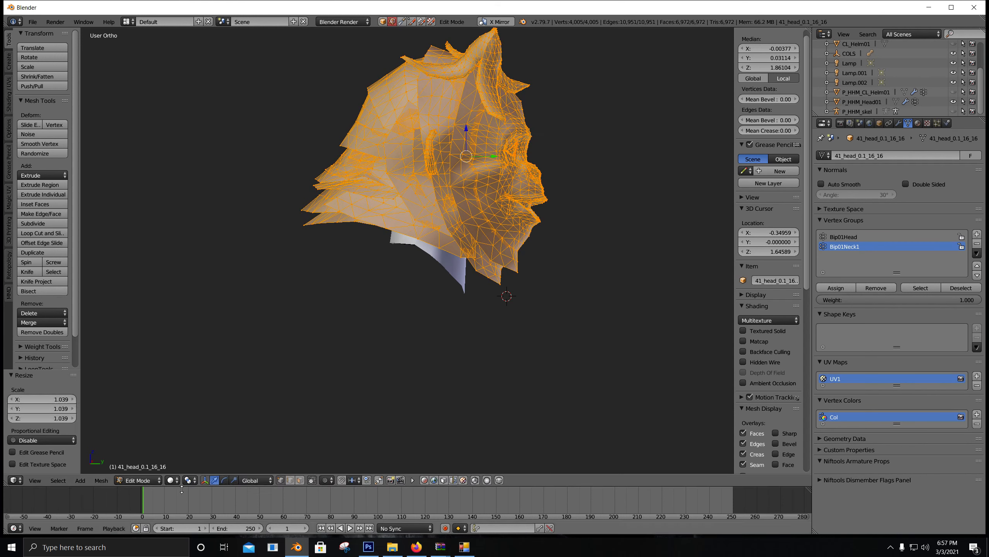
Step: Switch the viewport to Wireframe shading and select the P_HHM_Head01 reference head in Object Mode to check the fit inside the chimp head
{"action": "left_click", "coordinate": [171, 480]}
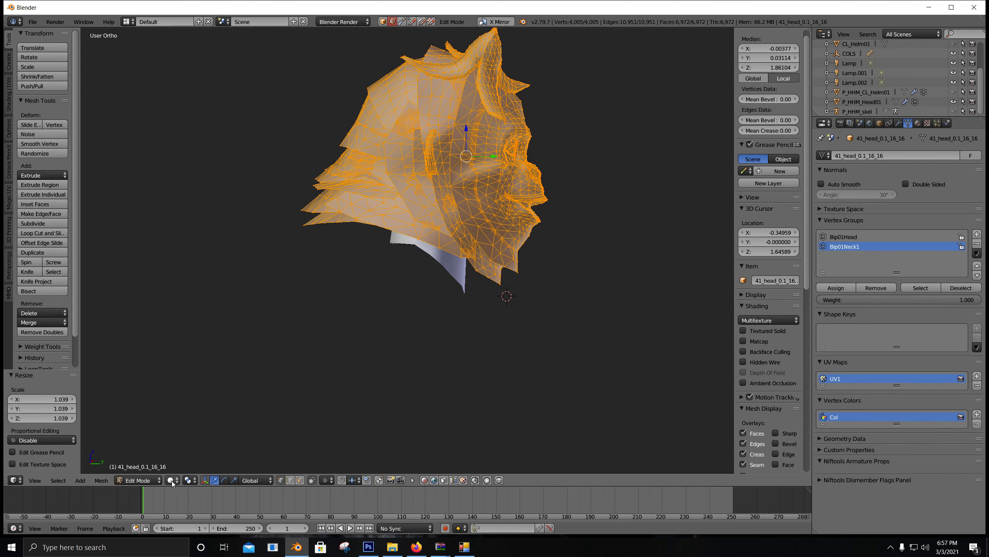
{"action": "left_click", "coordinate": [174, 479]}
{"action": "left_click", "coordinate": [193, 458]}
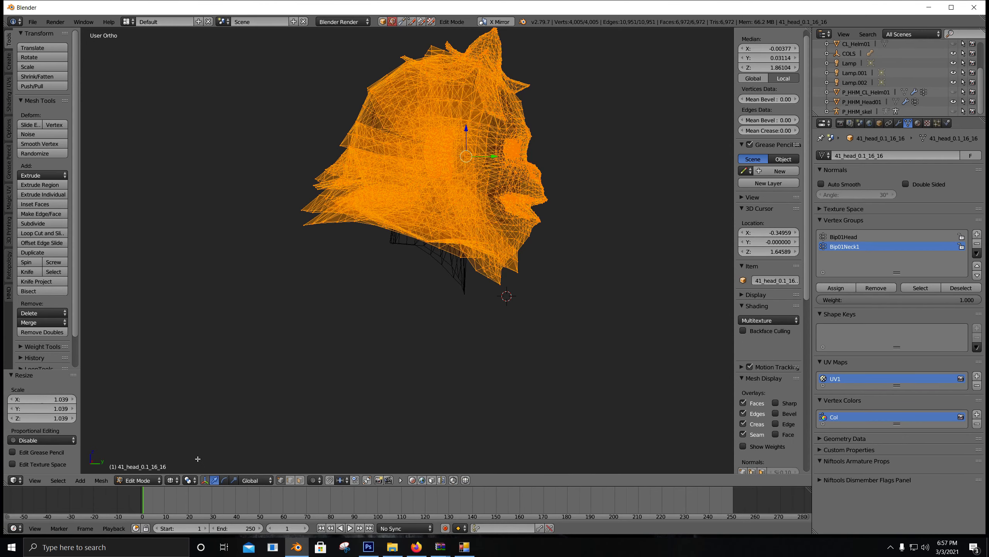
{"action": "scroll", "coordinate": [421, 276], "scroll_direction": "up", "scroll_amount": 2}
{"action": "key", "text": "Tab"}
{"action": "right_click", "coordinate": [436, 257]}
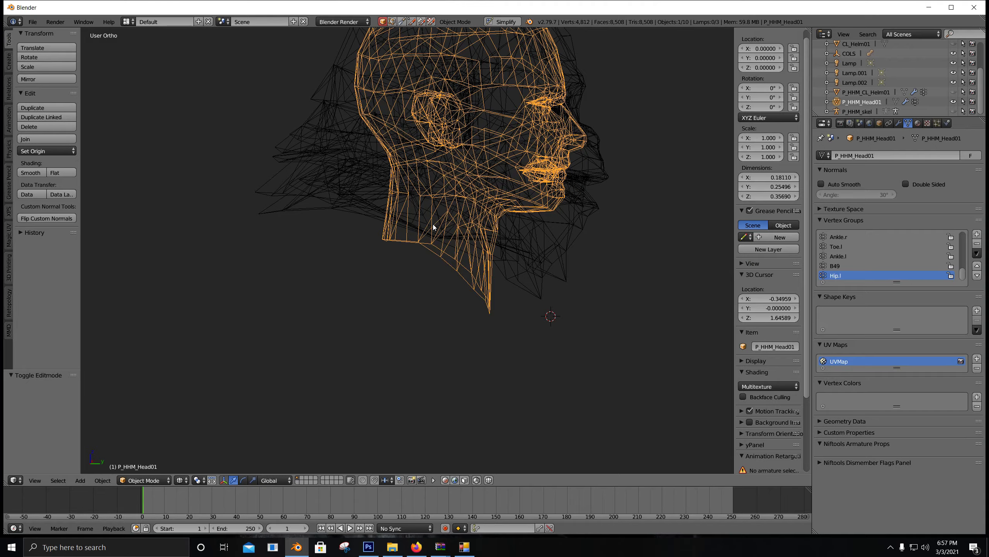
{"action": "middle_click_drag", "start_coordinate": [433, 225], "coordinate": [415, 387], "text": "shift"}
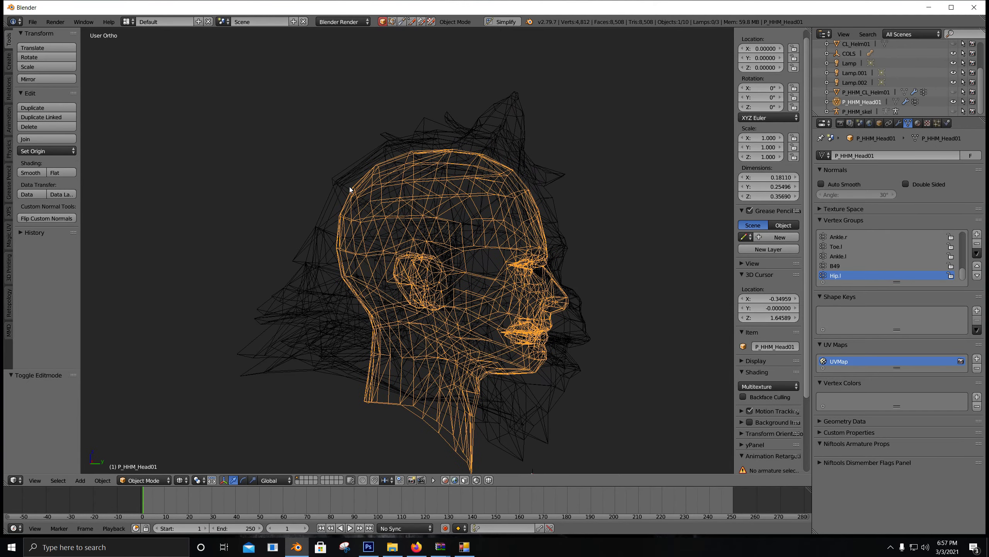
{"action": "mouse_move", "coordinate": [497, 212]}
{"action": "middle_mouse_down"}
{"action": "mouse_move", "coordinate": [414, 210]}
{"action": "mouse_move", "coordinate": [497, 216]}
{"action": "middle_mouse_up"}
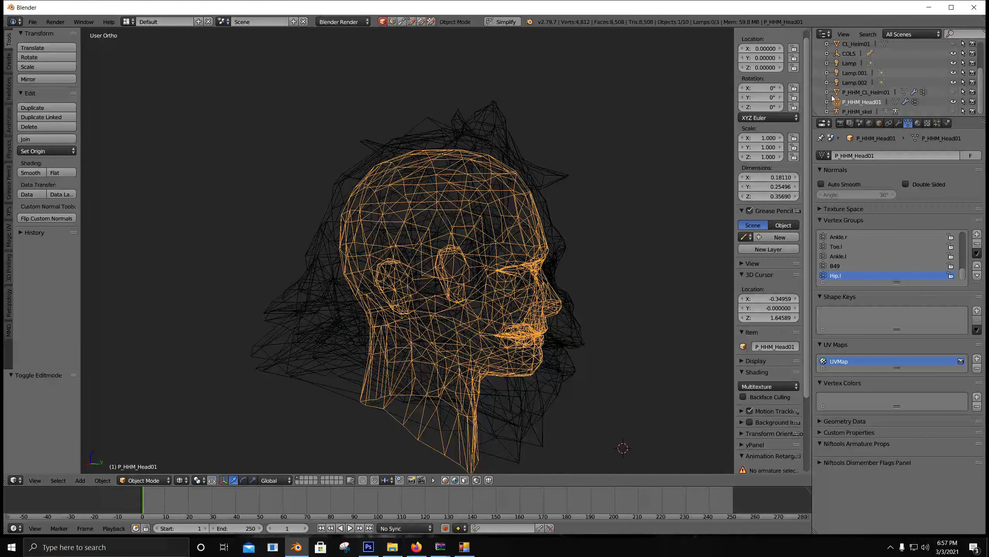
Step: Toggle the CL_Helm01 object's visibility on and off, and hide the 41_head_0.1_16_16 mesh to leave the reference head in the back view
{"action": "scroll", "coordinate": [902, 73], "scroll_direction": "up", "scroll_amount": 2}
{"action": "left_click", "coordinate": [953, 58]}
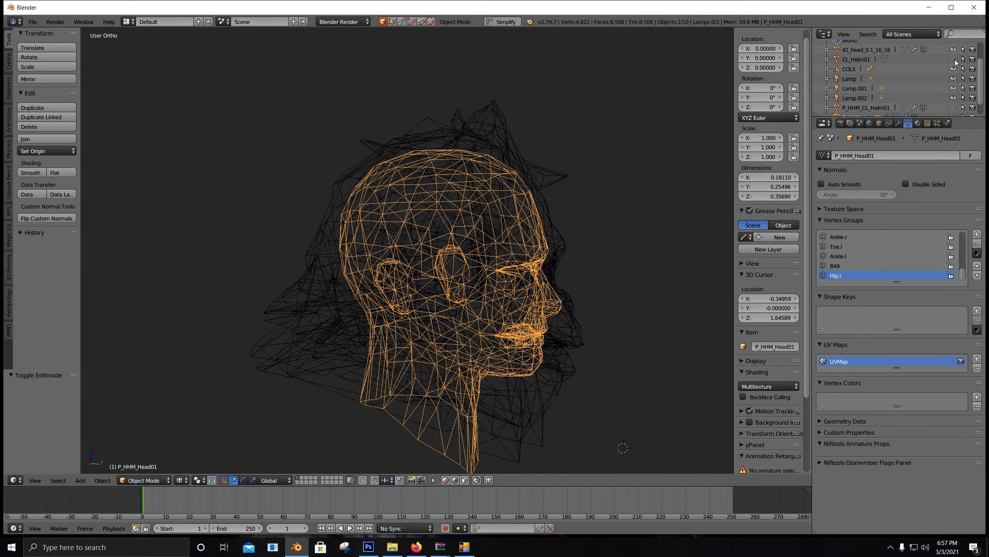
{"action": "scroll", "coordinate": [614, 96], "scroll_direction": "down", "scroll_amount": 8}
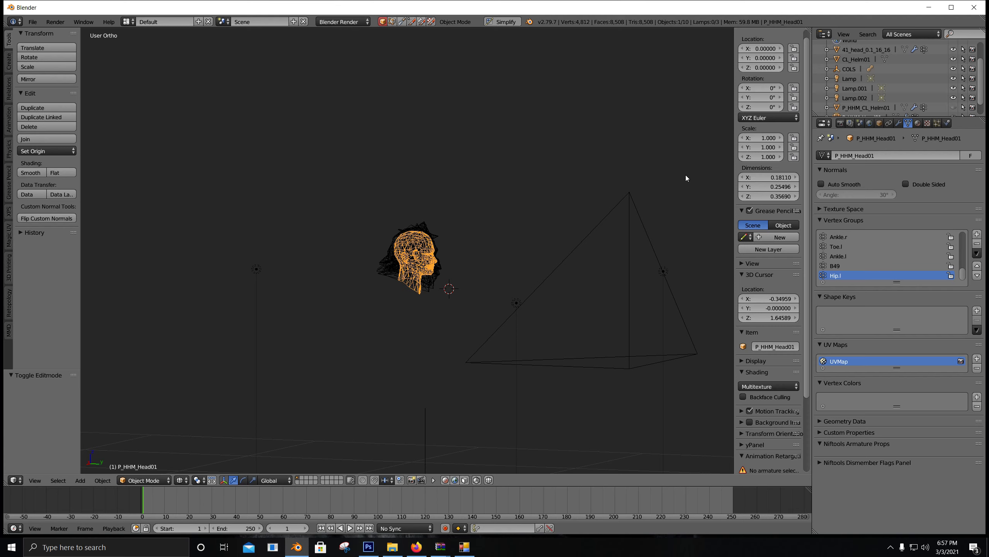
{"action": "left_click", "coordinate": [953, 49]}
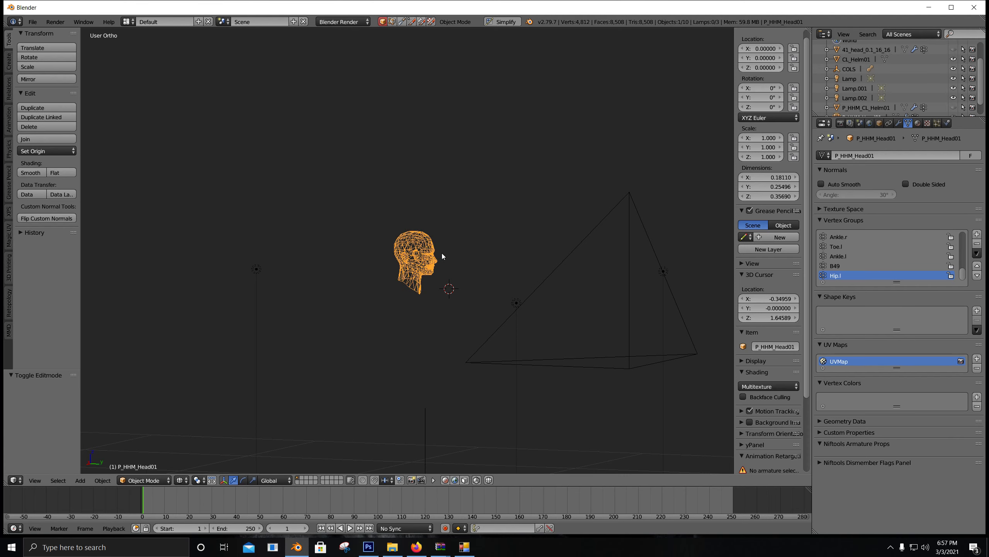
{"action": "scroll", "coordinate": [442, 253], "scroll_direction": "up", "scroll_amount": 8}
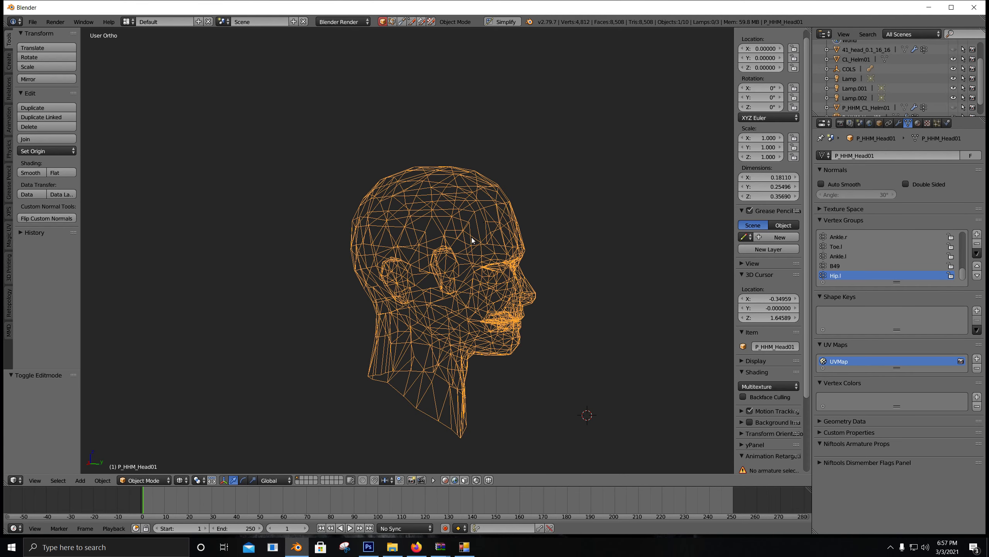
{"action": "left_click", "coordinate": [954, 59]}
{"action": "scroll", "coordinate": [588, 193], "scroll_direction": "down", "scroll_amount": 3}
{"action": "middle_click_drag", "start_coordinate": [588, 192], "coordinate": [518, 190]}
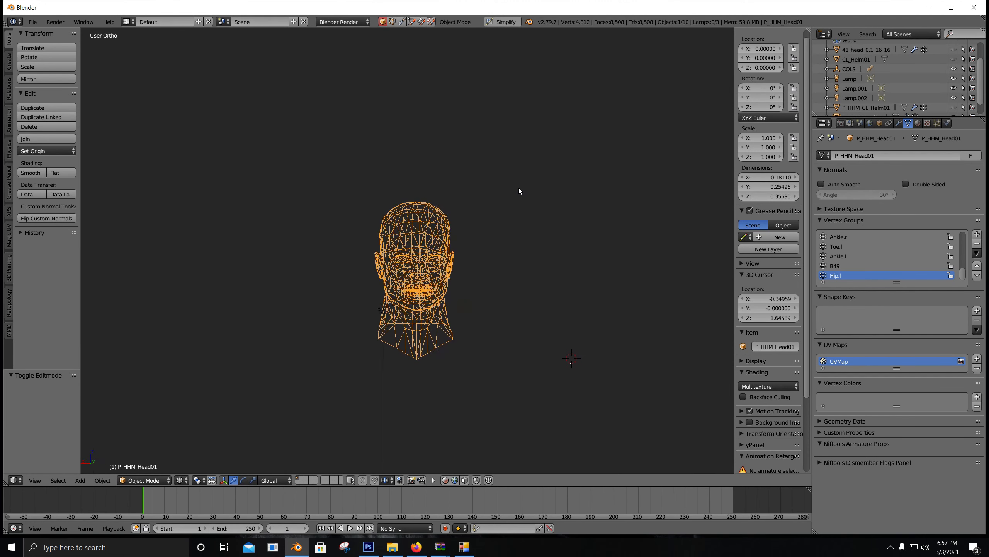
{"action": "key", "text": "ctrl+KP_1"}
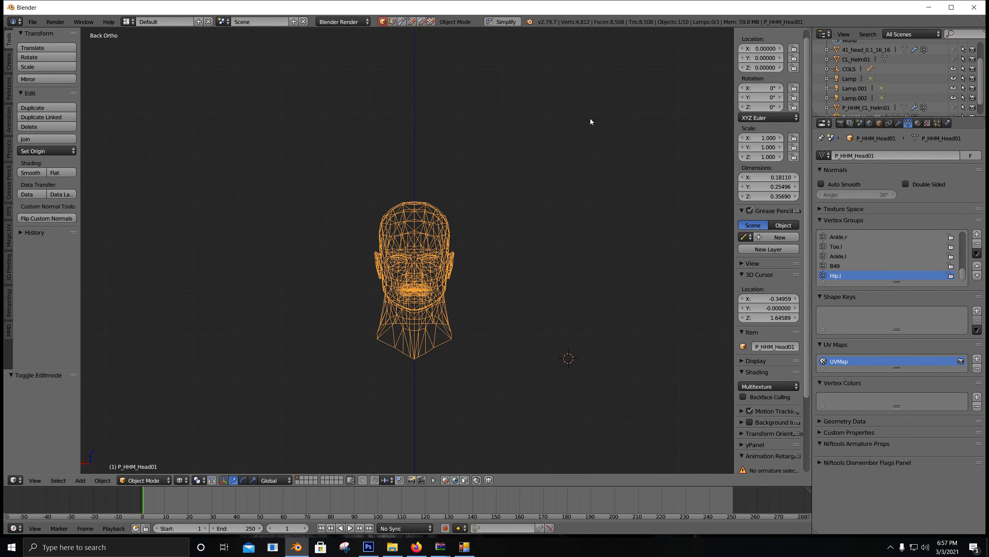
Step: Unhide the 41_head_0.1_16_16 mesh, return to Solid shading in the back view and select the chimp head
{"action": "left_click", "coordinate": [953, 49]}
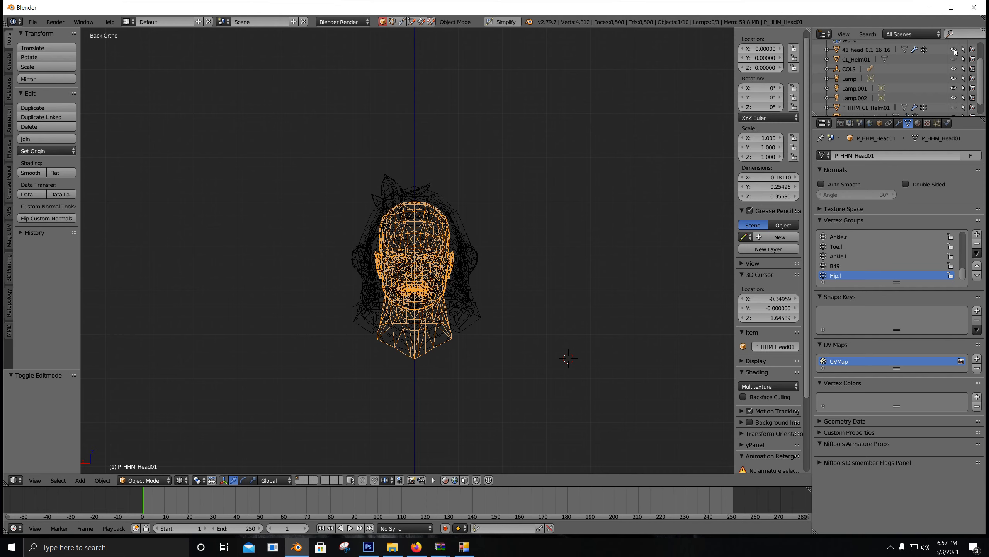
{"action": "scroll", "coordinate": [490, 219], "scroll_direction": "up", "scroll_amount": 2}
{"action": "key", "text": "z"}
{"action": "mouse_move", "coordinate": [463, 265]}
{"action": "middle_mouse_down"}
{"action": "mouse_move", "coordinate": [439, 281]}
{"action": "mouse_move", "coordinate": [538, 282]}
{"action": "mouse_move", "coordinate": [429, 283]}
{"action": "middle_mouse_up"}
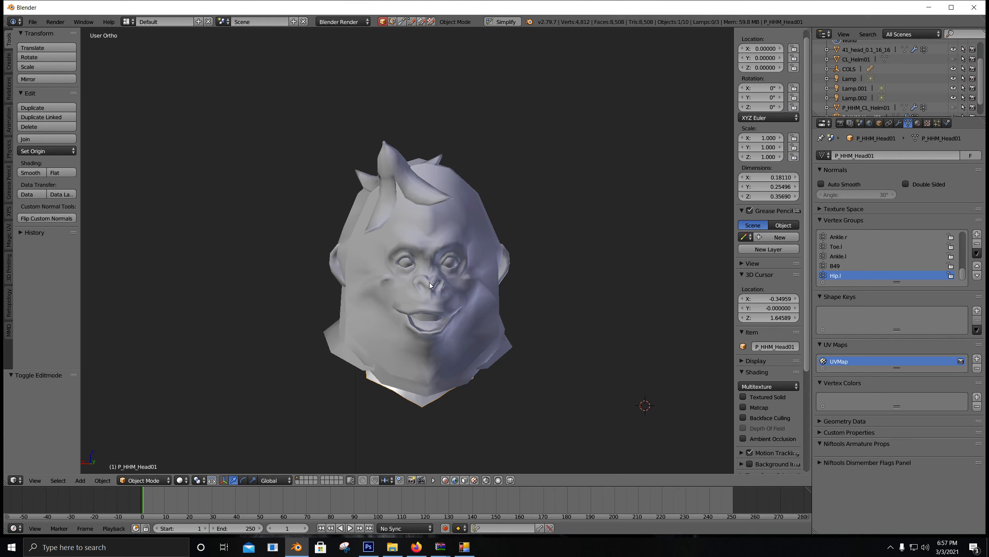
{"action": "key", "text": "ctrl+KP_1"}
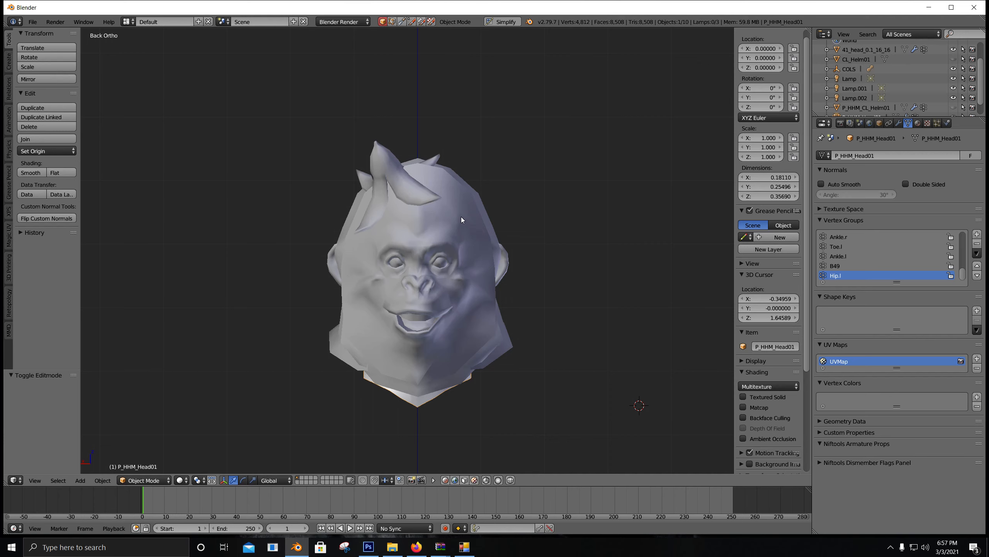
{"action": "right_click", "coordinate": [460, 197]}
{"action": "right_click", "coordinate": [461, 197]}
{"action": "right_click", "coordinate": [449, 206]}
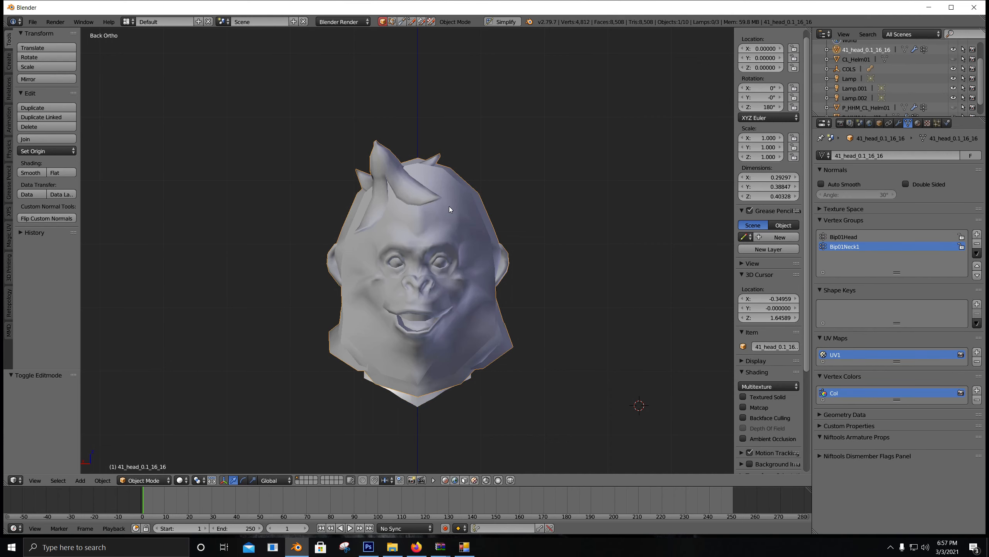
Step: Unhide the P_HHM_CL_Helm01 reference hat over the chimp head and select it
{"action": "scroll", "coordinate": [950, 91], "scroll_direction": "down", "scroll_amount": 2}
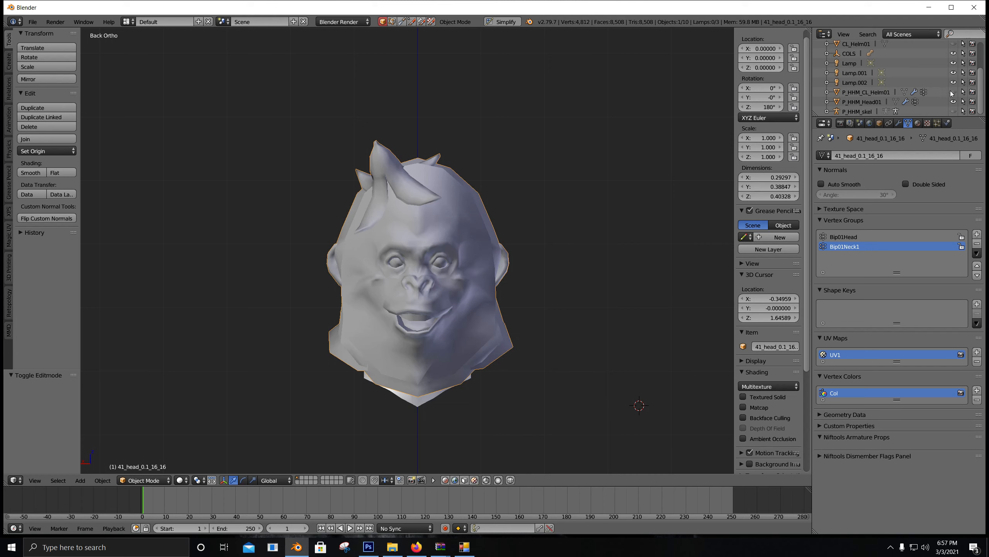
{"action": "left_click", "coordinate": [953, 93]}
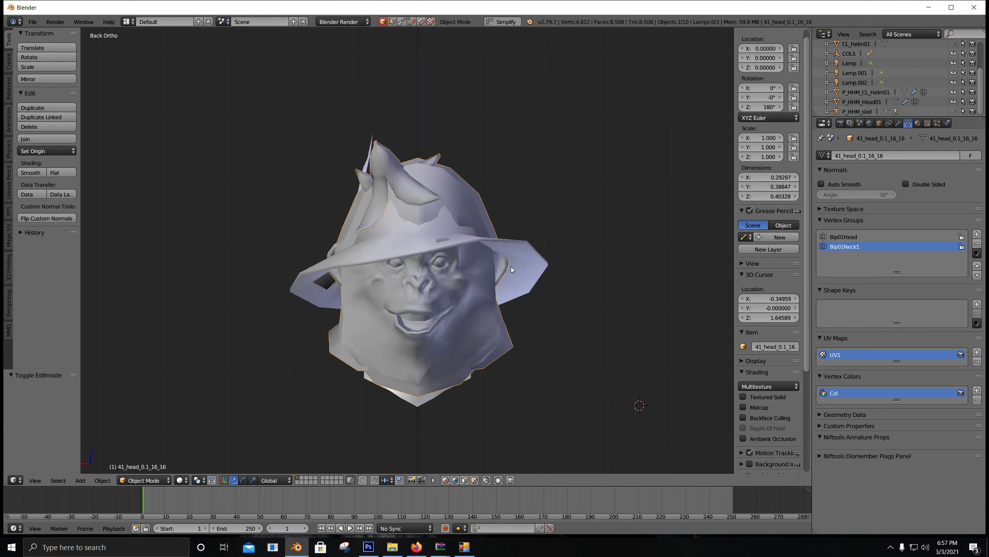
{"action": "right_click", "coordinate": [515, 257]}
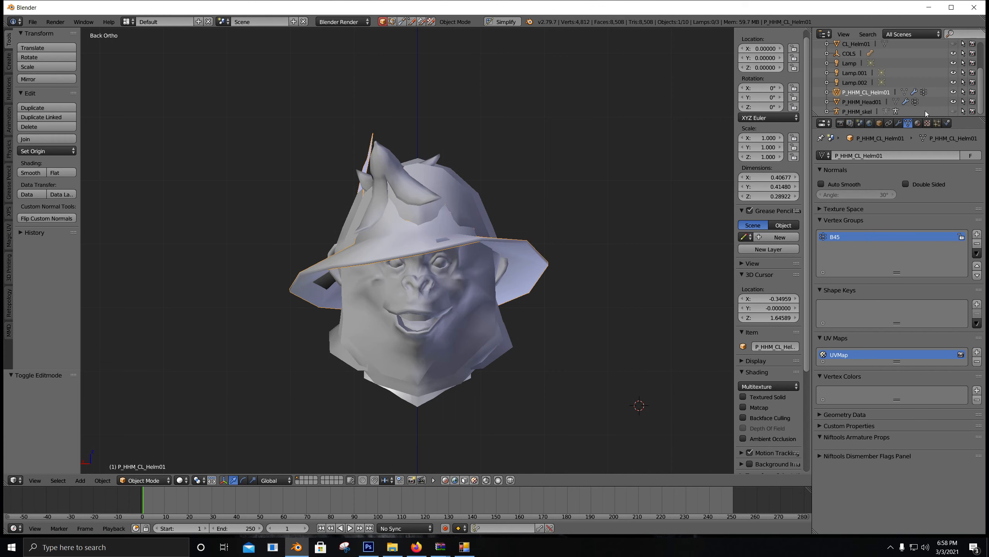
Step: Show the P_HHM_skel skeleton, examine its head bones and their names over the chimp face, and hide it again
{"action": "left_click", "coordinate": [953, 111]}
{"action": "right_click", "coordinate": [425, 132]}
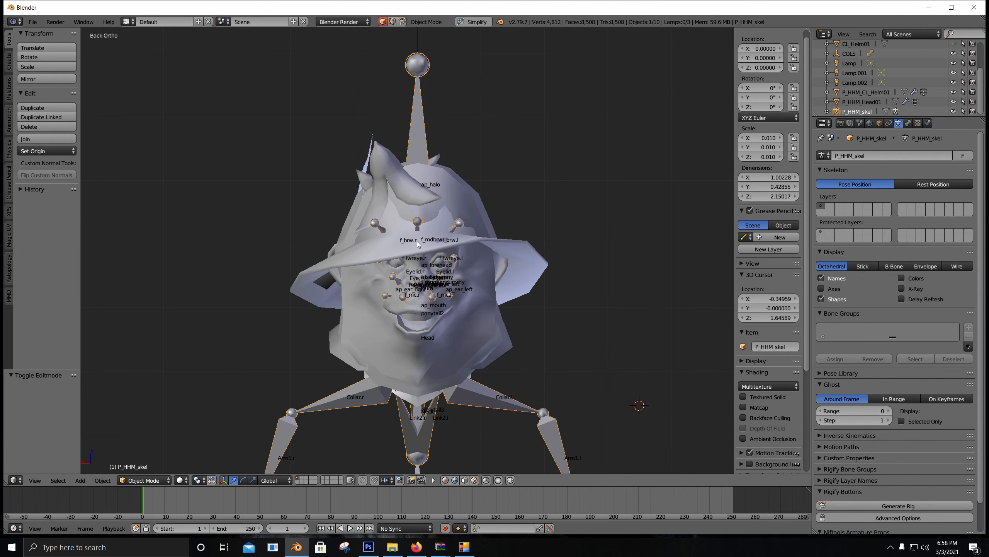
{"action": "scroll", "coordinate": [419, 211], "scroll_direction": "up", "scroll_amount": 3}
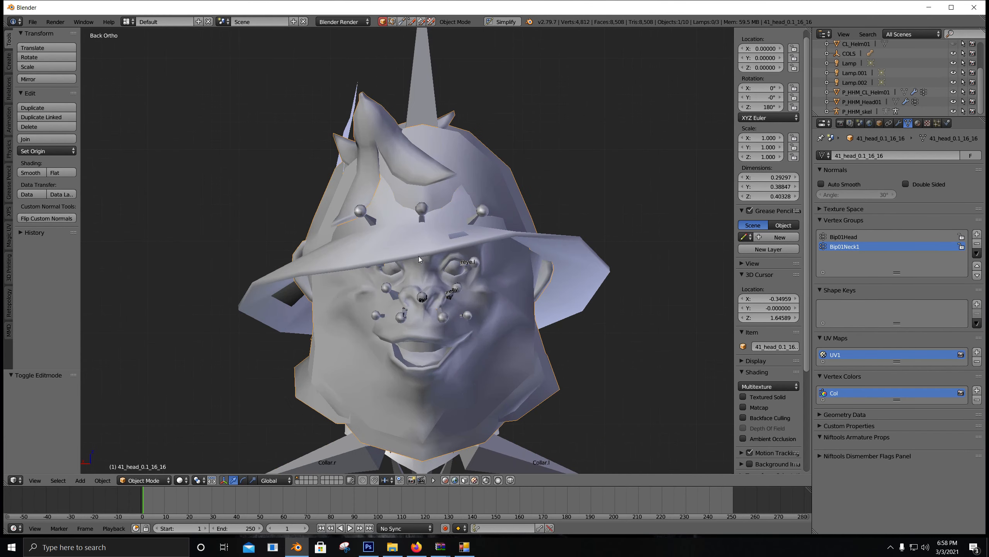
{"action": "scroll", "coordinate": [451, 306], "scroll_direction": "up", "scroll_amount": 4}
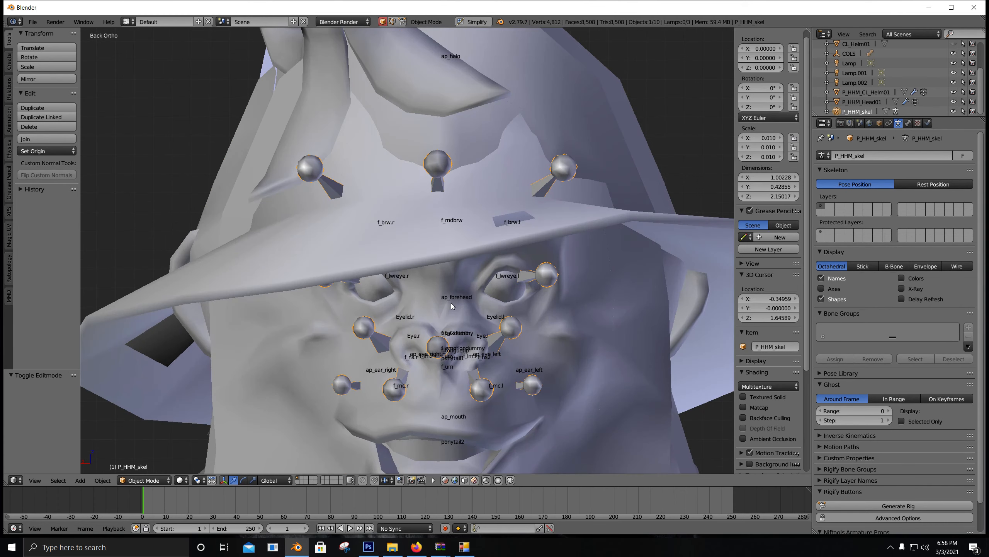
{"action": "scroll", "coordinate": [443, 240], "scroll_direction": "down", "scroll_amount": 6}
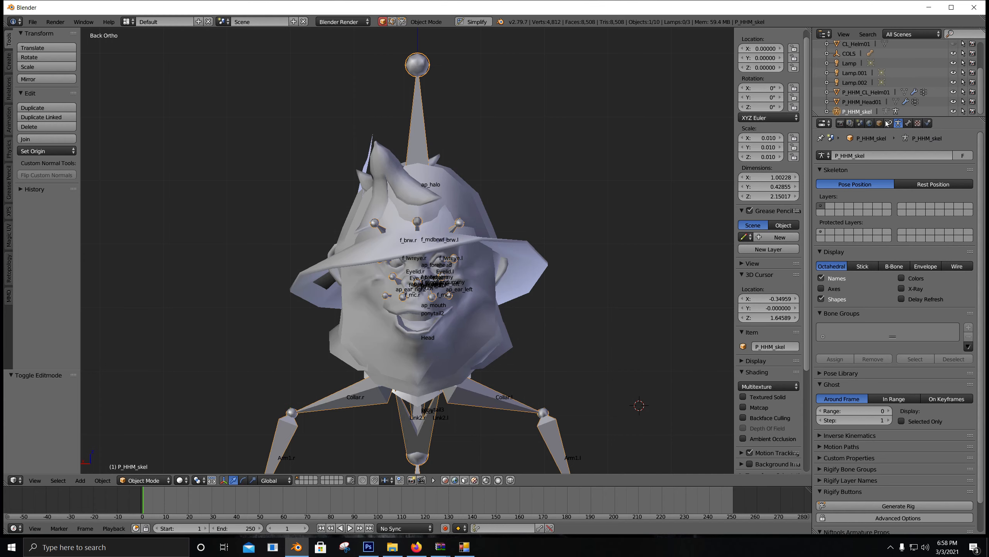
{"action": "left_click", "coordinate": [953, 111]}
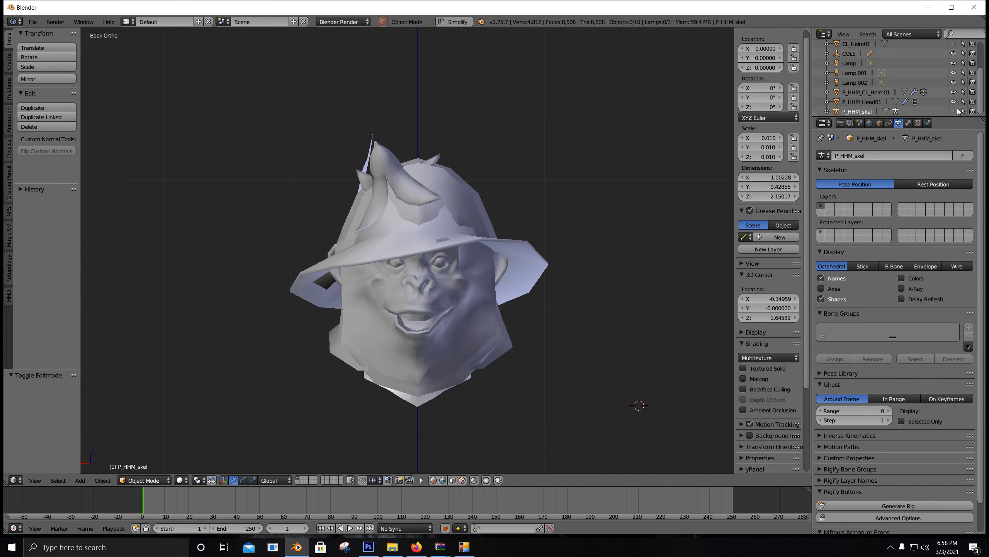
Step: Select the P_HHM_CL_Helm01 hat and switch it to Weight Paint mode to examine its B45 weights
{"action": "right_click", "coordinate": [523, 241]}
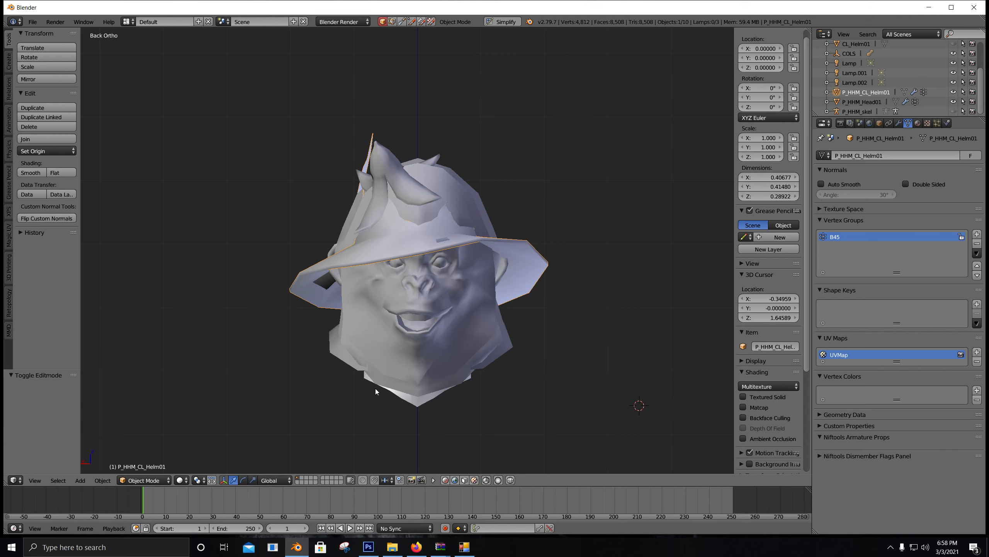
{"action": "left_click", "coordinate": [159, 482]}
{"action": "left_click", "coordinate": [158, 431]}
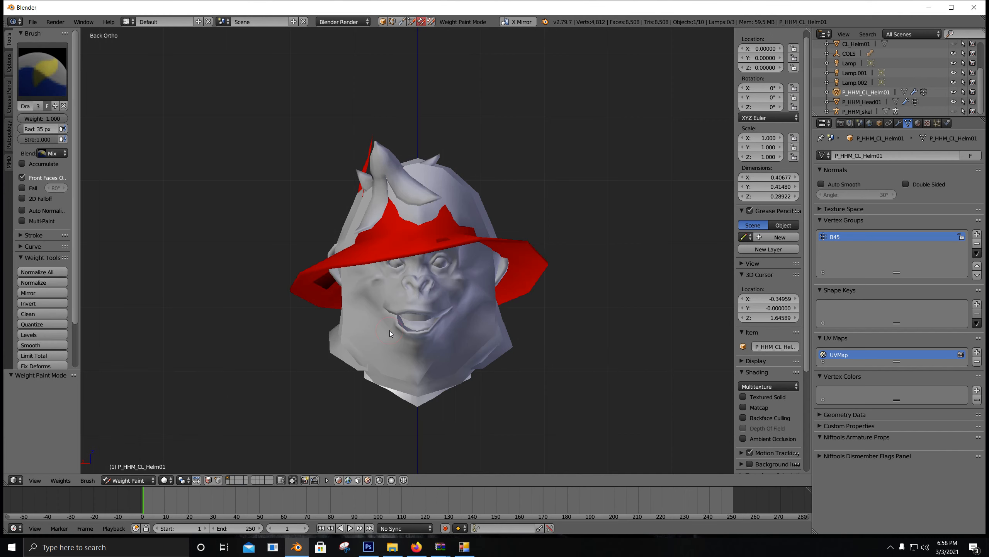
{"action": "middle_click_drag", "start_coordinate": [522, 284], "coordinate": [581, 281]}
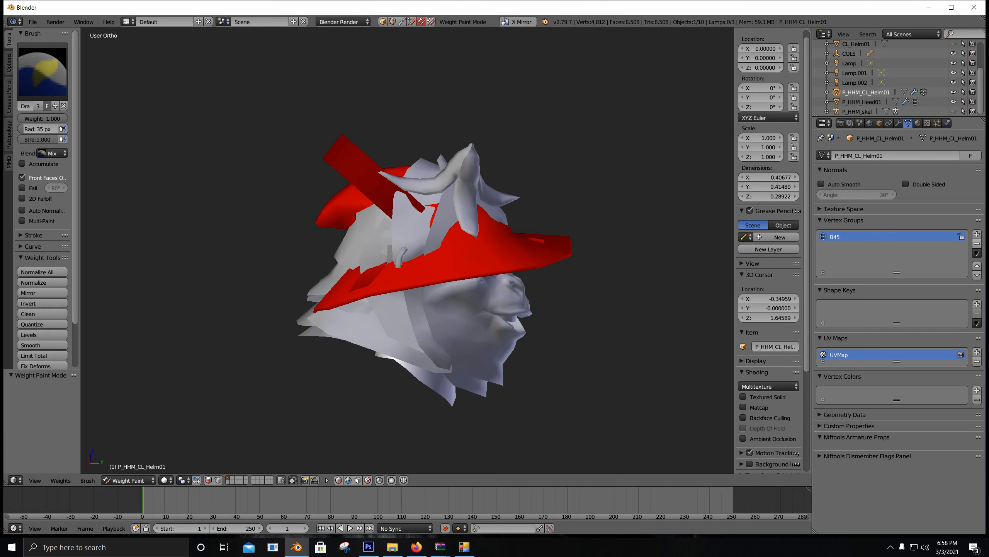
Step: Add a new vertex group to the hat and compare its weights with those of the B45 group
{"action": "left_click", "coordinate": [977, 234]}
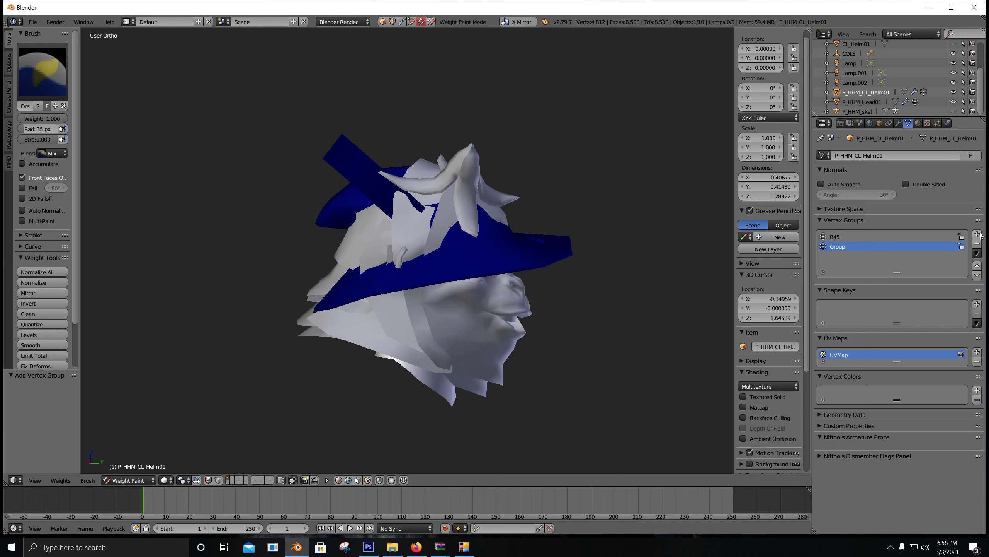
{"action": "left_click", "coordinate": [835, 237]}
{"action": "left_click", "coordinate": [836, 247]}
{"action": "left_click", "coordinate": [835, 236]}
{"action": "left_click", "coordinate": [836, 247]}
{"action": "left_click", "coordinate": [837, 238]}
{"action": "left_click", "coordinate": [837, 246]}
{"action": "left_click", "coordinate": [835, 236]}
{"action": "middle_click_drag", "start_coordinate": [565, 248], "coordinate": [473, 251]}
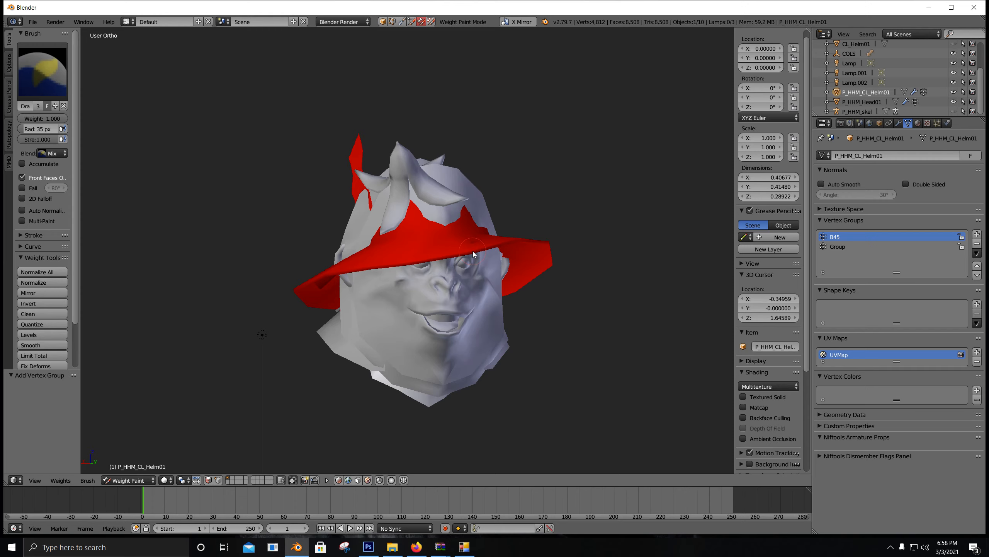
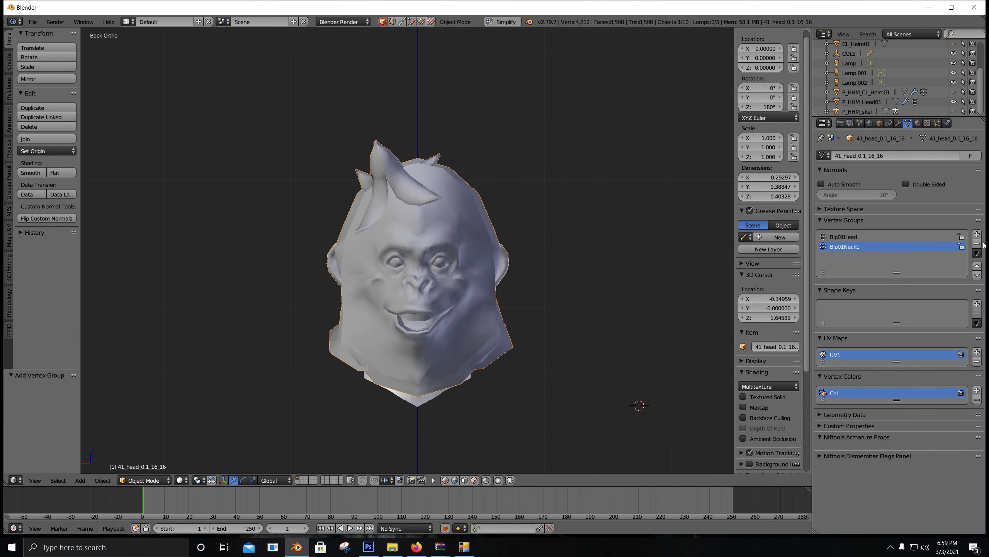
Step: Switch the chimp head to Weight Paint mode and compare the weights of its Bip01Head and Bip01Neck1 groups
{"action": "left_click", "coordinate": [858, 238]}
{"action": "key", "text": "ctrl+Tab"}
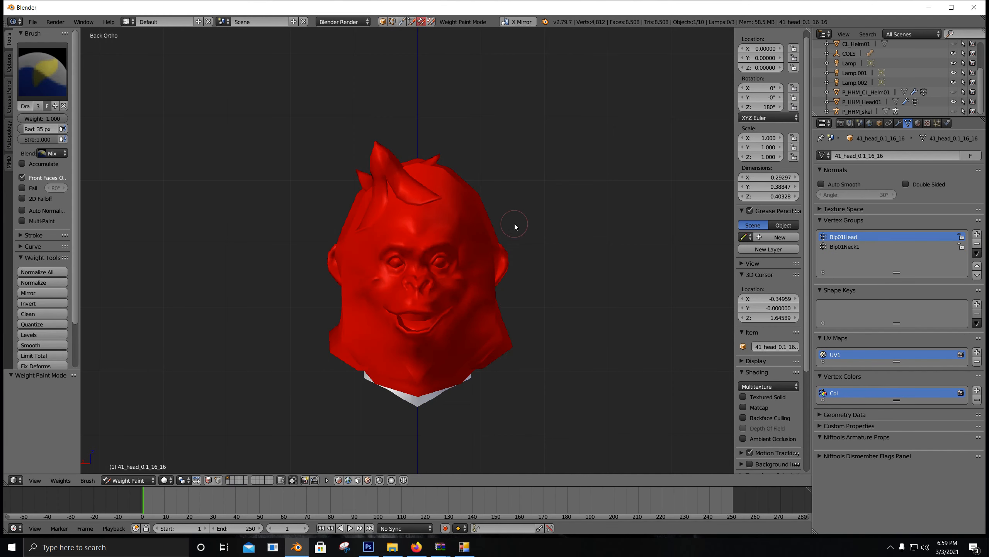
{"action": "left_click", "coordinate": [853, 247]}
{"action": "left_click", "coordinate": [851, 238]}
{"action": "left_click", "coordinate": [853, 247]}
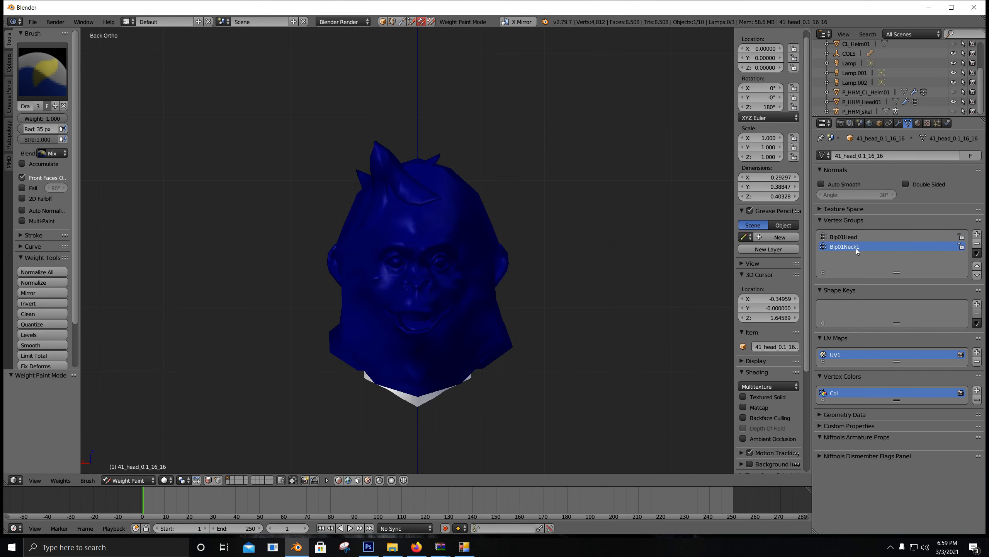
{"action": "key", "text": "Tab"}
{"action": "key", "text": "Tab"}
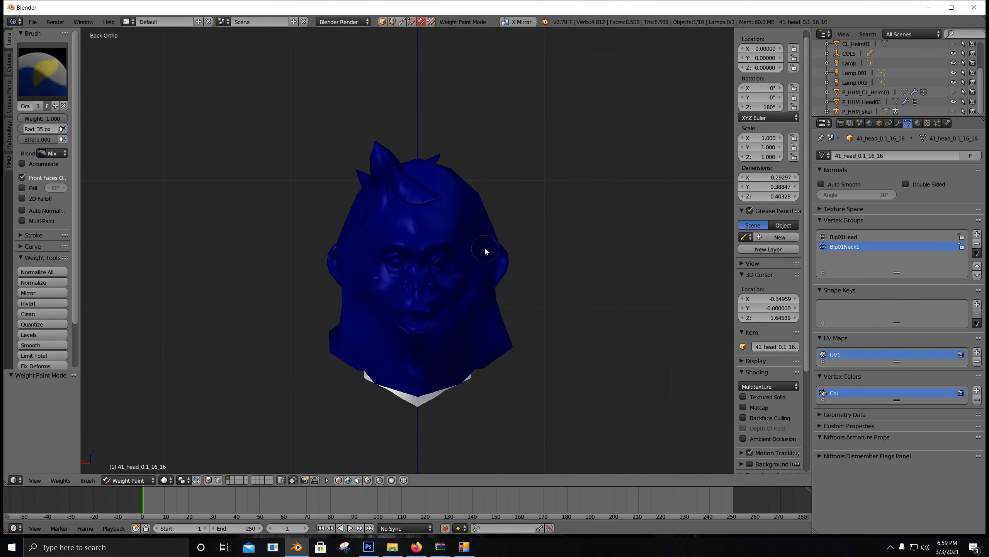
{"action": "middle_click_drag", "start_coordinate": [484, 255], "coordinate": [672, 260]}
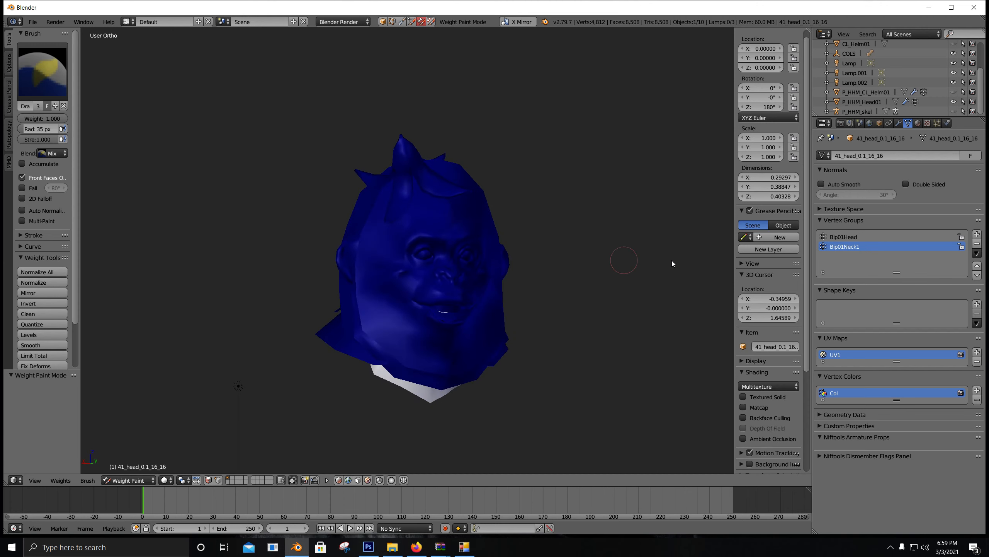
Step: Recheck both vertex groups on the chimp head and delete the Bip01Neck1 group
{"action": "left_click", "coordinate": [855, 237]}
{"action": "left_click", "coordinate": [851, 246]}
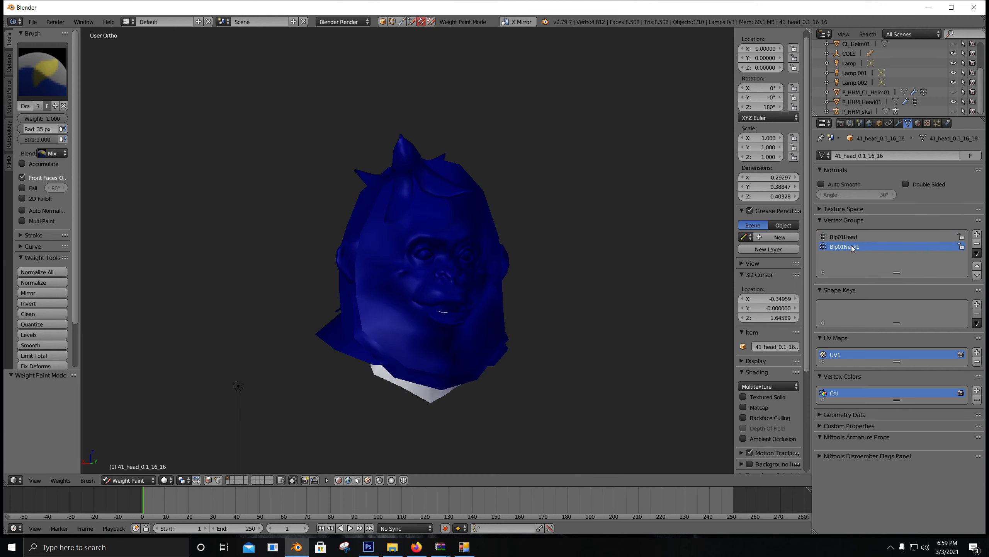
{"action": "left_click", "coordinate": [852, 238]}
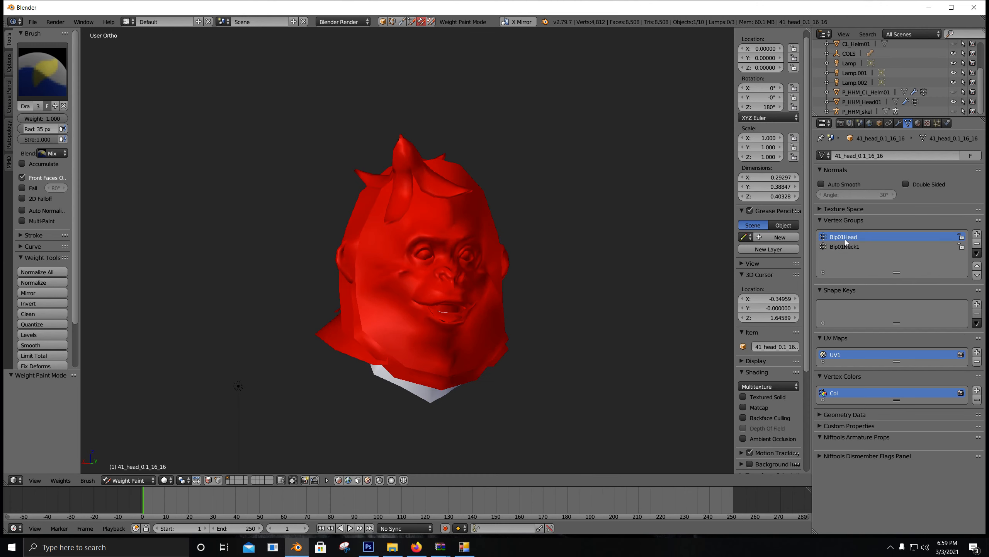
{"action": "left_click", "coordinate": [847, 247]}
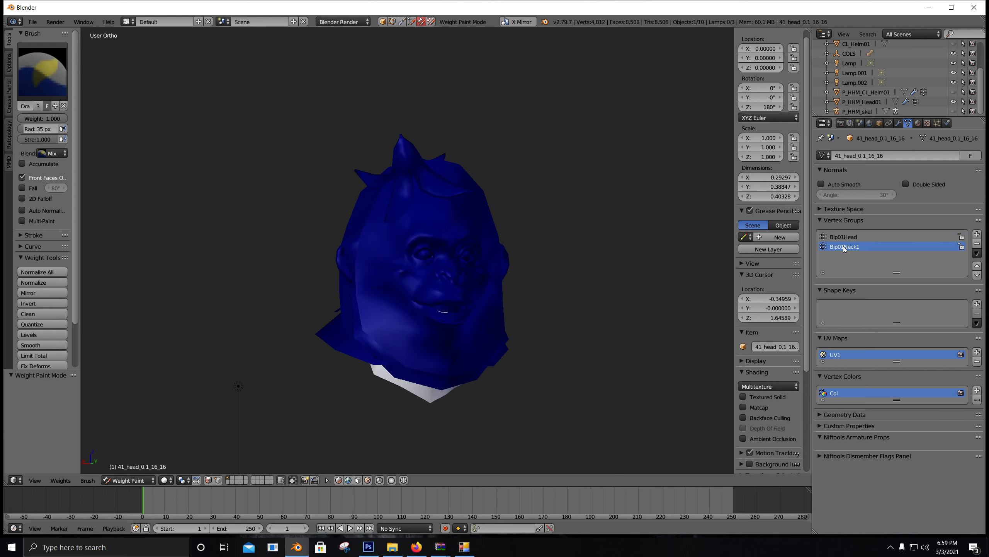
{"action": "left_click", "coordinate": [977, 245]}
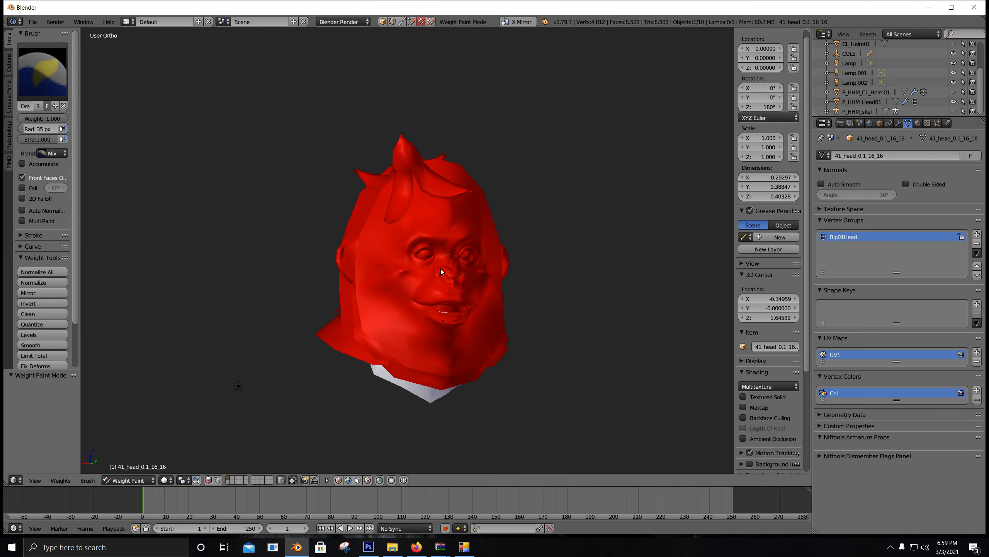
Step: Rename the chimp head's Bip01Head vertex group to B45 in Edit Mode and briefly toggle the reference hat's visibility
{"action": "mouse_move", "coordinate": [440, 268]}
{"action": "middle_mouse_down"}
{"action": "mouse_move", "coordinate": [490, 226]}
{"action": "mouse_move", "coordinate": [451, 210]}
{"action": "mouse_move", "coordinate": [472, 191]}
{"action": "mouse_move", "coordinate": [549, 214]}
{"action": "mouse_move", "coordinate": [506, 246]}
{"action": "mouse_move", "coordinate": [581, 282]}
{"action": "middle_mouse_up"}
{"action": "key", "text": "Tab"}
{"action": "key", "text": "a"}
{"action": "key", "text": "a"}
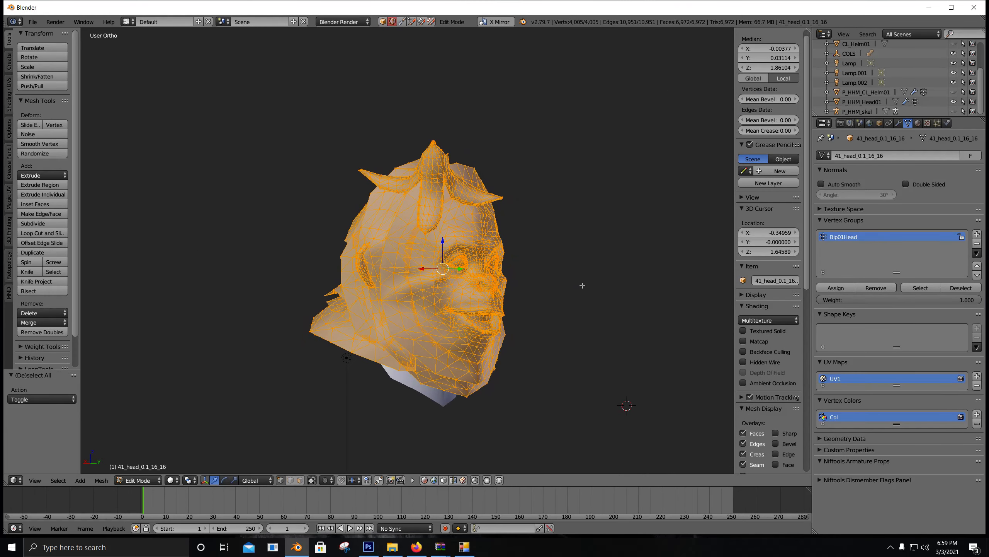
{"action": "double_click", "coordinate": [855, 238]}
{"action": "type", "text": "B45"}
{"action": "left_click", "coordinate": [953, 93]}
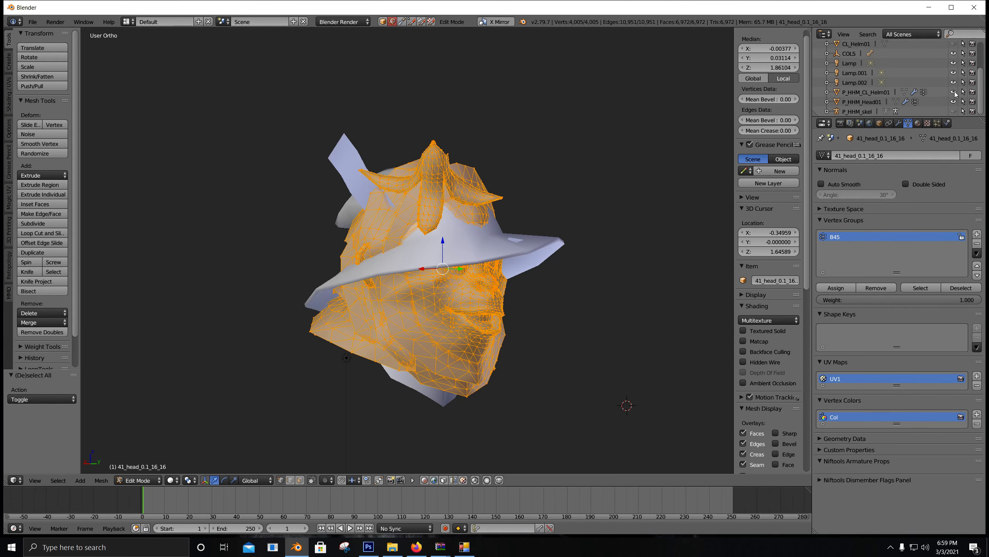
{"action": "left_click", "coordinate": [954, 93]}
Step: Select all vertices of the chimp head and assign them to the B45 vertex group with weight 1.000
{"action": "key", "text": "Tab"}
{"action": "key", "text": "Tab"}
{"action": "key", "text": "a"}
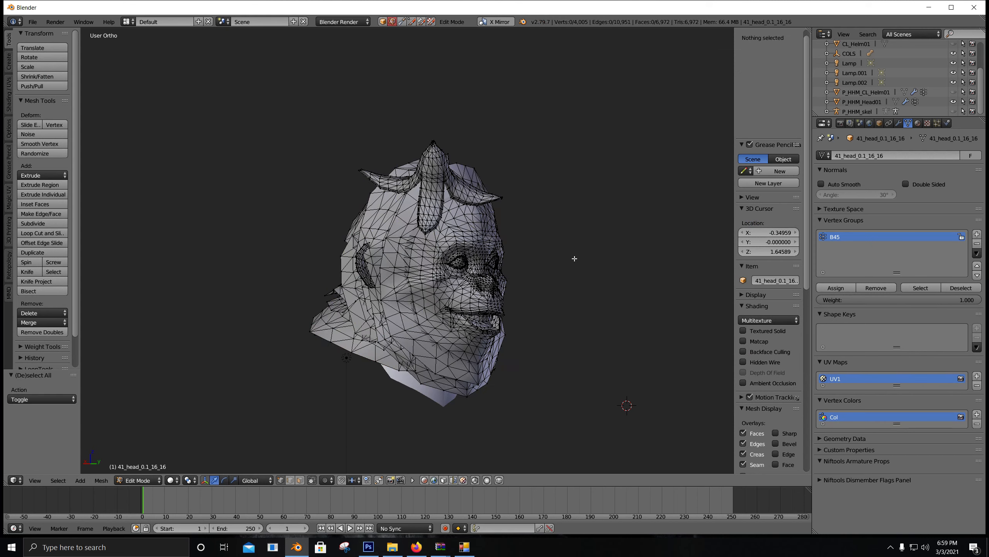
{"action": "key", "text": "a"}
{"action": "middle_click_drag", "start_coordinate": [572, 258], "coordinate": [609, 226]}
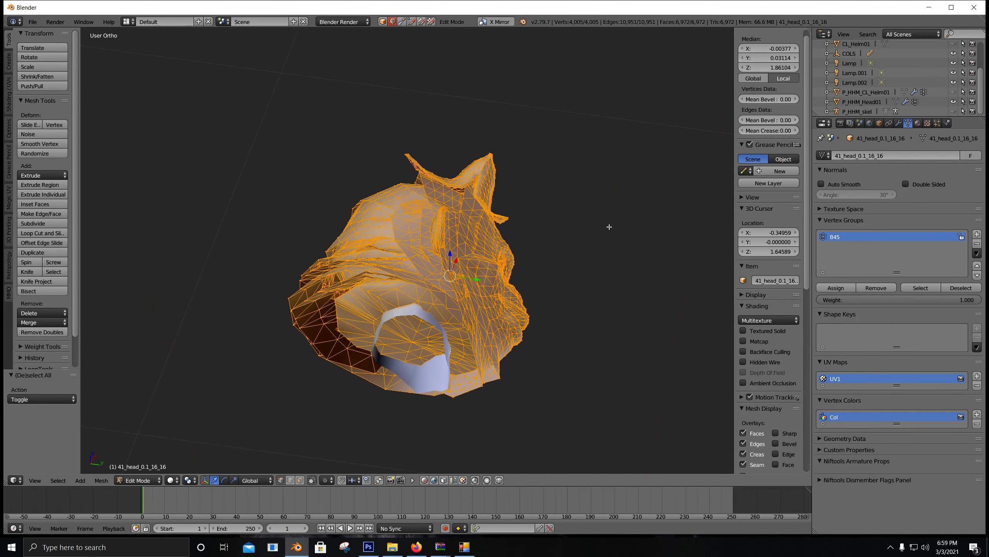
{"action": "left_click", "coordinate": [836, 288]}
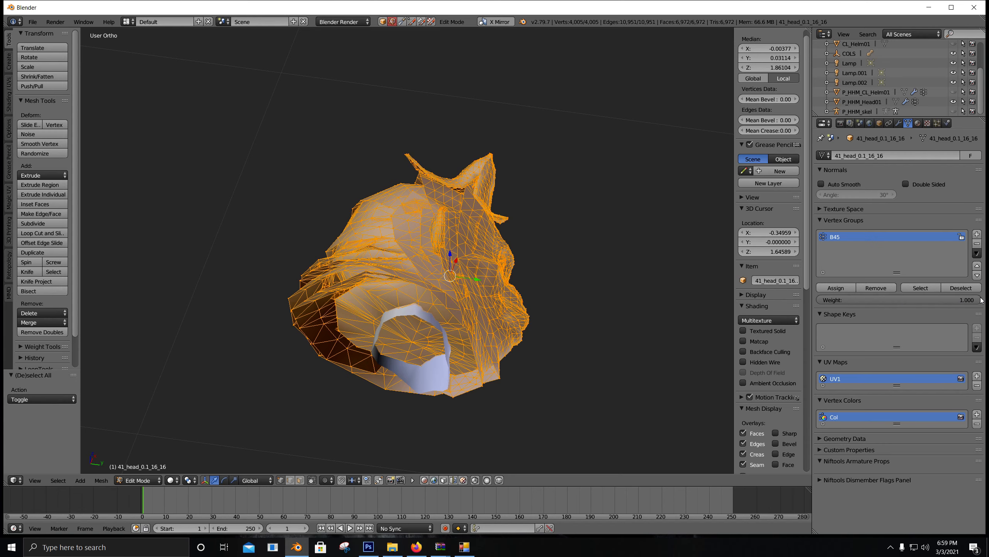
Step: Check the chimp head's B45 weights in Weight Paint mode and return to Edit Mode
{"action": "middle_click_drag", "start_coordinate": [605, 243], "coordinate": [641, 407]}
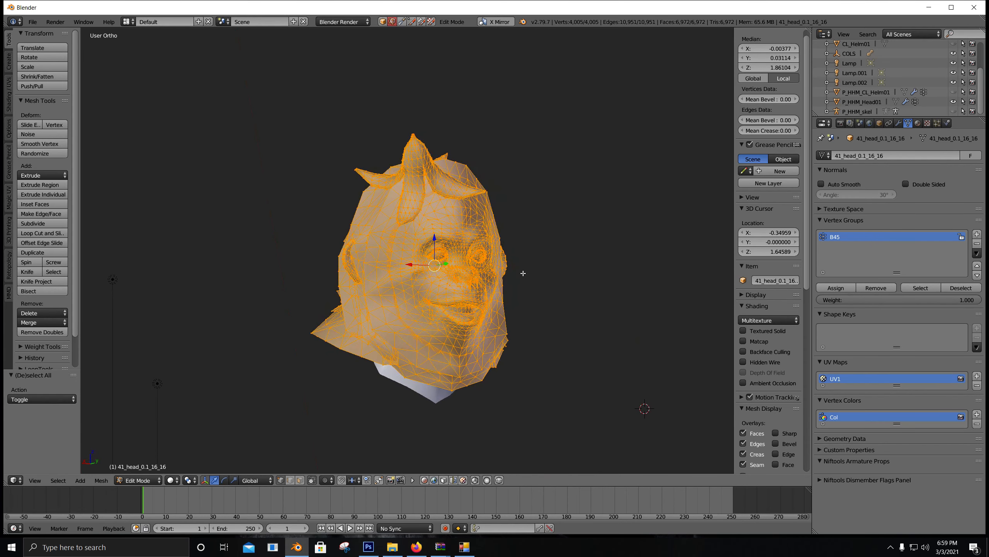
{"action": "key", "text": "ctrl+Tab"}
{"action": "mouse_move", "coordinate": [585, 247]}
{"action": "middle_mouse_down"}
{"action": "mouse_move", "coordinate": [501, 203]}
{"action": "mouse_move", "coordinate": [562, 251]}
{"action": "mouse_move", "coordinate": [649, 245]}
{"action": "mouse_move", "coordinate": [463, 273]}
{"action": "middle_mouse_up"}
{"action": "key", "text": "Tab"}
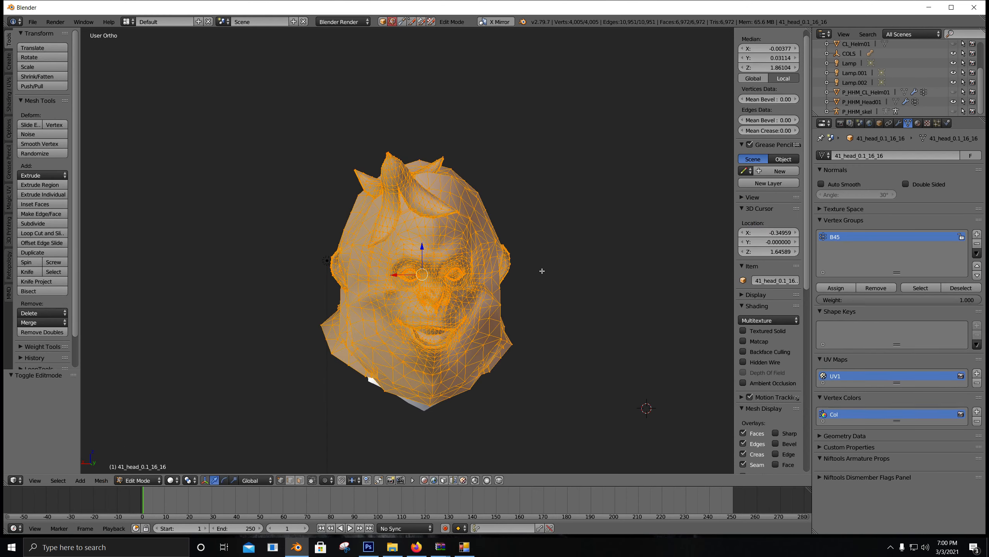
Step: Remove all chimp head vertices except the linked patch around one eye from B45 and view the weights in Weight Paint mode
{"action": "scroll", "coordinate": [462, 276], "scroll_direction": "up", "scroll_amount": 3}
{"action": "key", "text": "z"}
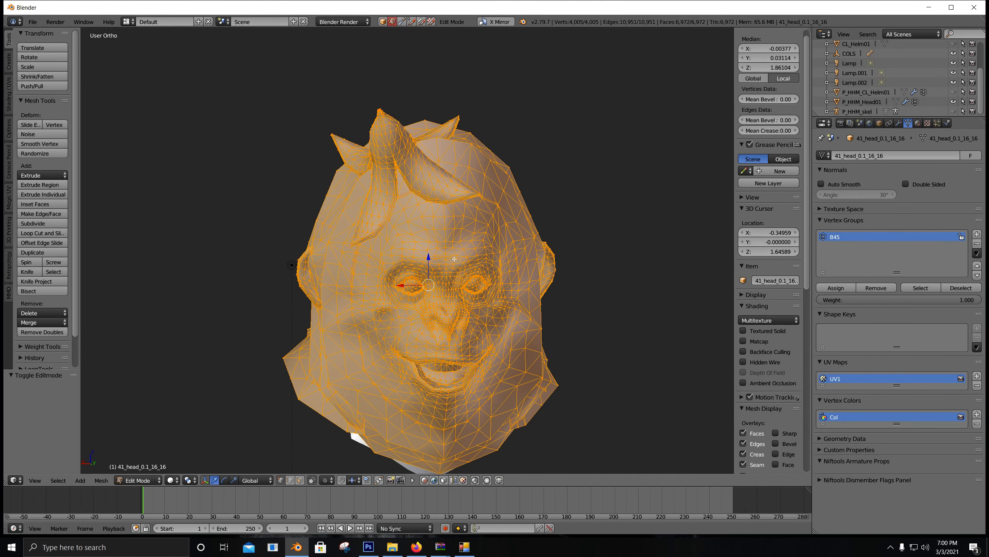
{"action": "key", "text": "shift+l"}
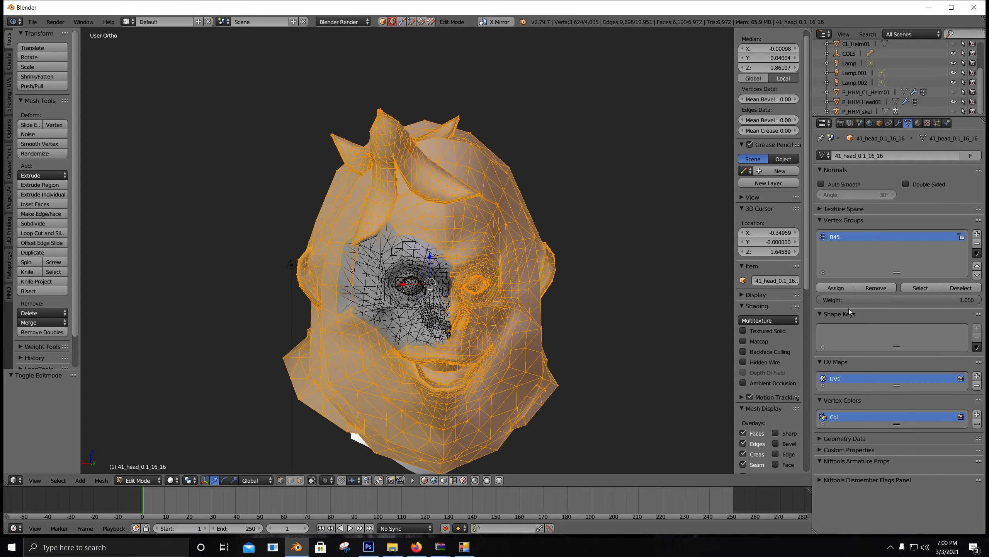
{"action": "left_click", "coordinate": [876, 288]}
{"action": "key", "text": "Tab"}
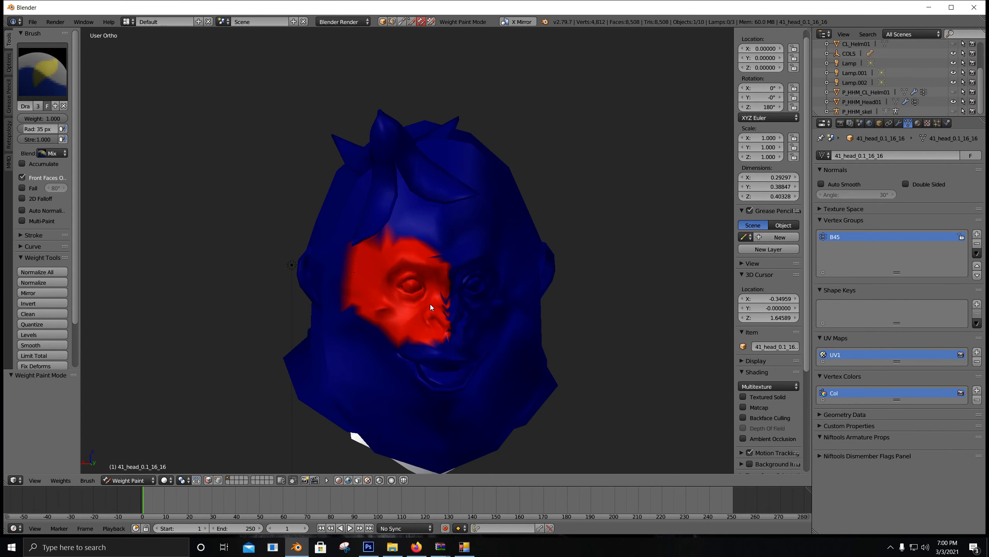
{"action": "mouse_move", "coordinate": [429, 304]}
{"action": "middle_mouse_down"}
{"action": "mouse_move", "coordinate": [378, 289]}
{"action": "mouse_move", "coordinate": [537, 305]}
{"action": "mouse_move", "coordinate": [400, 299]}
{"action": "mouse_move", "coordinate": [431, 298]}
{"action": "middle_mouse_up"}
{"action": "scroll", "coordinate": [448, 292], "scroll_direction": "down", "scroll_amount": 2}
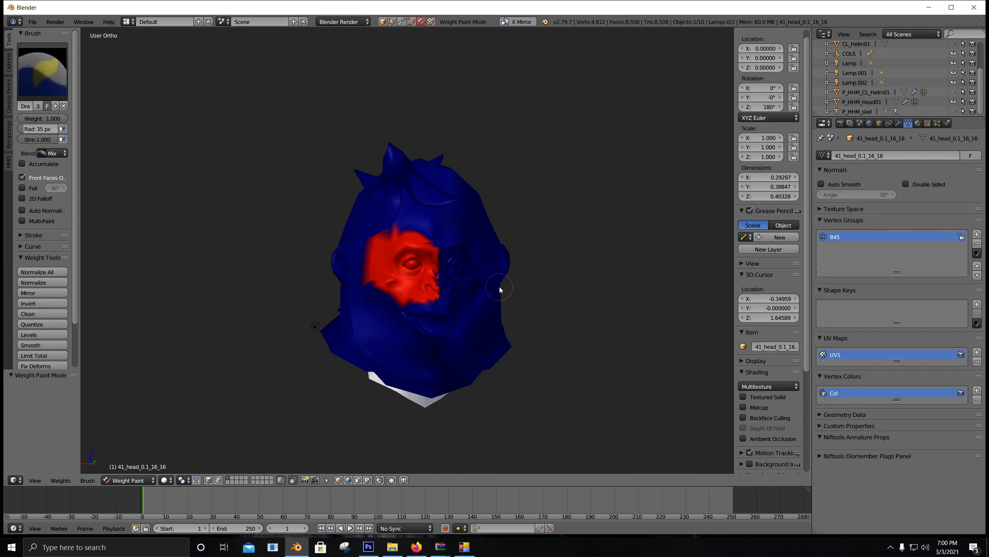
Step: Assign all chimp head vertices to B45 with weight 1.000 in Edit Mode and check the weights in Weight Paint mode
{"action": "key", "text": "ctrl+Tab"}
{"action": "key", "text": "Tab"}
{"action": "key", "text": "a"}
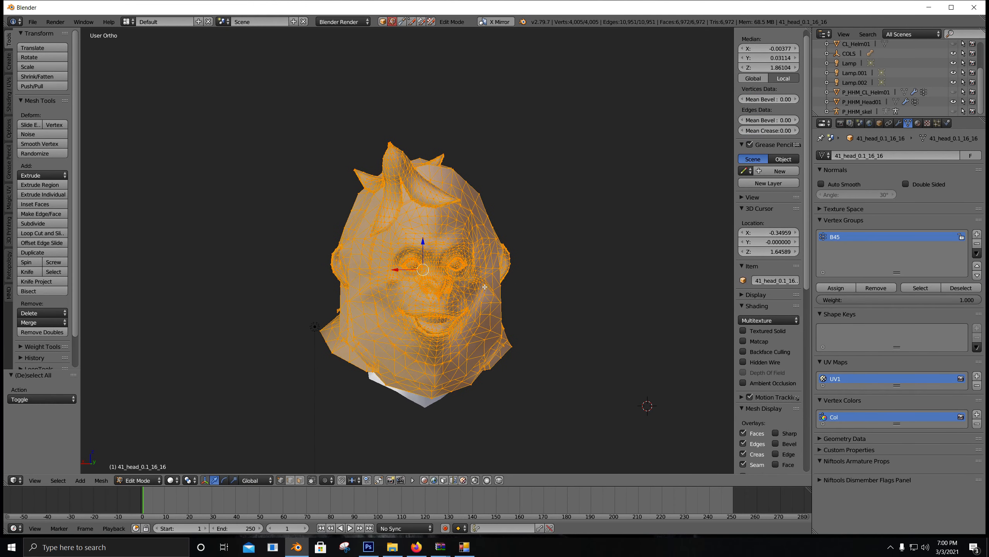
{"action": "left_click", "coordinate": [836, 287]}
{"action": "key", "text": "Tab"}
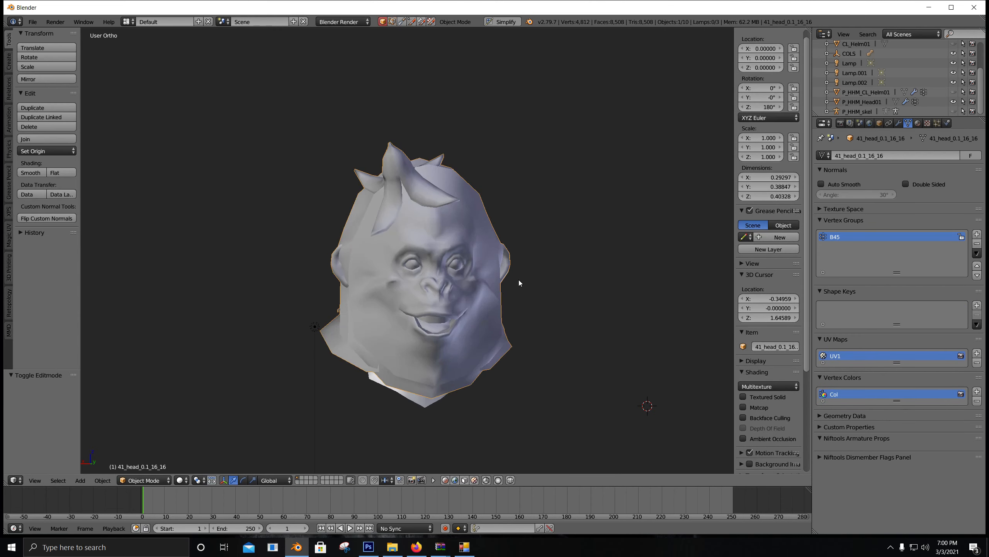
{"action": "key", "text": "ctrl+Tab"}
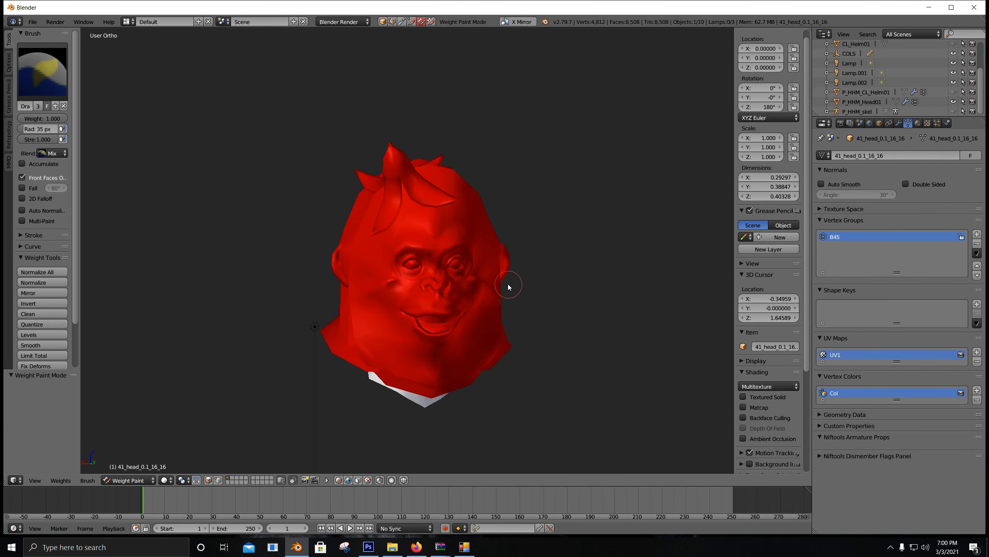
{"action": "mouse_move", "coordinate": [508, 284]}
{"action": "middle_mouse_down"}
{"action": "mouse_move", "coordinate": [497, 246]}
{"action": "mouse_move", "coordinate": [504, 219]}
{"action": "mouse_move", "coordinate": [497, 270]}
{"action": "middle_mouse_up"}
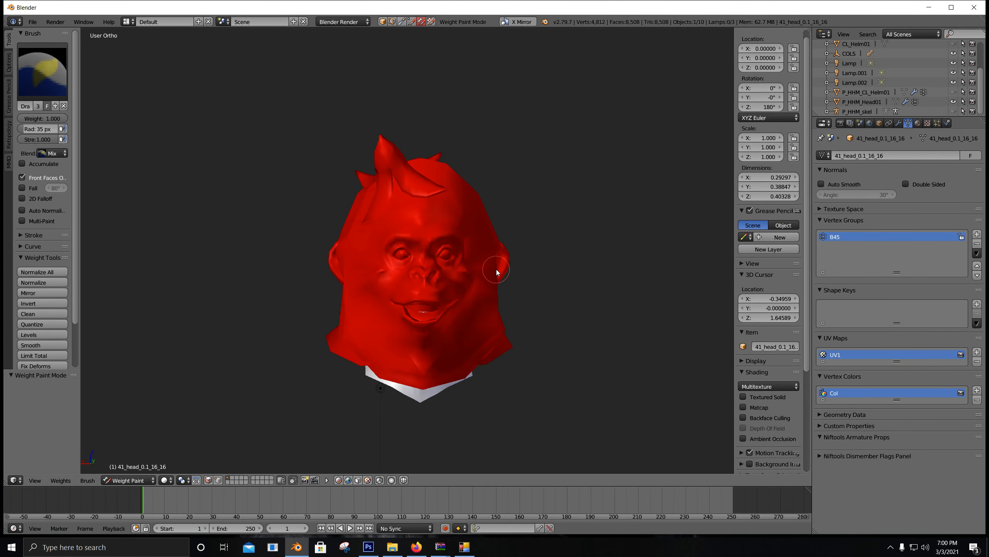
{"action": "key", "text": "ctrl+KP_1"}
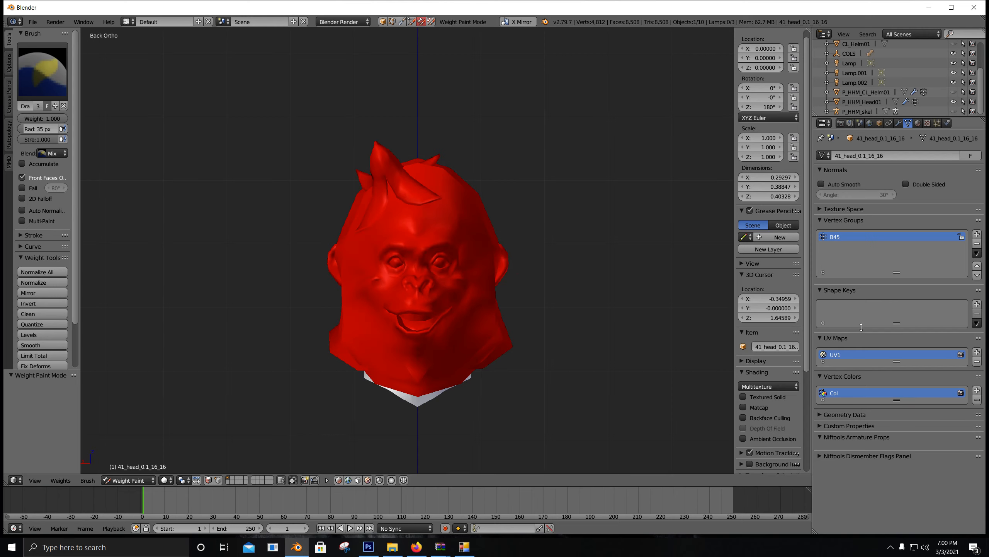
Step: Delete the Col vertex color layer from the chimp head and review its Armature modifier and vertex group in Edit Mode
{"action": "left_click", "coordinate": [977, 400]}
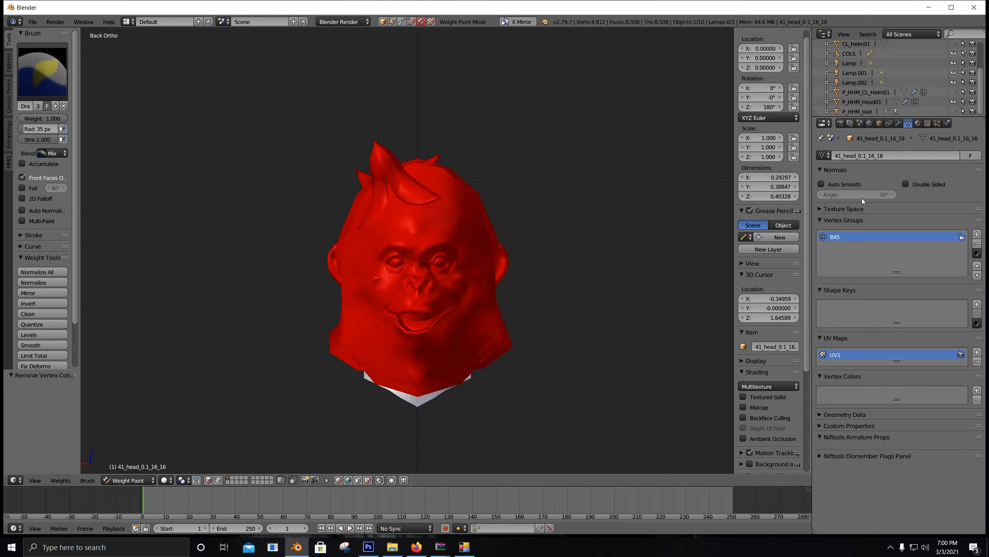
{"action": "left_click", "coordinate": [898, 123]}
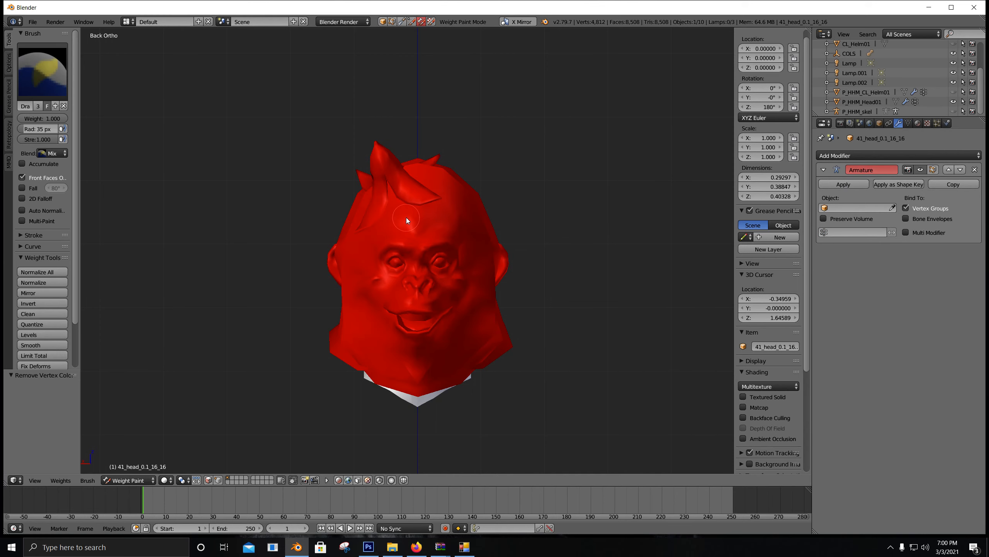
{"action": "key", "text": "Tab"}
{"action": "left_click", "coordinate": [908, 123]}
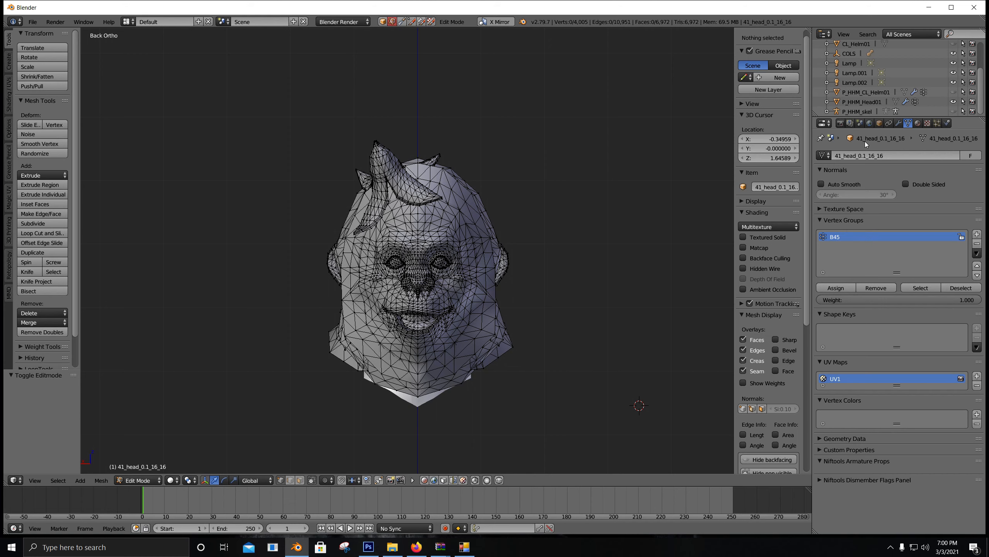
{"action": "left_click", "coordinate": [900, 124]}
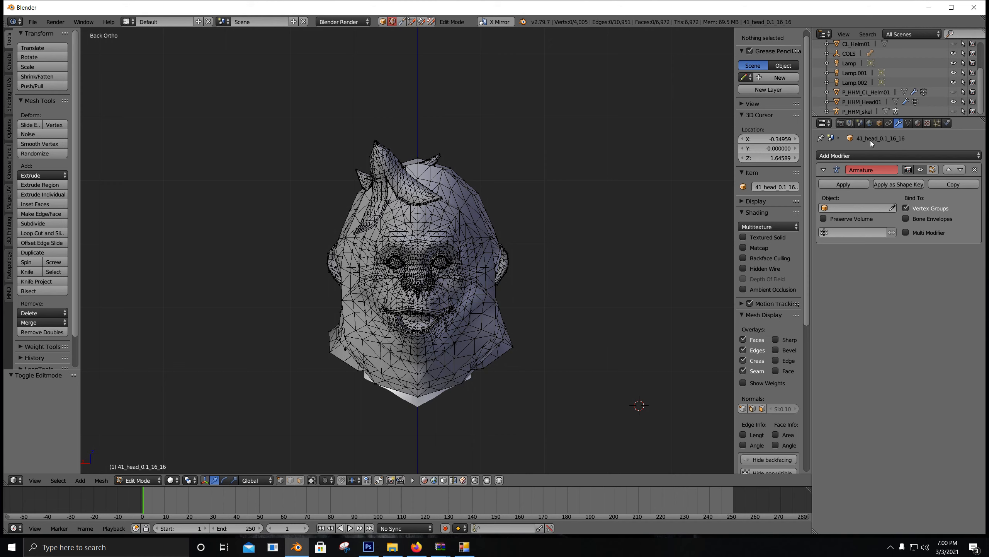
{"action": "left_click", "coordinate": [908, 123]}
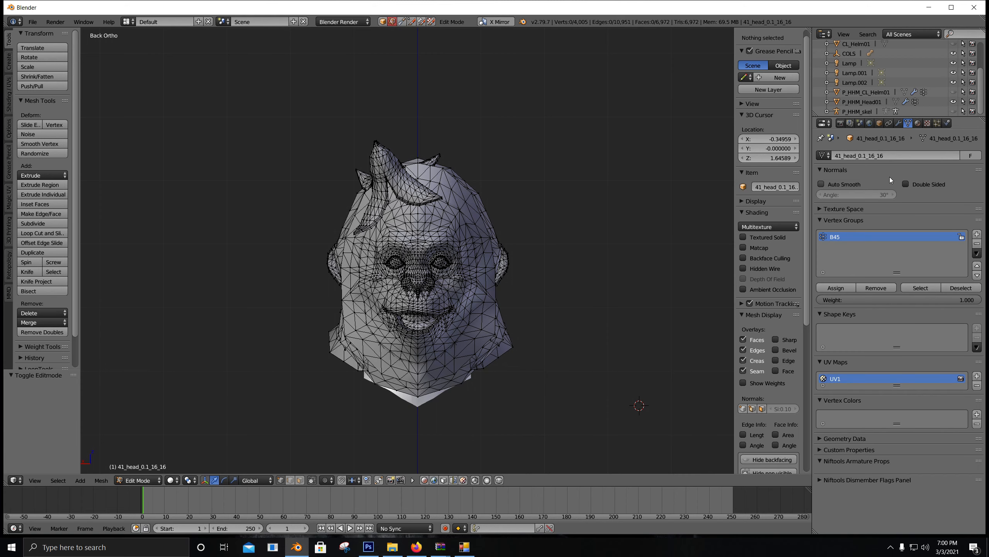
Step: Set the Armature modifier's object to P_HHM_skel, rename the modifier P_HHM_skel, and recheck it alongside the B45 vertex group
{"action": "left_click", "coordinate": [900, 122]}
{"action": "left_click", "coordinate": [844, 208]}
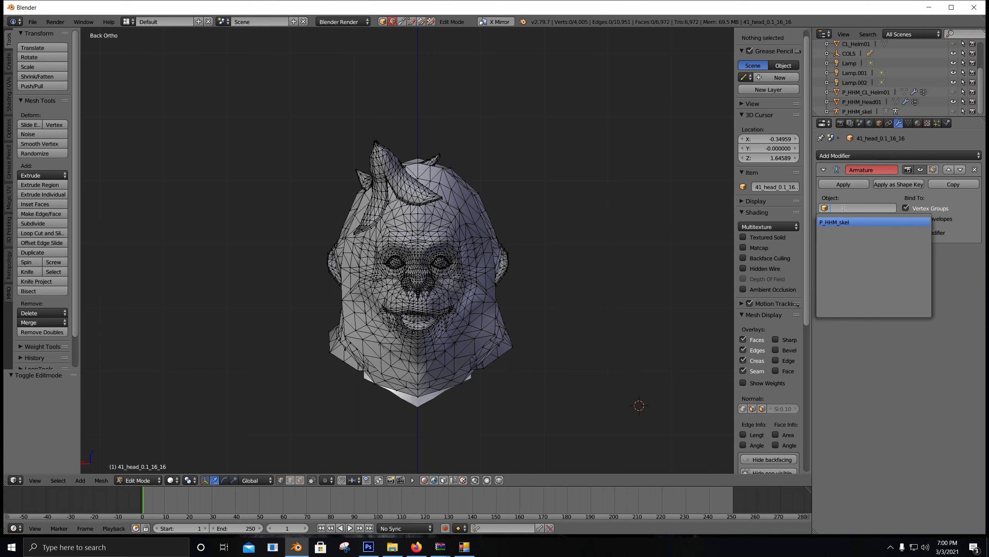
{"action": "left_click", "coordinate": [837, 222]}
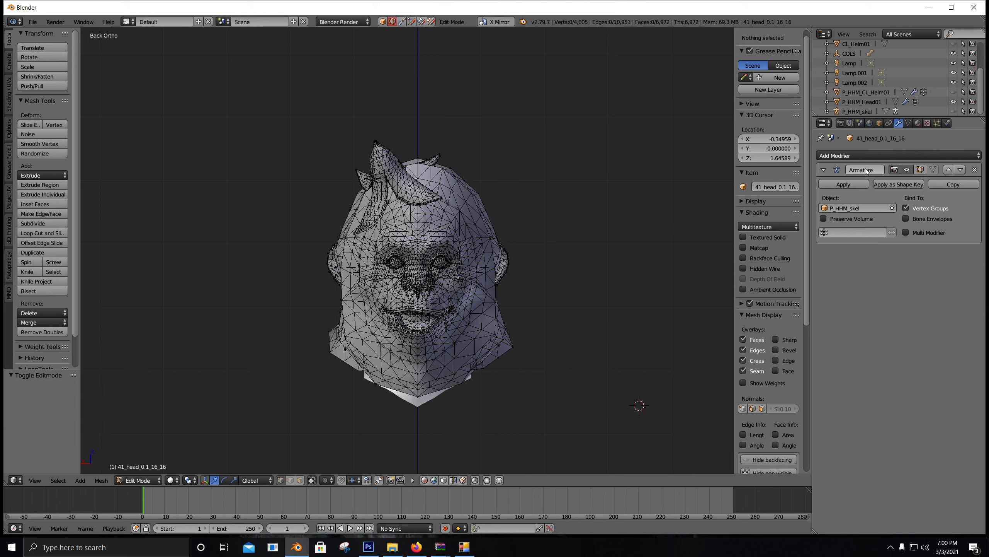
{"action": "type", "text": "P_HHM_skel"}
{"action": "left_click", "coordinate": [666, 170]}
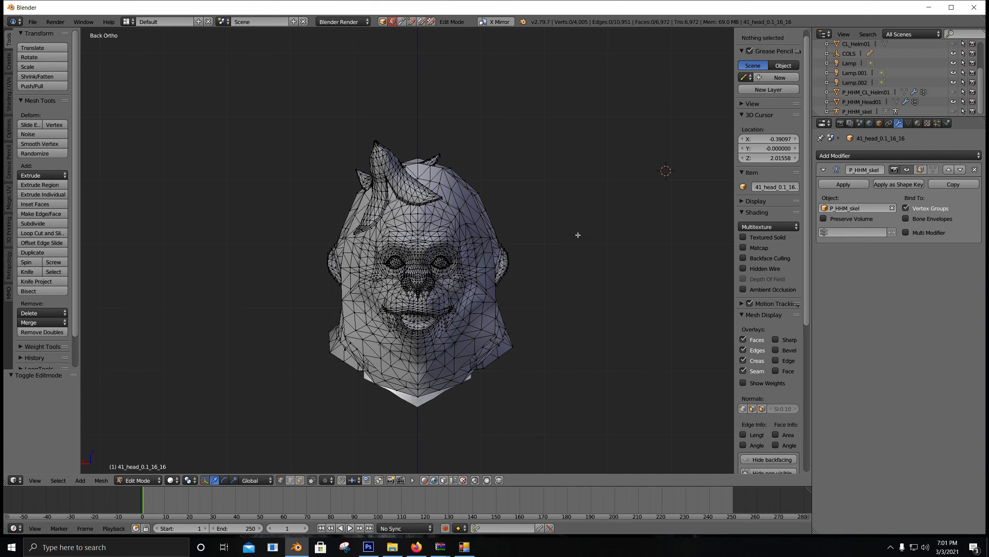
{"action": "left_click", "coordinate": [910, 124]}
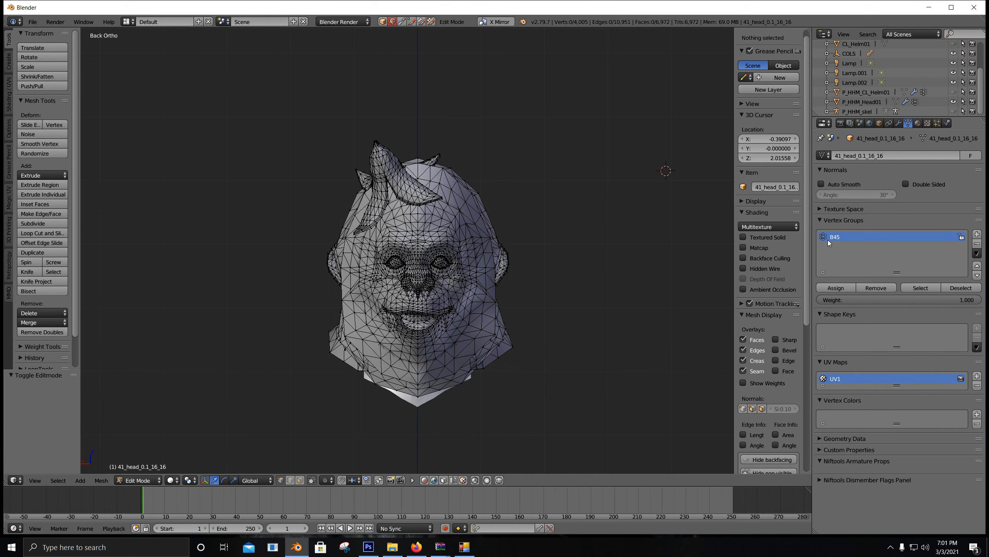
{"action": "left_click", "coordinate": [898, 124]}
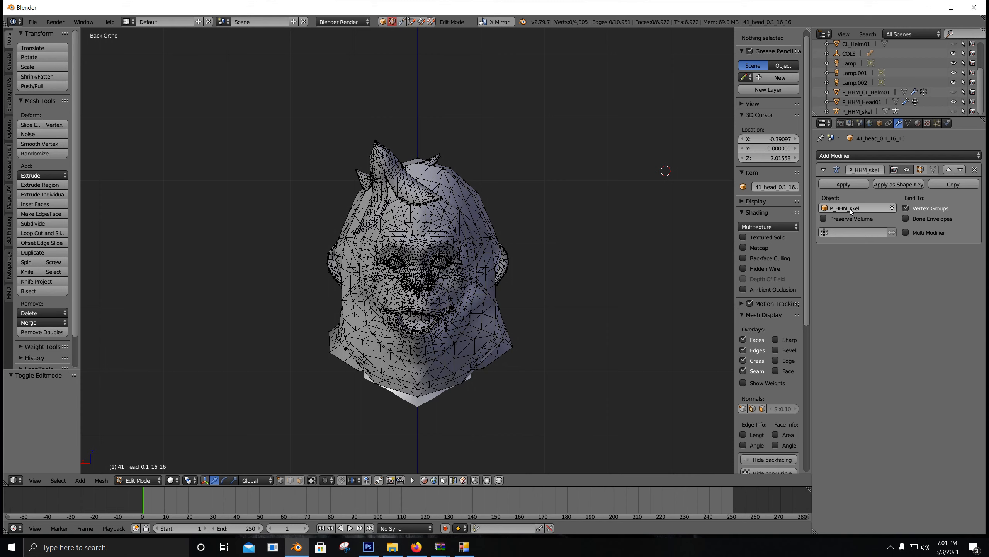
{"action": "left_click", "coordinate": [908, 123]}
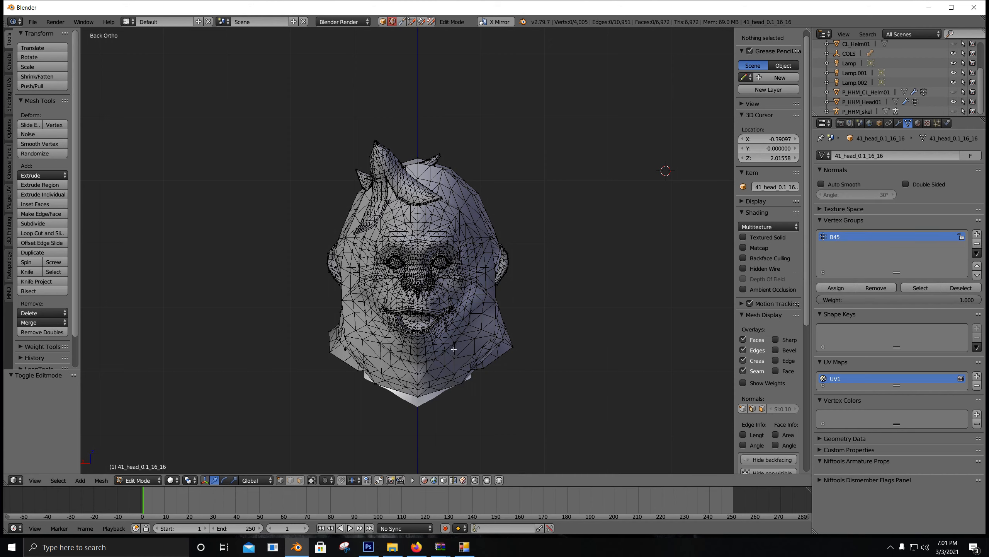
Step: Select the P_HHM_Head01 reference head, lengthen its vertex group list and hide the chimp head
{"action": "left_click", "coordinate": [872, 102]}
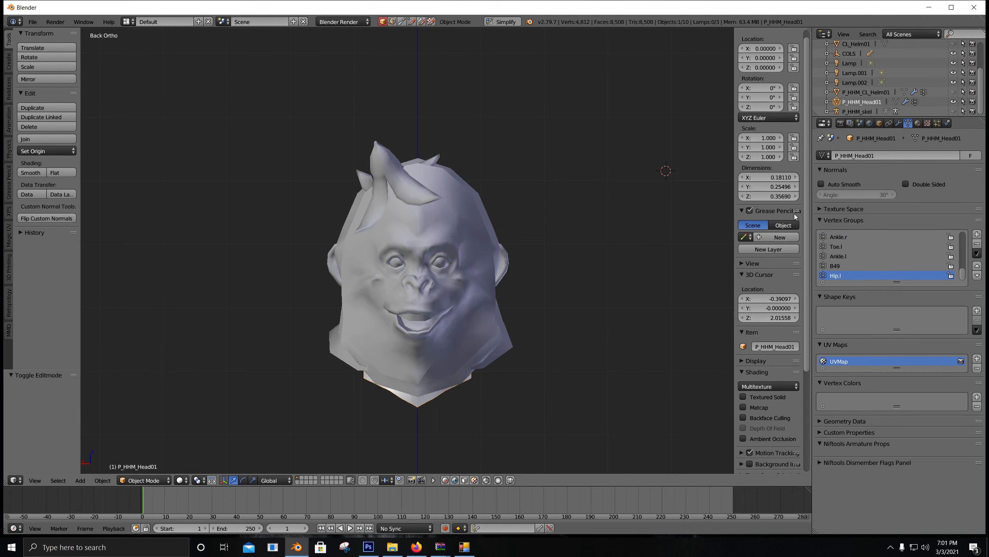
{"action": "left_click_drag", "start_coordinate": [892, 282], "coordinate": [892, 350]}
{"action": "scroll", "coordinate": [944, 84], "scroll_direction": "up", "scroll_amount": 2}
{"action": "left_click", "coordinate": [953, 74]}
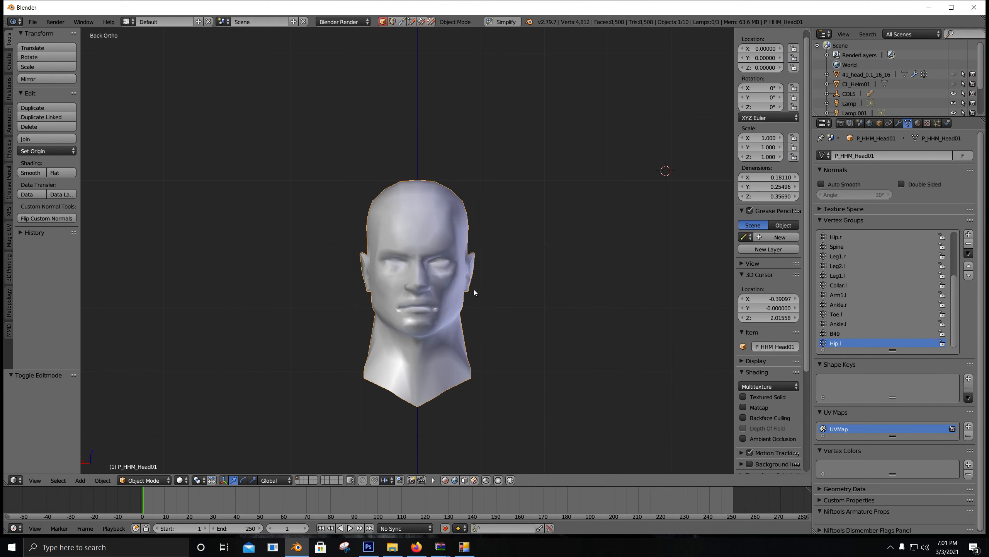
Step: Inspect the reference head's B45 vertex group weights in Weight Paint mode, from the face side and at an angle
{"action": "left_click", "coordinate": [144, 479]}
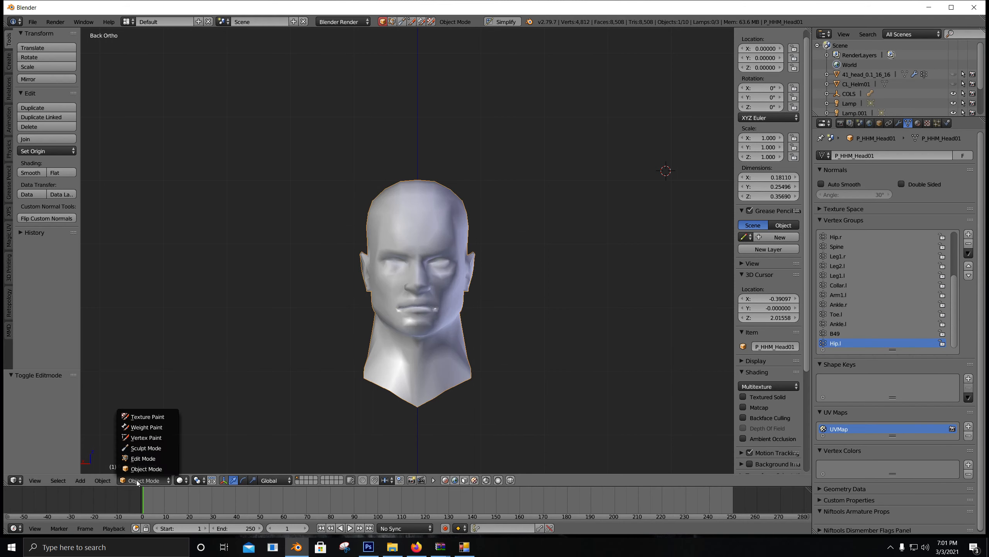
{"action": "left_click", "coordinate": [151, 425]}
{"action": "scroll", "coordinate": [867, 307], "scroll_direction": "up", "scroll_amount": 7}
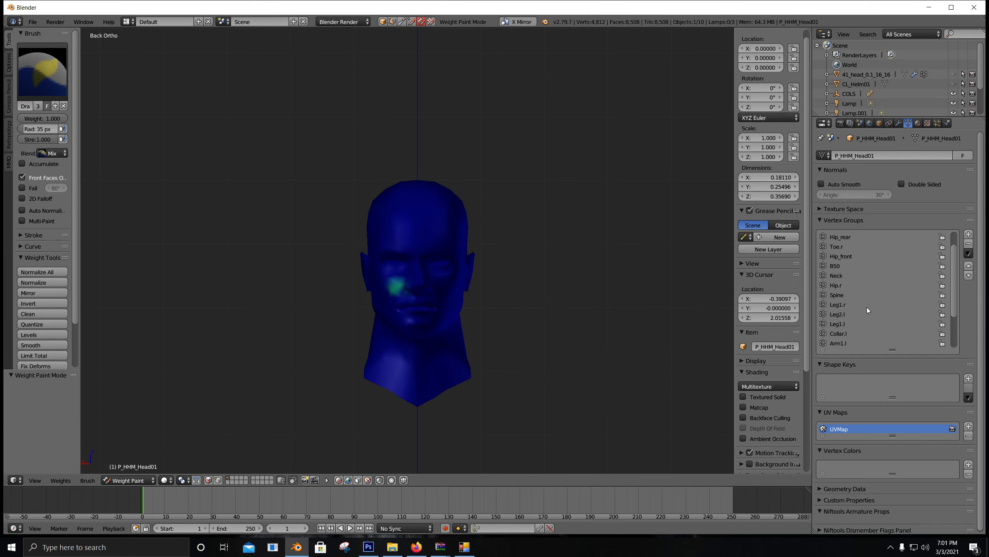
{"action": "left_click", "coordinate": [835, 246]}
{"action": "mouse_move", "coordinate": [436, 289]}
{"action": "middle_mouse_down"}
{"action": "mouse_move", "coordinate": [525, 298]}
{"action": "mouse_move", "coordinate": [509, 272]}
{"action": "mouse_move", "coordinate": [381, 286]}
{"action": "mouse_move", "coordinate": [375, 269]}
{"action": "mouse_move", "coordinate": [457, 252]}
{"action": "middle_mouse_up"}
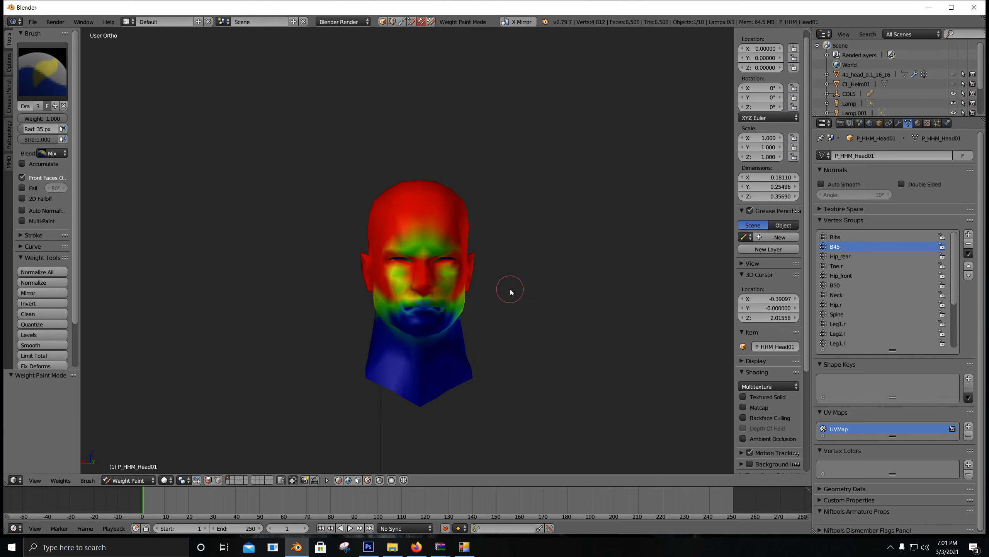
{"action": "mouse_move", "coordinate": [464, 297]}
{"action": "middle_mouse_down"}
{"action": "mouse_move", "coordinate": [507, 296]}
{"action": "mouse_move", "coordinate": [459, 294]}
{"action": "mouse_move", "coordinate": [479, 298]}
{"action": "mouse_move", "coordinate": [463, 283]}
{"action": "middle_mouse_up"}
{"action": "key", "text": "ctrl+KP_1"}
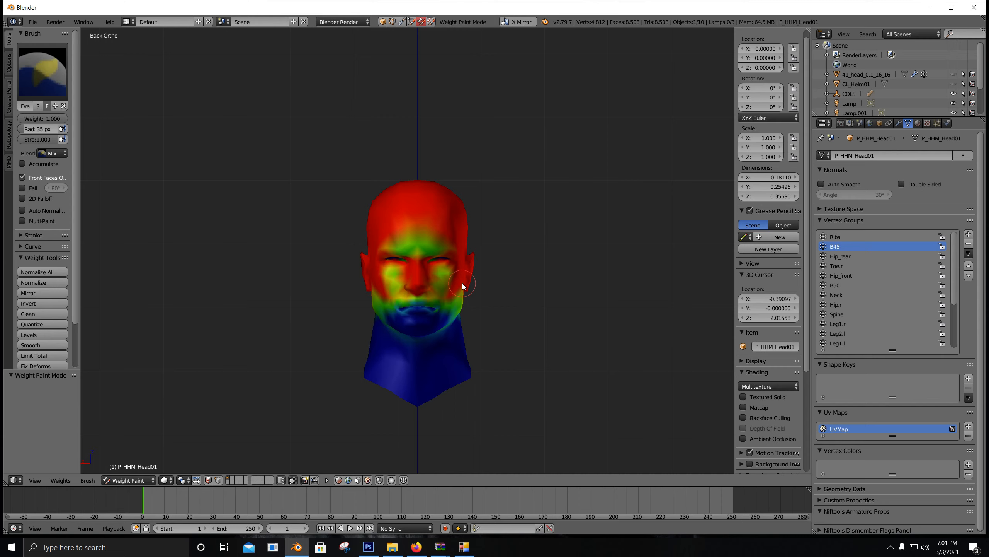
{"action": "left_click_drag", "start_coordinate": [462, 282], "coordinate": [482, 283]}
{"action": "scroll", "coordinate": [482, 331], "scroll_direction": "up", "scroll_amount": 3}
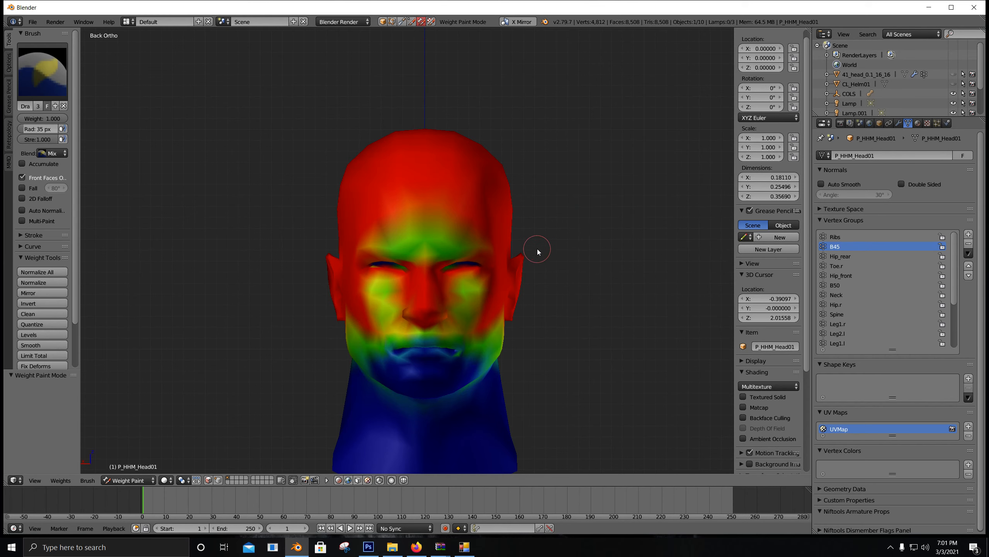
Step: Return the reference head to Object Mode with solid shading and show the 41_head_0.1_16_16 chimp head
{"action": "key", "text": "Tab"}
{"action": "key", "text": "Tab"}
{"action": "key", "text": "Tab"}
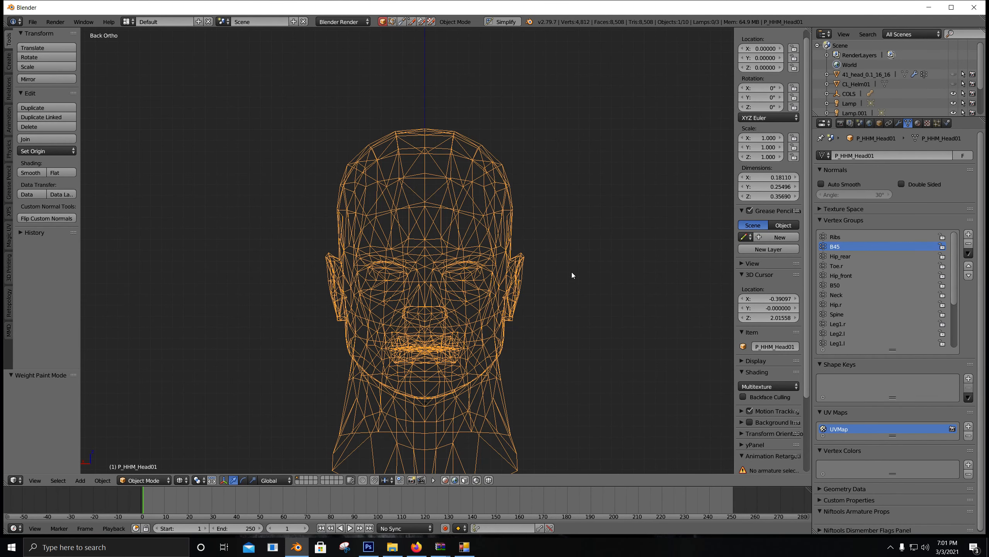
{"action": "key", "text": "Tab"}
{"action": "scroll", "coordinate": [888, 109], "scroll_direction": "down", "scroll_amount": 2}
{"action": "scroll", "coordinate": [946, 86], "scroll_direction": "up", "scroll_amount": 2}
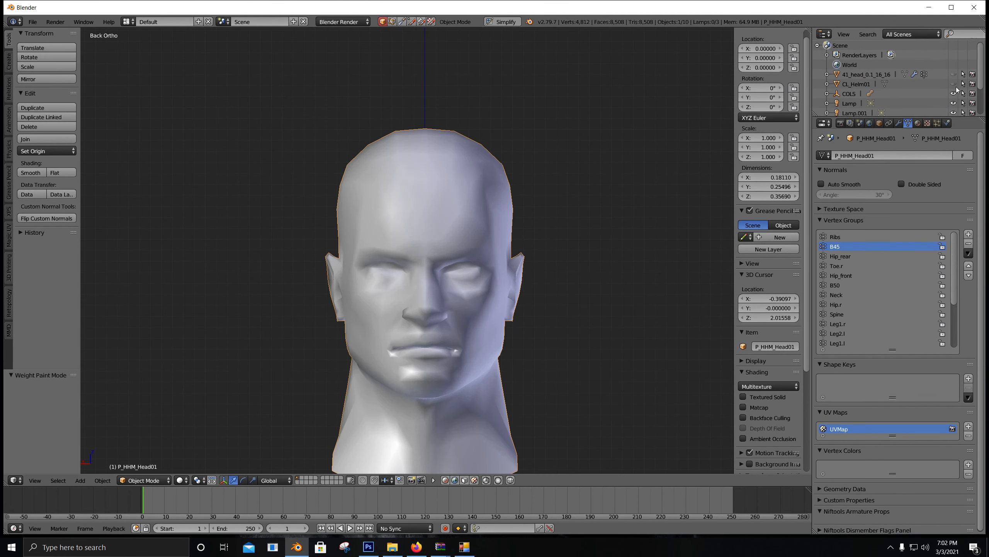
{"action": "left_click", "coordinate": [952, 75]}
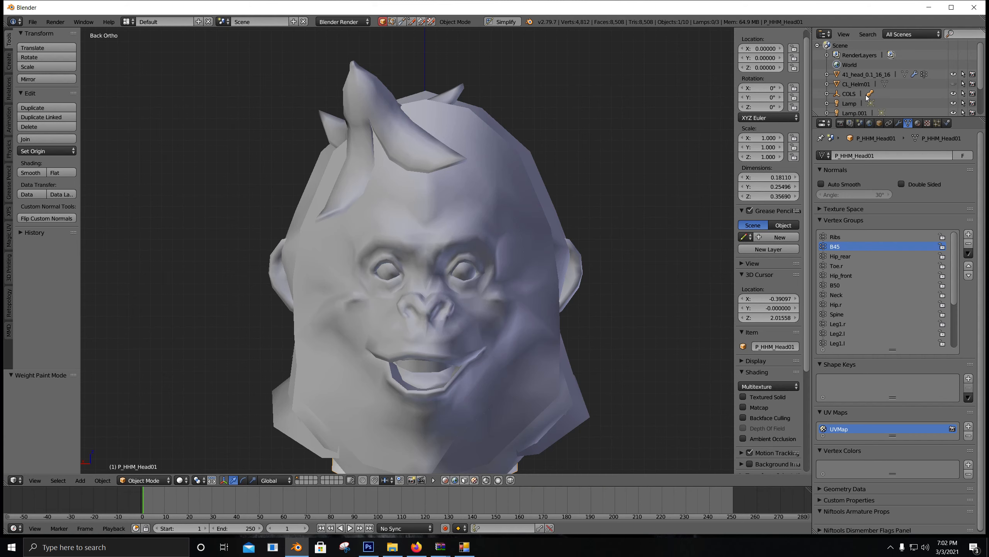
Step: Copy the name of the P_HHM_CL_Helm01 reference hat and delete that object from the scene
{"action": "scroll", "coordinate": [907, 99], "scroll_direction": "down", "scroll_amount": 2}
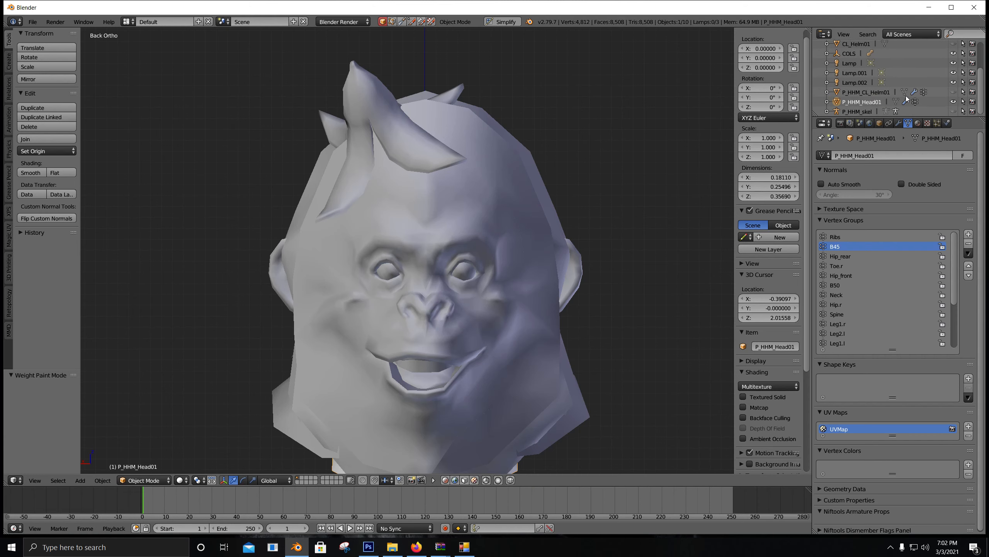
{"action": "left_click", "coordinate": [879, 94]}
{"action": "double_click", "coordinate": [870, 92]}
{"action": "key", "text": "ctrl+c"}
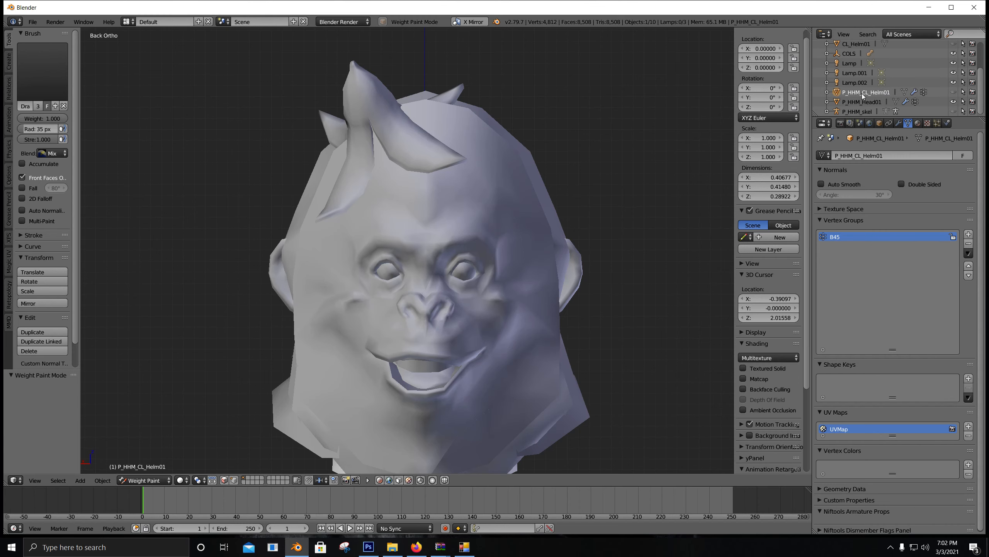
{"action": "right_click", "coordinate": [864, 96]}
{"action": "left_click", "coordinate": [849, 95]}
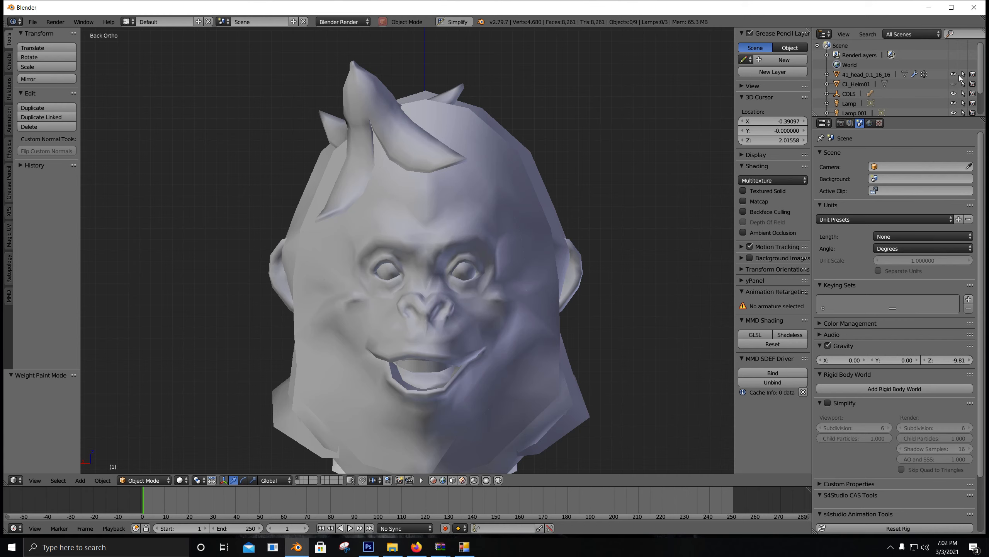
Step: Toggle the chimp head's visibility to identify it and rename the object P_HHM_CL_Helm01
{"action": "left_click", "coordinate": [954, 75]}
{"action": "left_click", "coordinate": [954, 75]}
{"action": "double_click", "coordinate": [877, 74]}
{"action": "key", "text": "ctrl+v"}
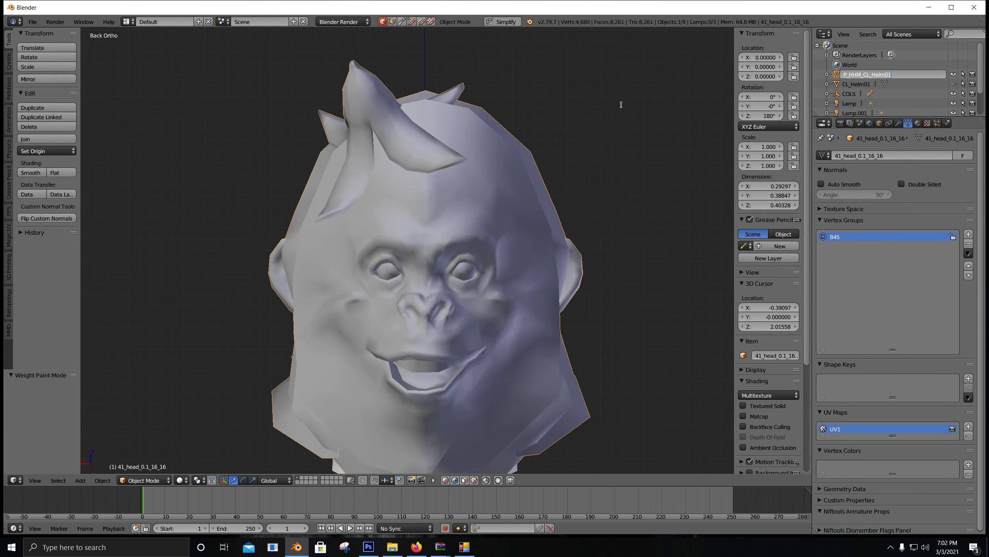
{"action": "left_click", "coordinate": [619, 103]}
{"action": "scroll", "coordinate": [873, 85], "scroll_direction": "down", "scroll_amount": 2}
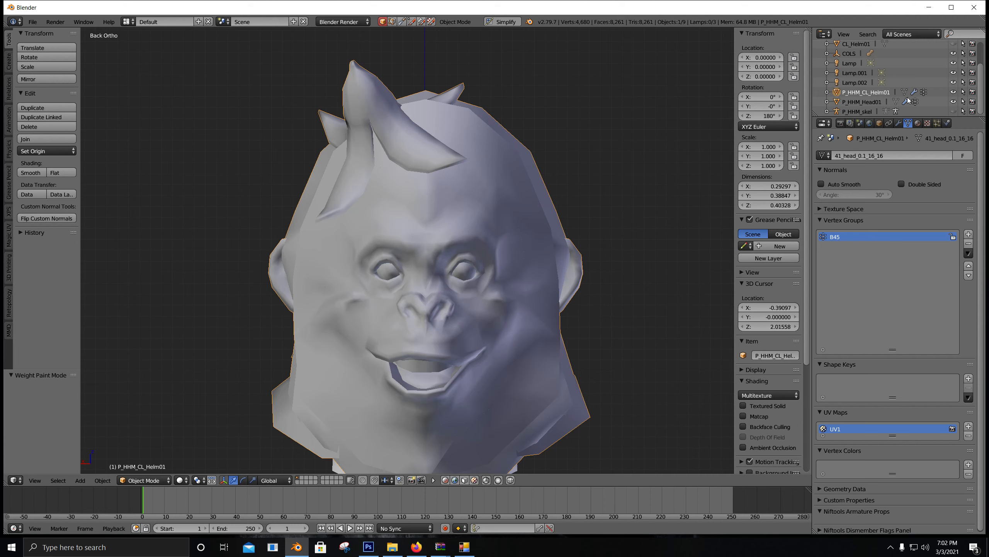
Step: Hide the chimp helmet to identify the P_HHM_Head01 reference head, delete that head, and show the helmet again
{"action": "left_click", "coordinate": [866, 102]}
{"action": "left_click", "coordinate": [954, 92]}
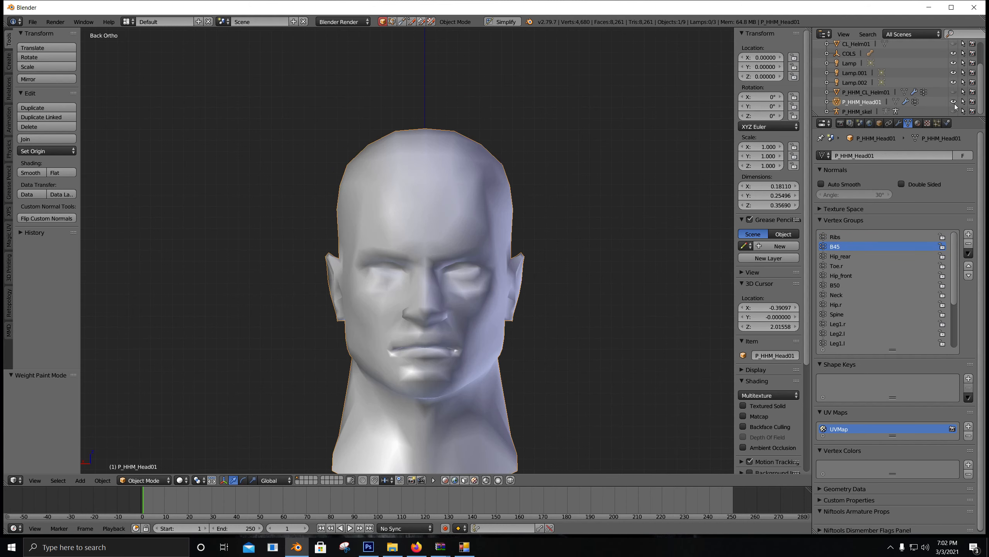
{"action": "right_click", "coordinate": [865, 101]}
{"action": "left_click", "coordinate": [829, 111]}
{"action": "right_click", "coordinate": [857, 101]}
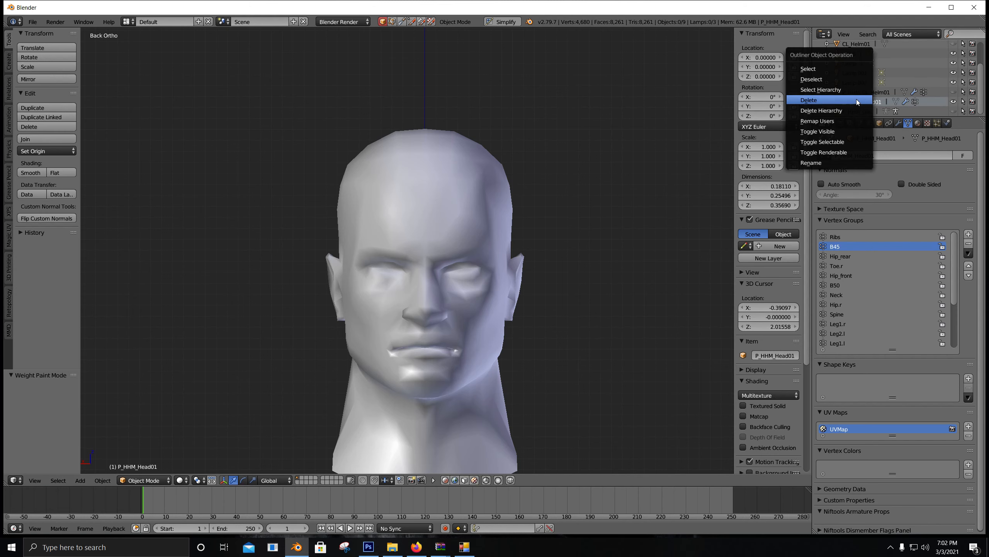
{"action": "left_click", "coordinate": [824, 100]}
{"action": "left_click", "coordinate": [953, 101]}
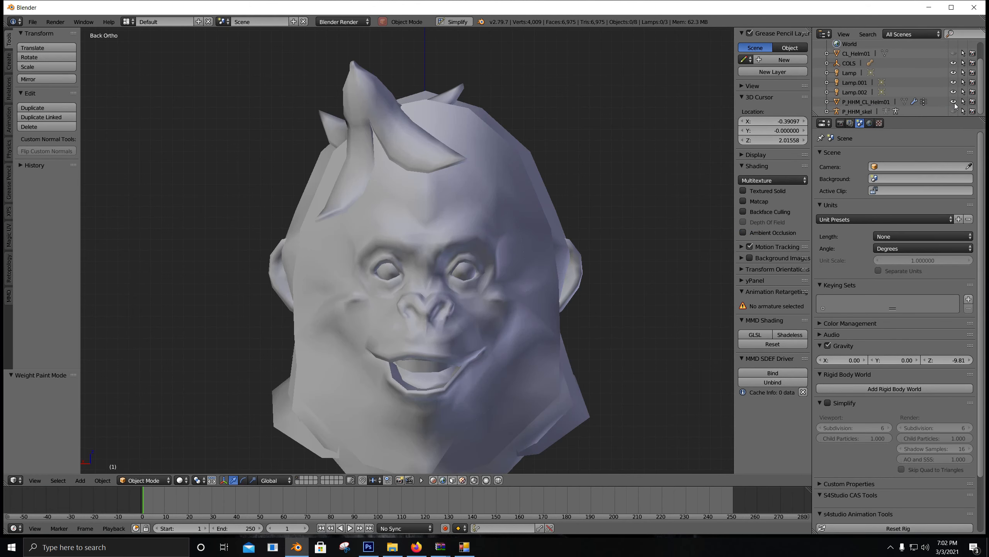
Step: Show the P_HHM_skel skeleton and review the armature modifier settings on P_HHM_CL_Helm01
{"action": "left_click", "coordinate": [954, 111]}
{"action": "scroll", "coordinate": [639, 117], "scroll_direction": "down", "scroll_amount": 4}
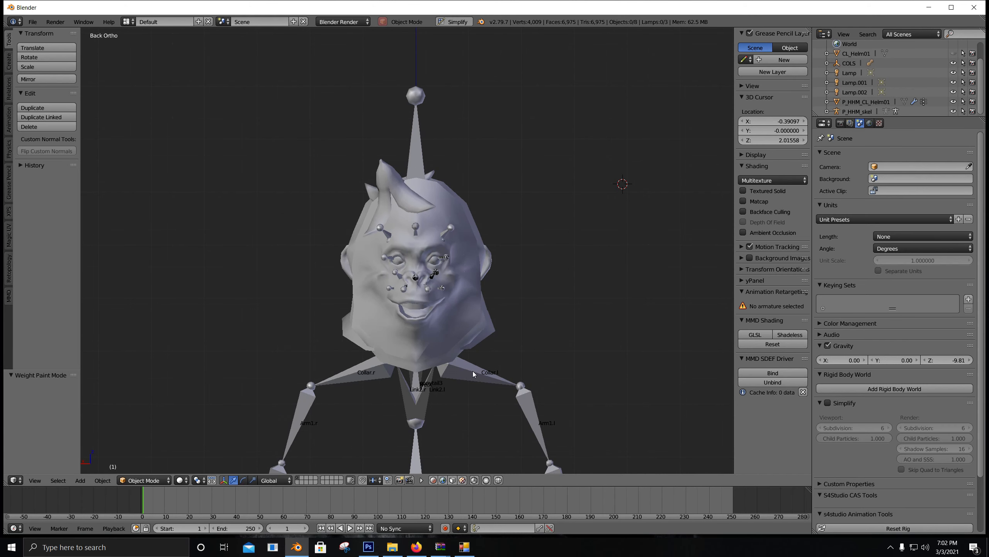
{"action": "left_click", "coordinate": [859, 111]}
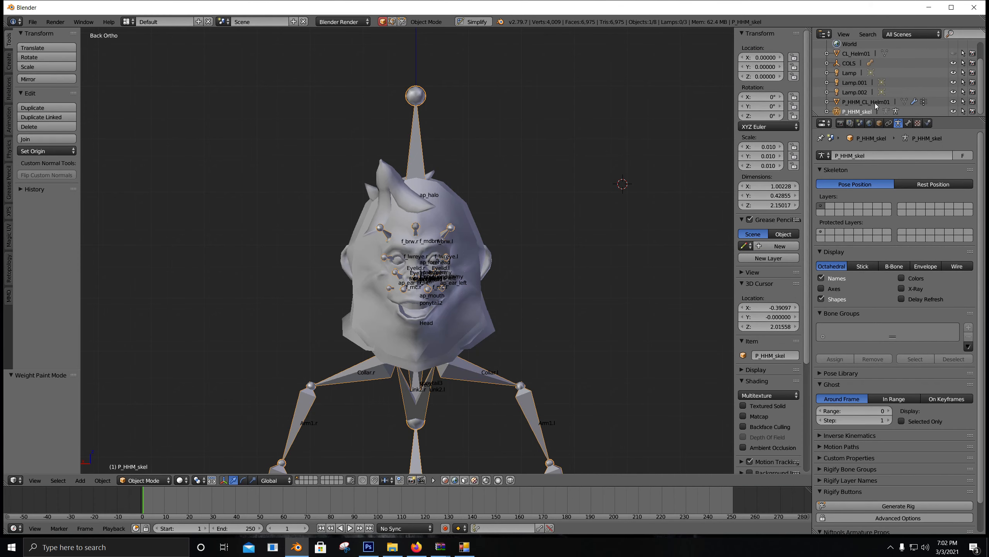
{"action": "left_click", "coordinate": [873, 102]}
{"action": "left_click", "coordinate": [898, 123]}
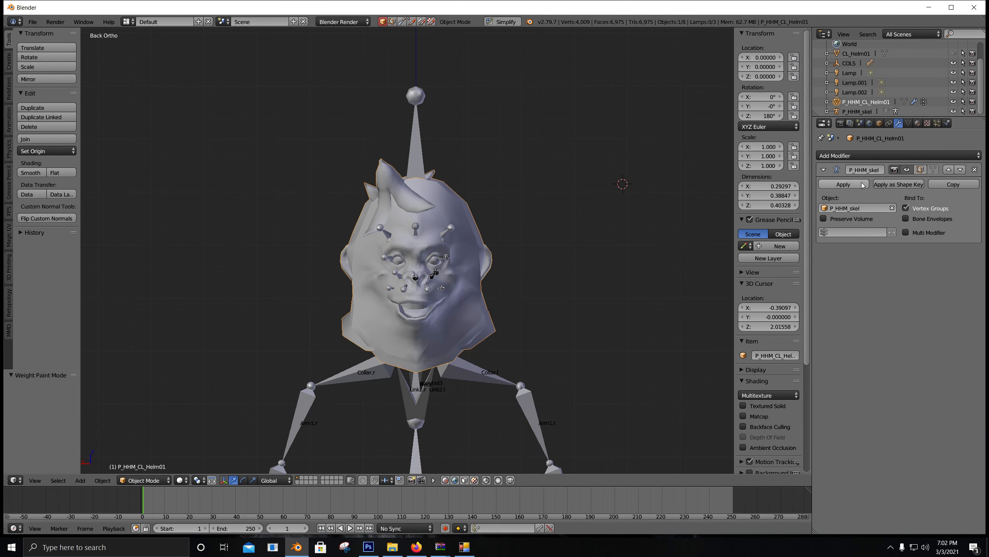
{"action": "left_click", "coordinate": [845, 215]}
{"action": "left_click", "coordinate": [577, 269]}
Step: Copy the helmet's object name and rename its mesh data P_HHM_CL_Helm01 to match
{"action": "left_click", "coordinate": [908, 124]}
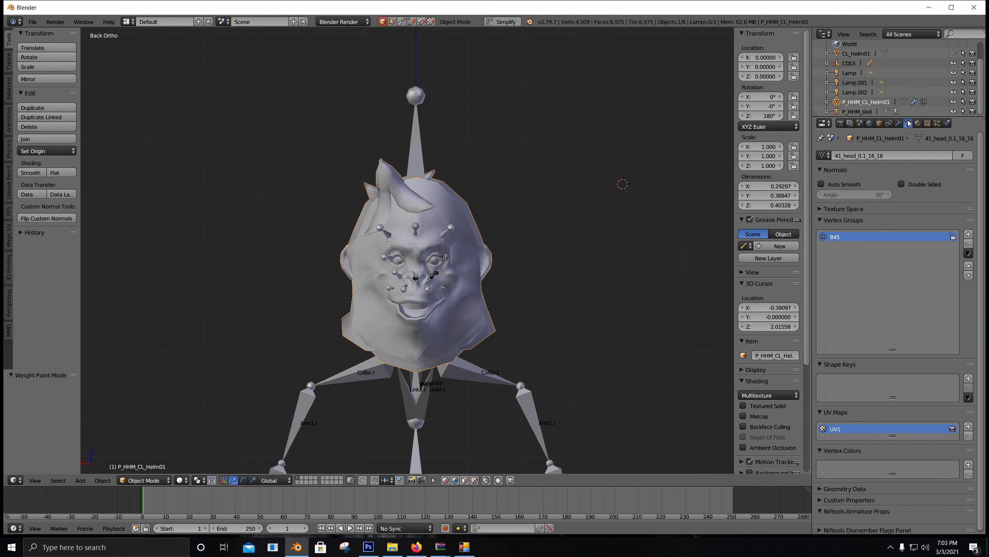
{"action": "double_click", "coordinate": [875, 102]}
{"action": "key", "text": "ctrl+c"}
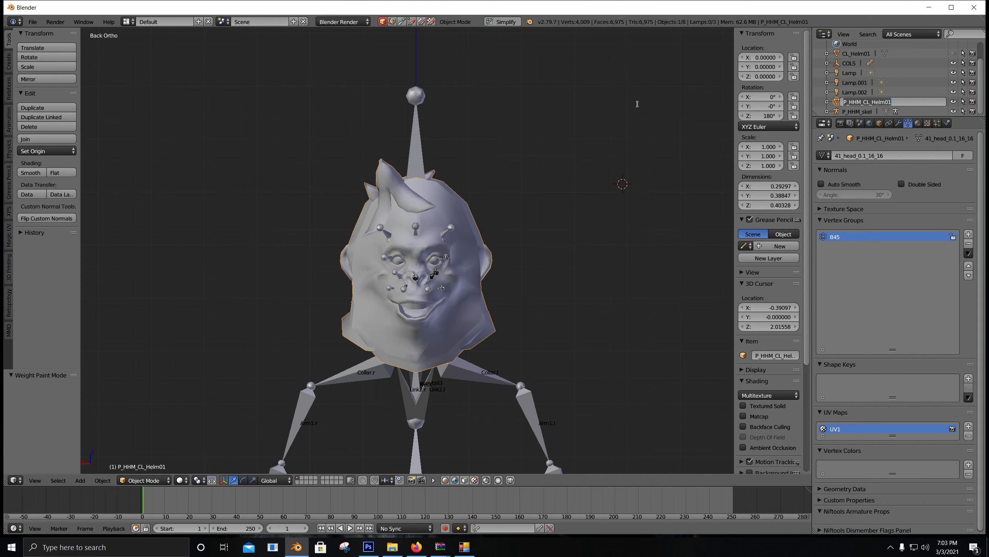
{"action": "key", "text": "Return"}
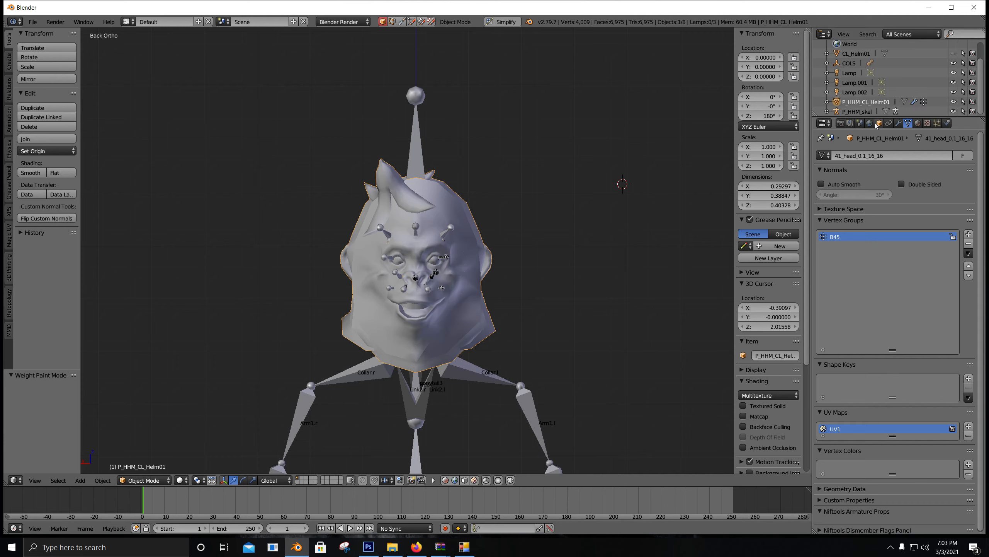
{"action": "key", "text": "ctrl+v"}
{"action": "key", "text": "ctrl+v"}
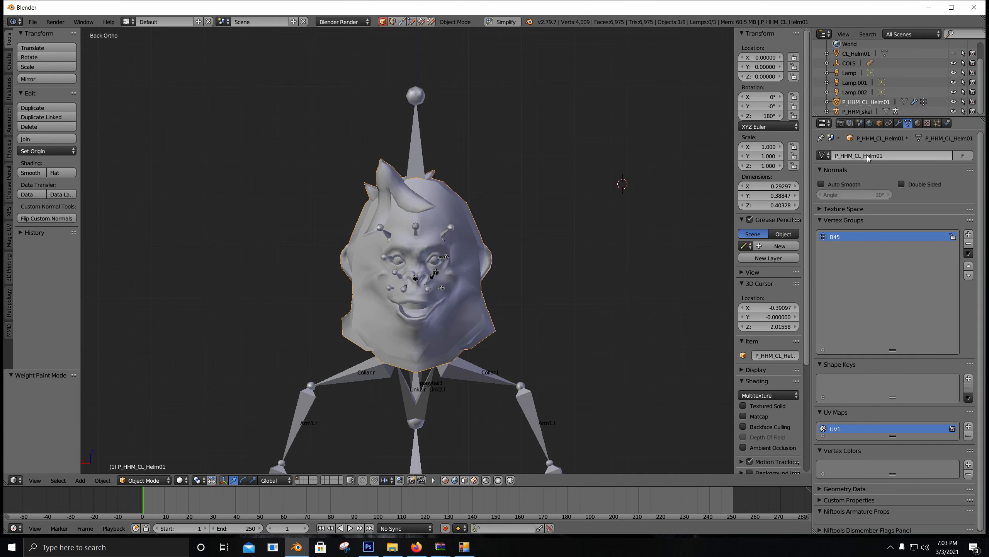
{"action": "key", "text": "ctrl+z"}
{"action": "key", "text": "ctrl+v"}
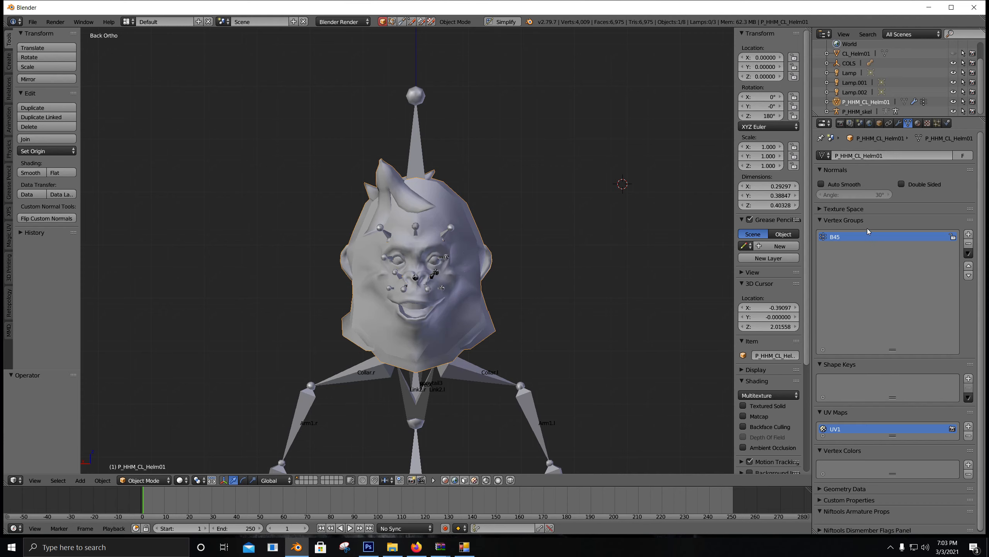
Step: Inspect the helmet's B45 weights in Weight Paint mode and return to Object Mode
{"action": "left_click", "coordinate": [145, 480]}
{"action": "left_click", "coordinate": [168, 428]}
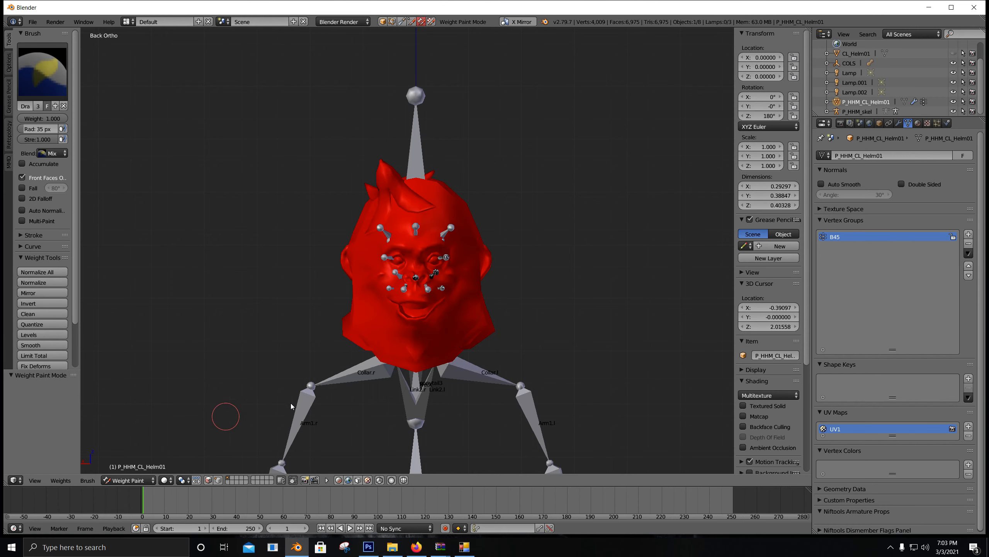
{"action": "left_click", "coordinate": [145, 480]}
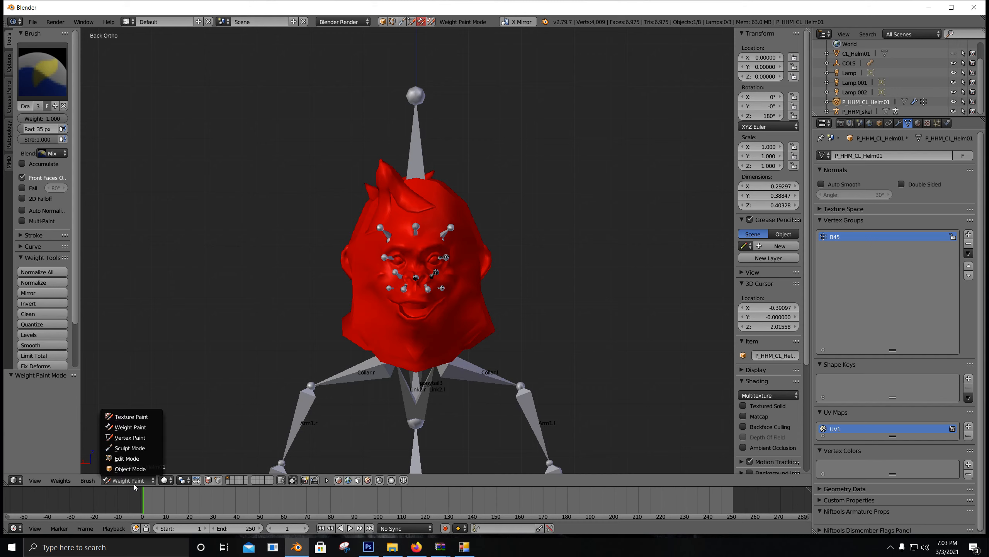
{"action": "left_click", "coordinate": [150, 469]}
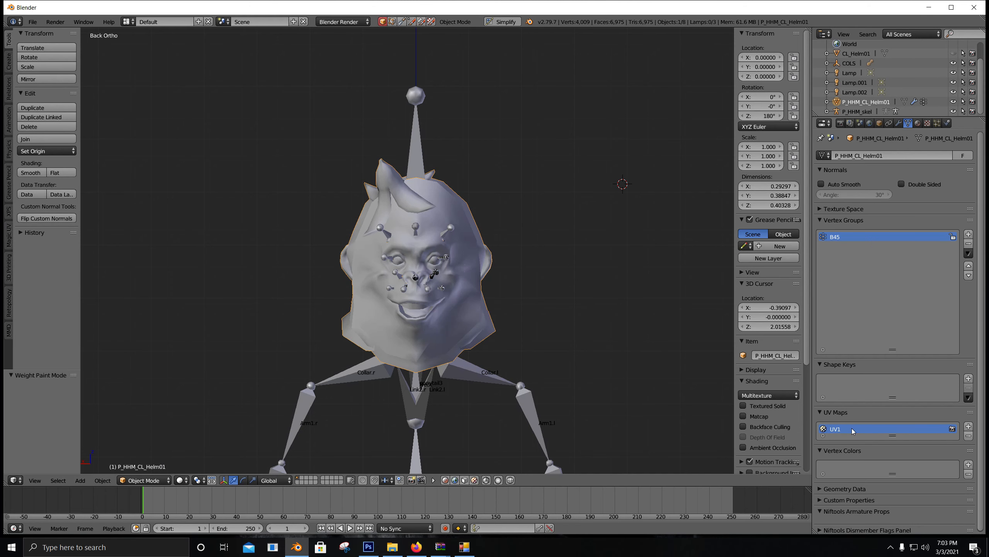
Step: Copy the helmet's object name and rename its 41_head_0.1_16_16 material P_HHM_CL_Helm01
{"action": "left_click", "coordinate": [919, 123]}
{"action": "double_click", "coordinate": [872, 102]}
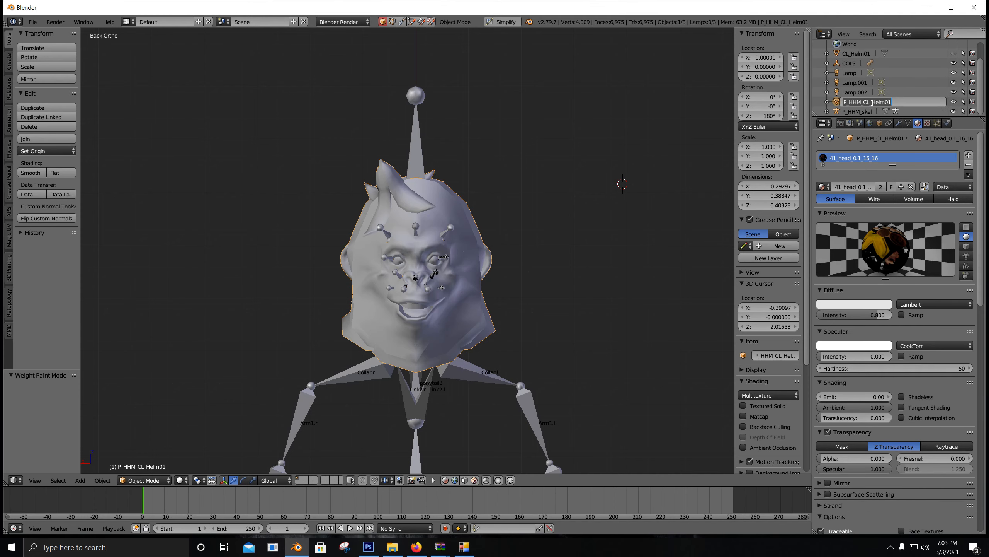
{"action": "key", "text": "ctrl+c"}
{"action": "key", "text": "Return"}
{"action": "key", "text": "ctrl+v"}
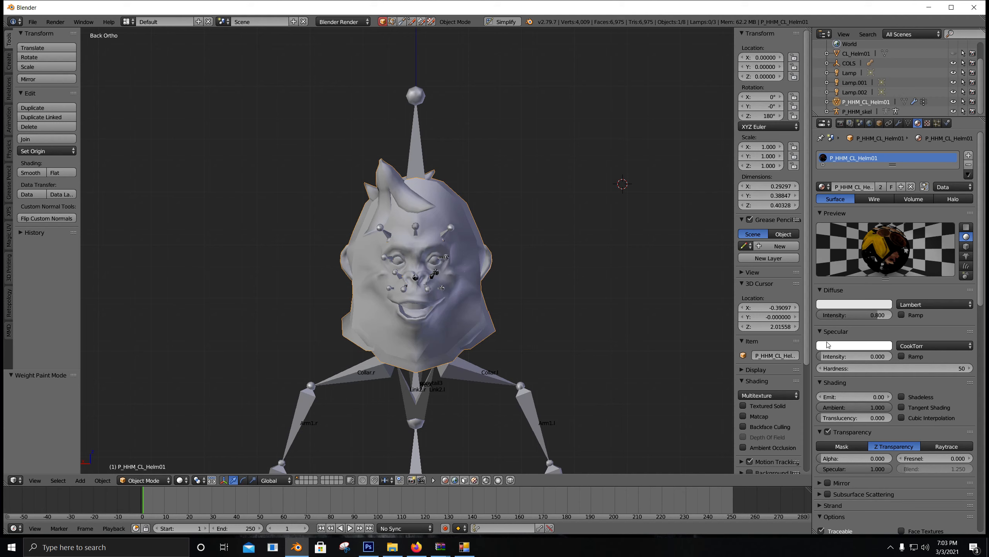
Step: Set the helmet material's specular colour to 0.8 for red, green and blue
{"action": "left_click", "coordinate": [855, 345]}
{"action": "left_click", "coordinate": [855, 313]}
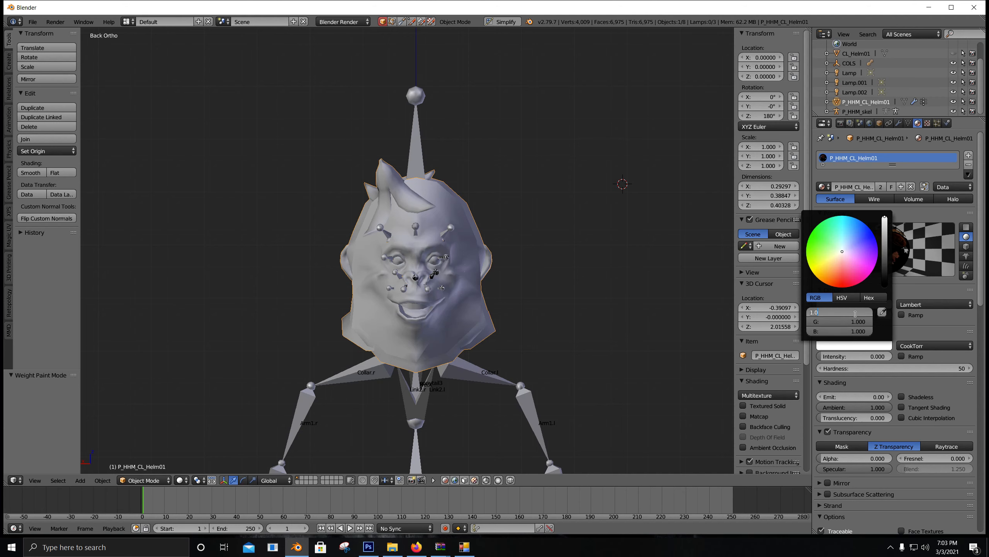
{"action": "type", "text": "0.8"}
{"action": "key", "text": "Tab"}
{"action": "type", "text": "0.8"}
{"action": "key", "text": "Tab"}
{"action": "type", "text": "0.8"}
{"action": "key", "text": "Return"}
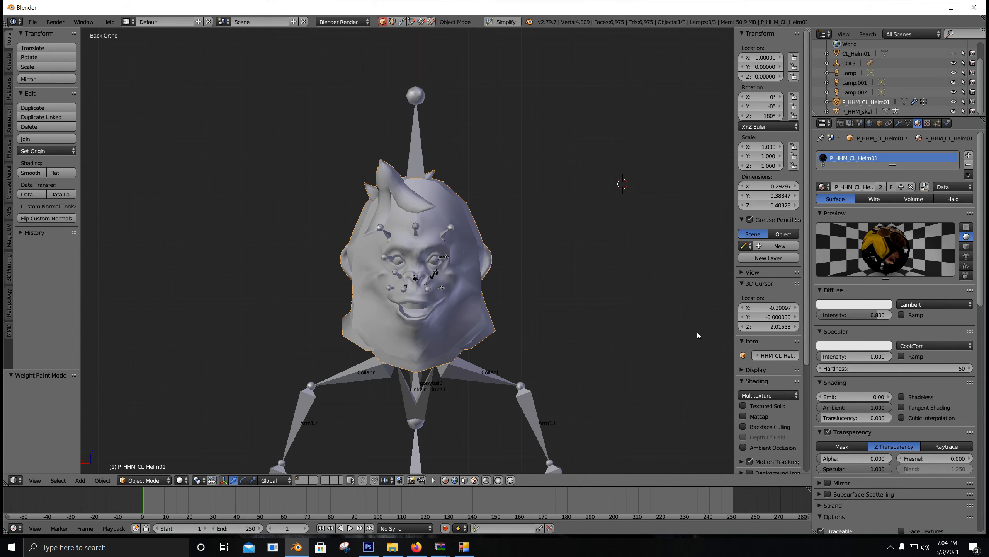
Step: Set the helmet material's specular intensity to 0.8 and hardness to 100, and view the shinier helmet up close
{"action": "left_click", "coordinate": [853, 357]}
{"action": "type", "text": "0.8"}
{"action": "key", "text": "Tab"}
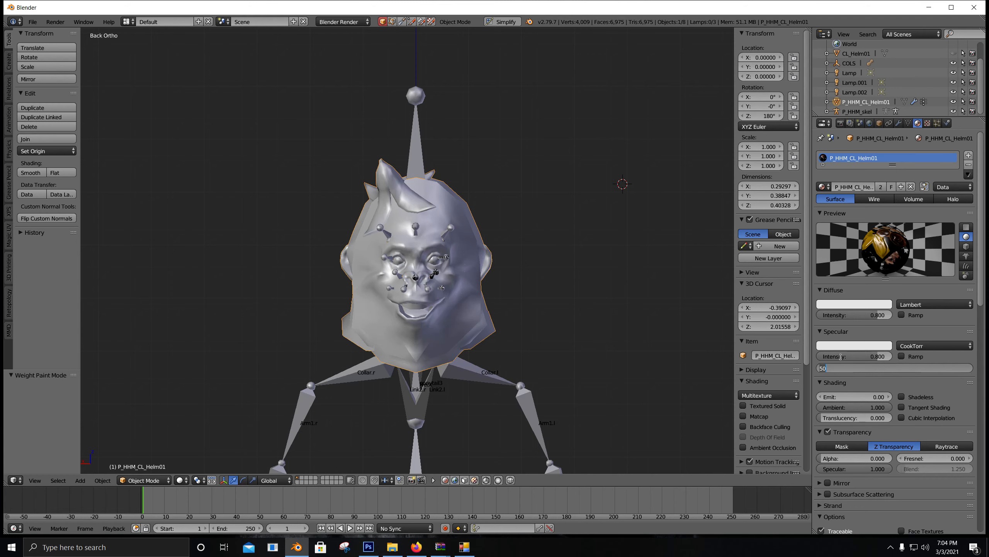
{"action": "type", "text": "100"}
{"action": "key", "text": "Return"}
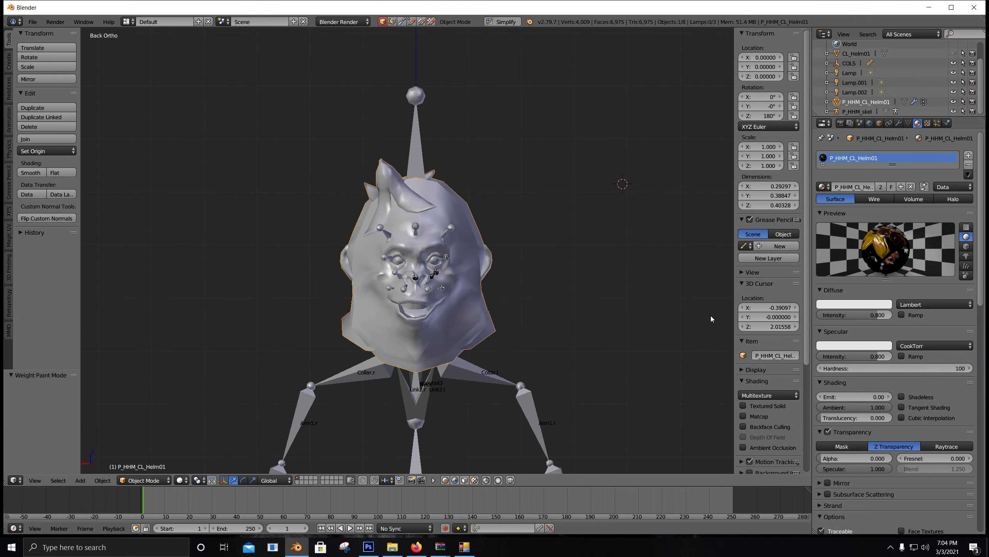
{"action": "left_click", "coordinate": [611, 322]}
{"action": "scroll", "coordinate": [523, 295], "scroll_direction": "up", "scroll_amount": 3}
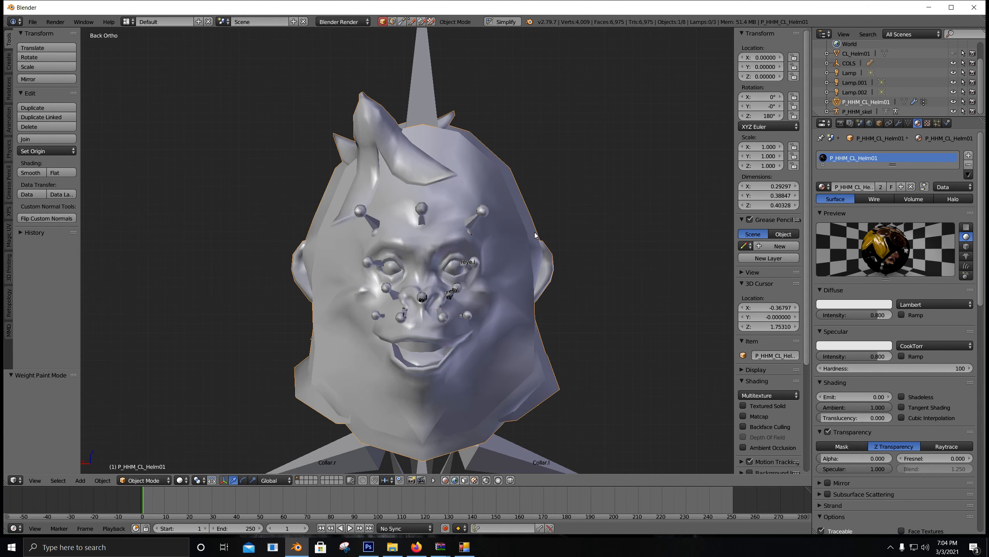
{"action": "scroll", "coordinate": [524, 237], "scroll_direction": "down", "scroll_amount": 1}
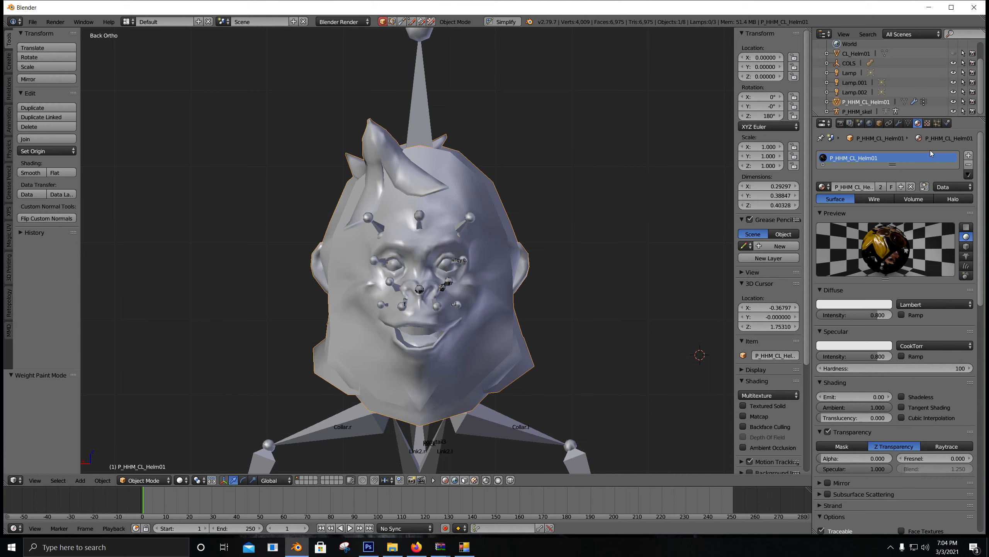
Step: Examine the helmet material's 040223_JinM_col1_D.png and 040223_JinM_col1_N.png texture slots
{"action": "left_click", "coordinate": [926, 124]}
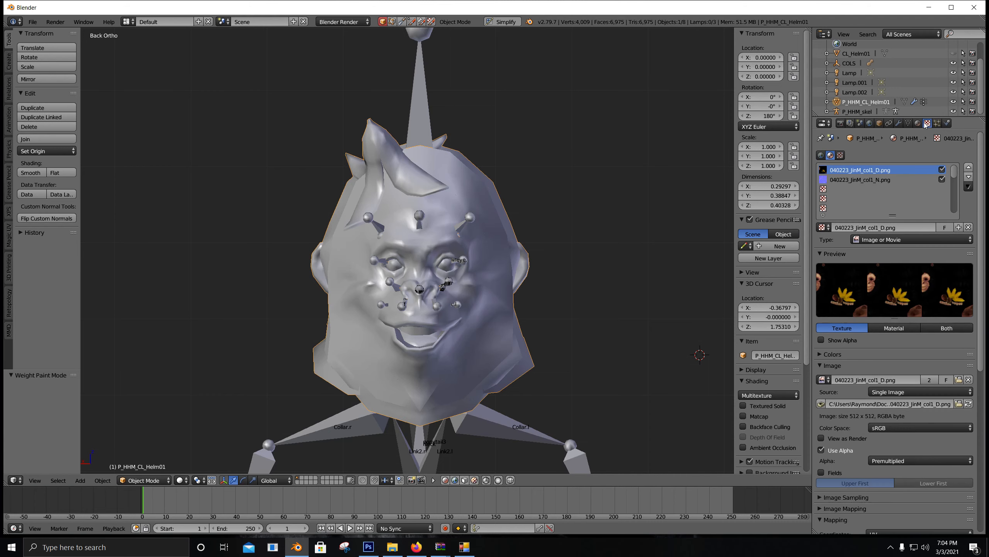
{"action": "left_click", "coordinate": [843, 180]}
{"action": "left_click", "coordinate": [894, 171]}
{"action": "left_click", "coordinate": [885, 180]}
Step: Switch to File Explorer, examine the diffuse, mask, normal and specular texture files in the monkey mask male folder, and return to Blender
{"action": "left_click", "coordinate": [391, 545]}
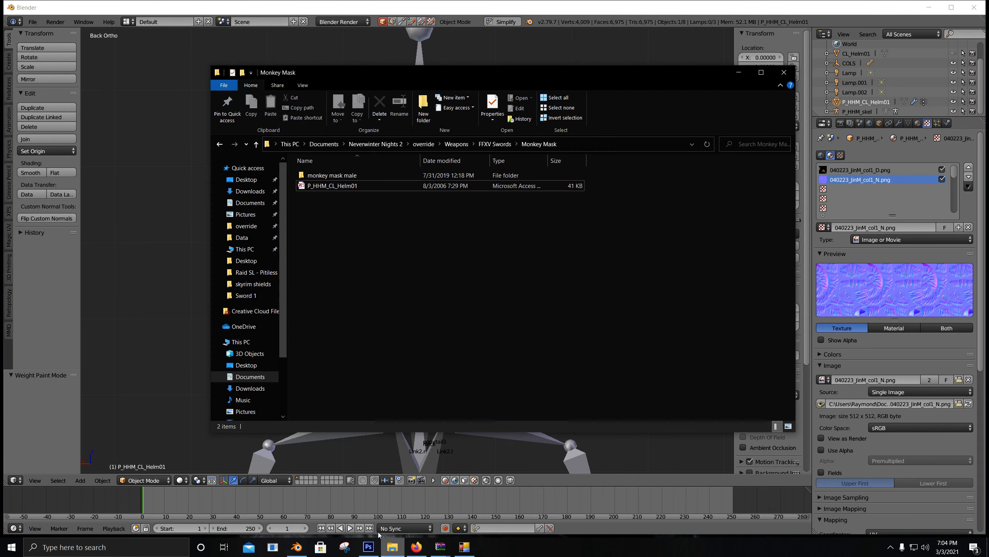
{"action": "double_click", "coordinate": [333, 175]}
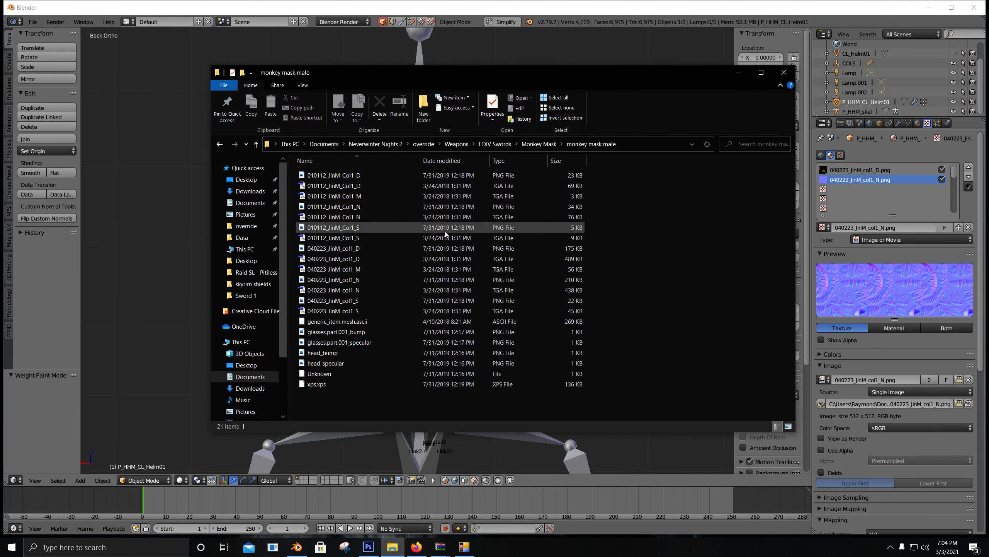
{"action": "left_click_drag", "start_coordinate": [596, 72], "coordinate": [508, 60]}
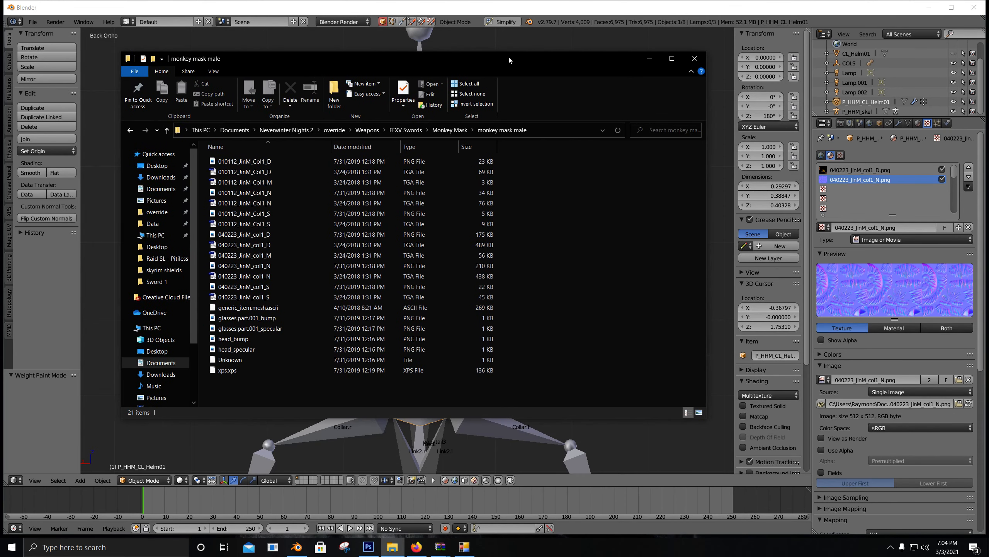
{"action": "left_click", "coordinate": [269, 172]}
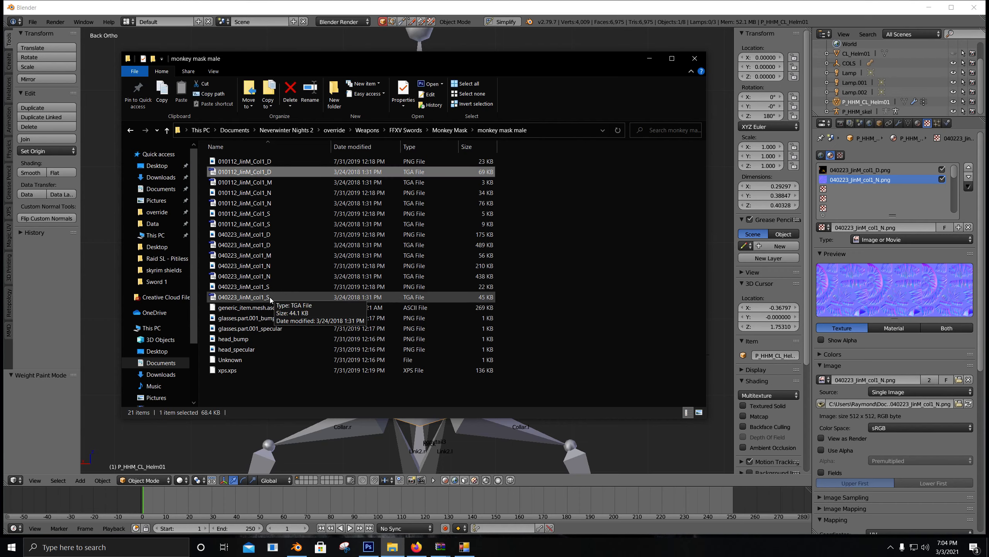
{"action": "left_click", "coordinate": [331, 236]}
{"action": "left_click", "coordinate": [283, 253]}
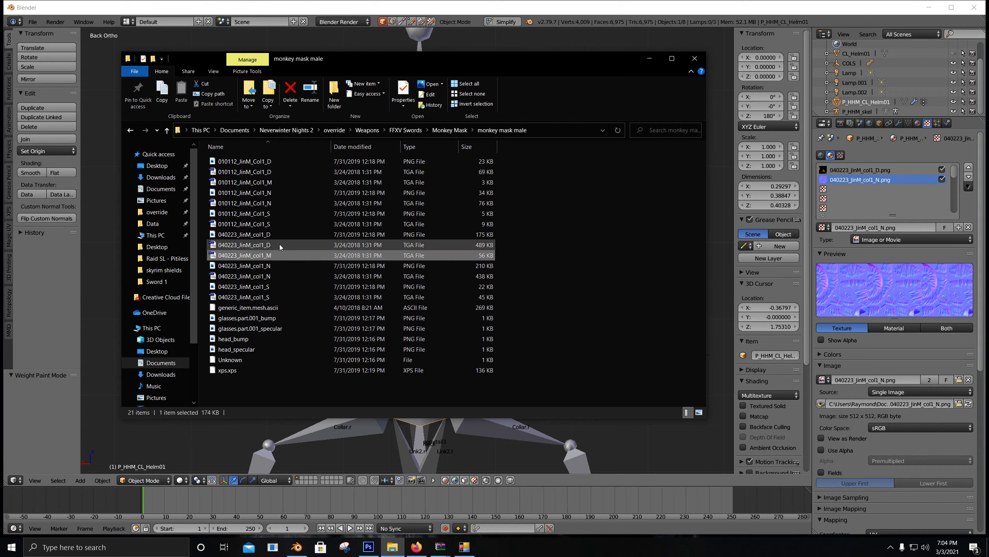
{"action": "left_click", "coordinate": [280, 245]}
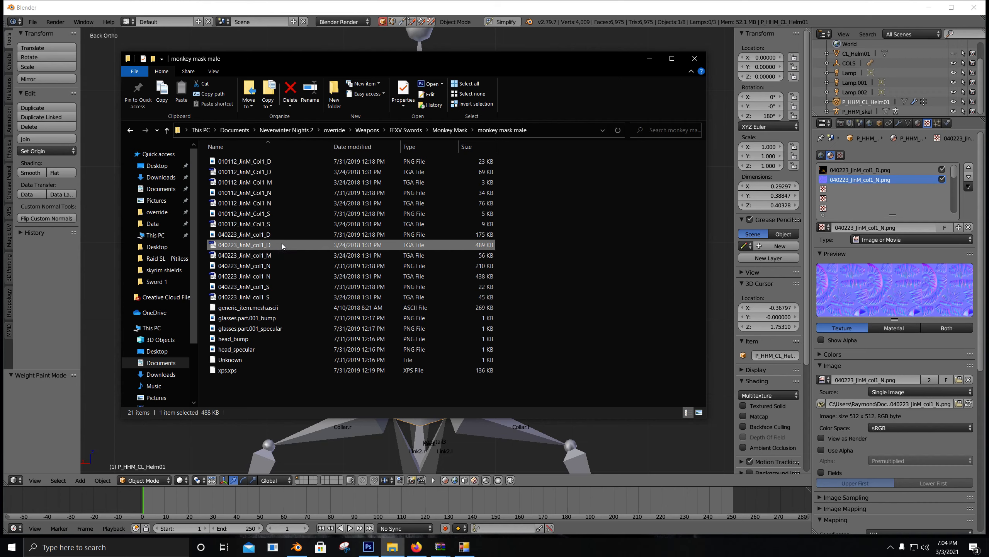
{"action": "left_click", "coordinate": [649, 58]}
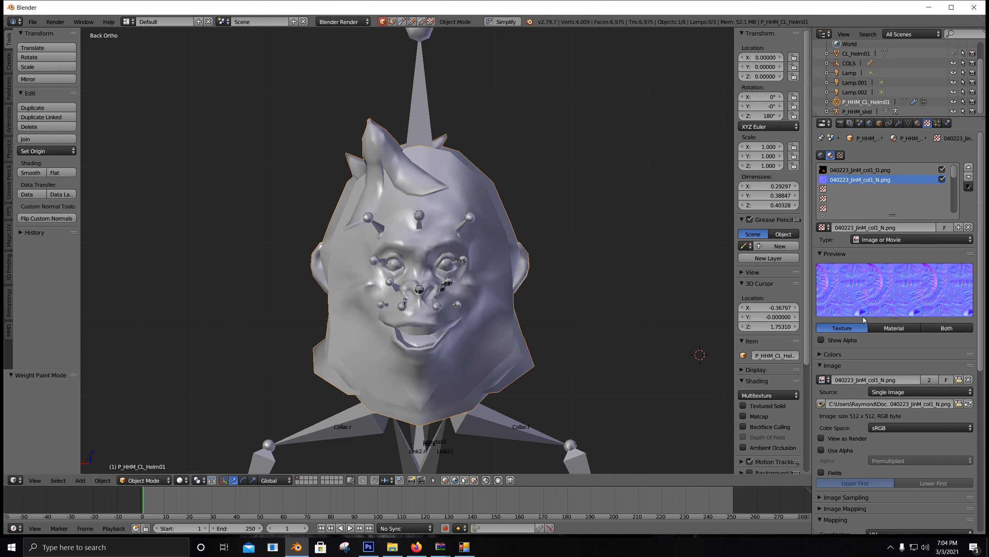
Step: Export the scene in NWN2 (.mdb) format to the Monkey Mask folder, overwriting P_HHM_CL_Helm01.MDB
{"action": "left_click", "coordinate": [918, 124]}
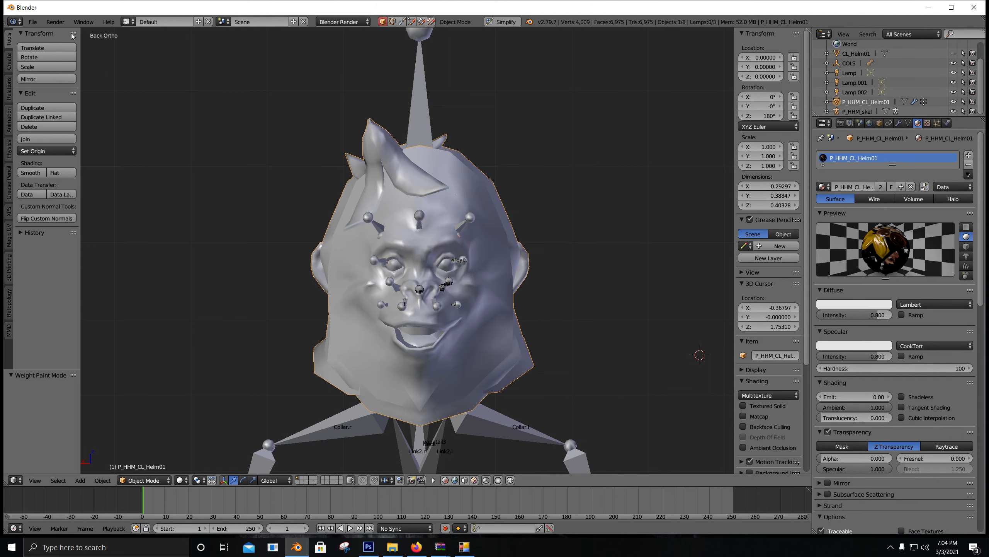
{"action": "left_click", "coordinate": [32, 22]}
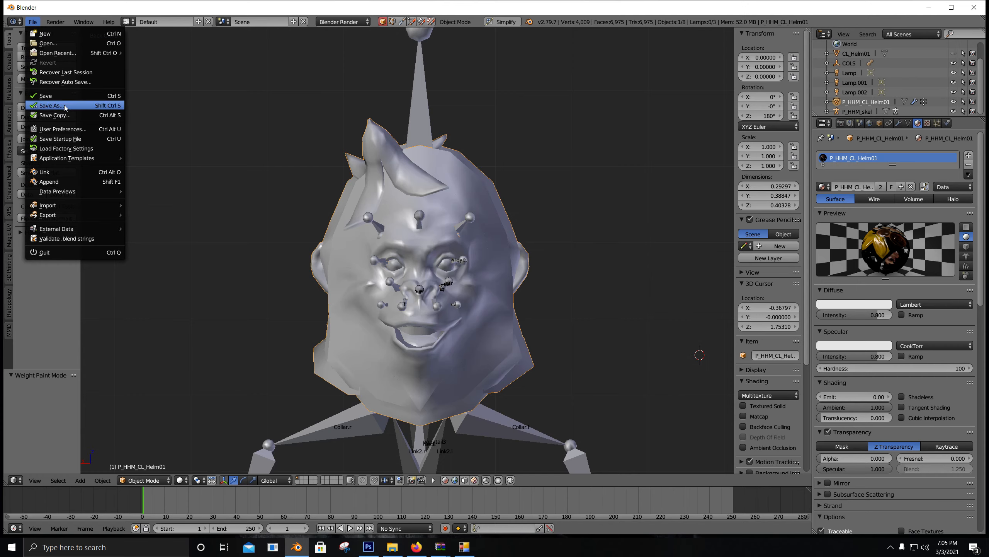
{"action": "mouse_move", "coordinate": [107, 216]}
{"action": "left_click", "coordinate": [199, 311]}
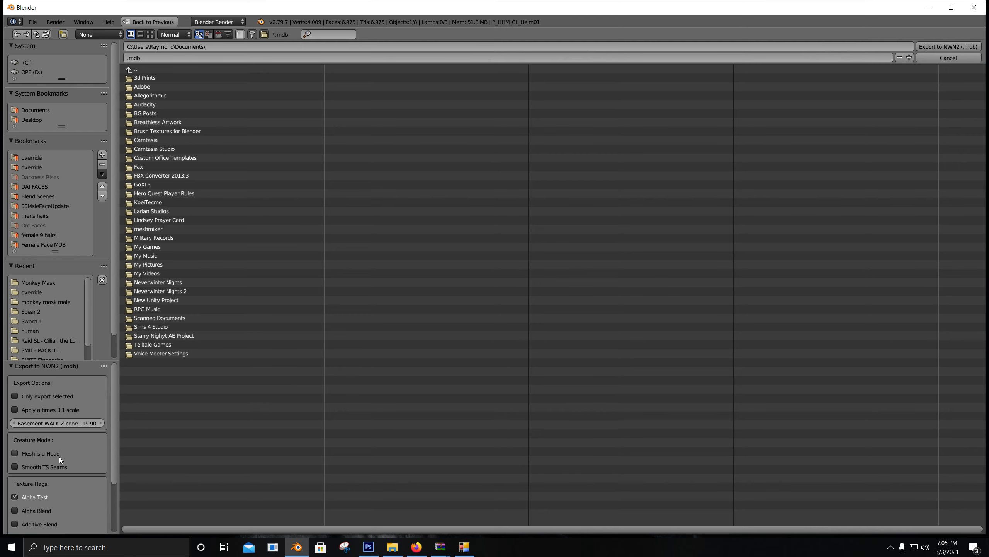
{"action": "middle_click_drag", "start_coordinate": [60, 457], "coordinate": [42, 408]}
{"action": "scroll", "coordinate": [56, 449], "scroll_direction": "up", "scroll_amount": 3}
{"action": "left_click", "coordinate": [38, 283]}
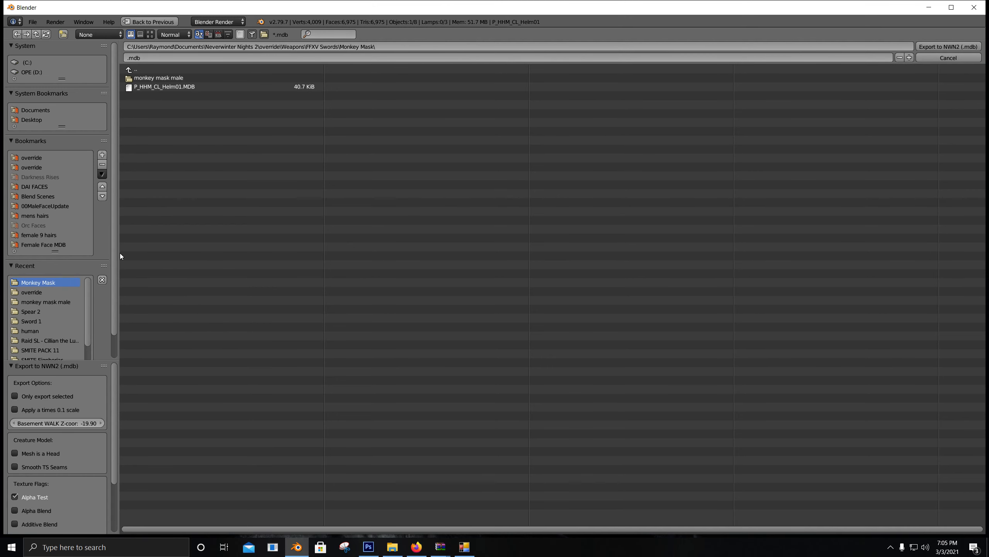
{"action": "left_click", "coordinate": [193, 85]}
{"action": "double_click", "coordinate": [224, 90]}
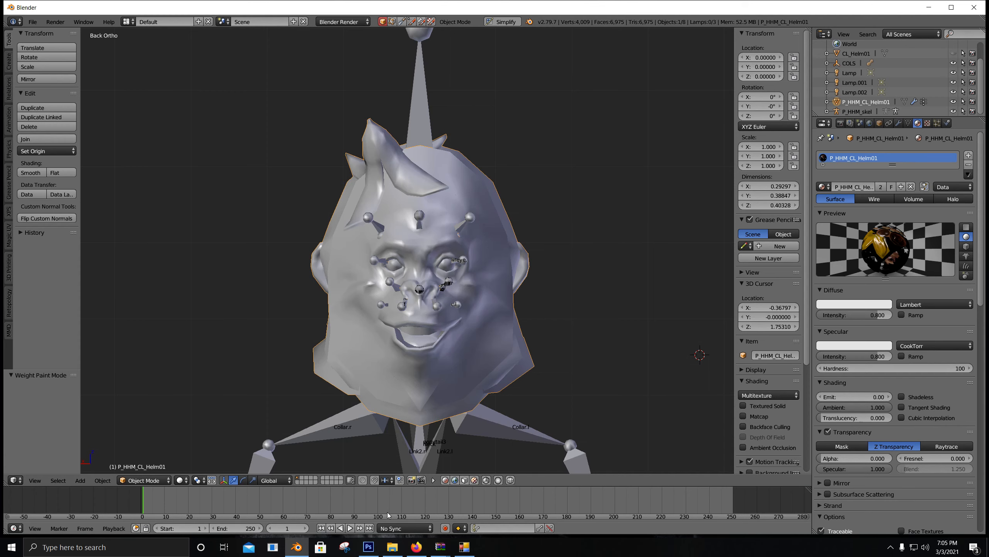
Step: Switch to MDB Cloner and open P_HHM_CL_Helm01 from the FFXV Swords\Monkey Mask folder
{"action": "left_click", "coordinate": [465, 546]}
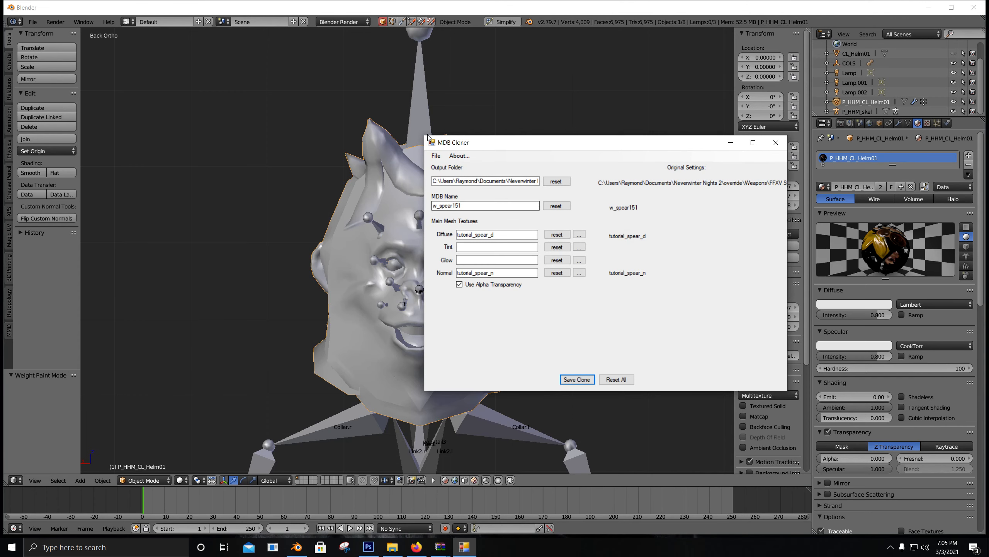
{"action": "left_click", "coordinate": [436, 156]}
{"action": "left_click", "coordinate": [448, 166]}
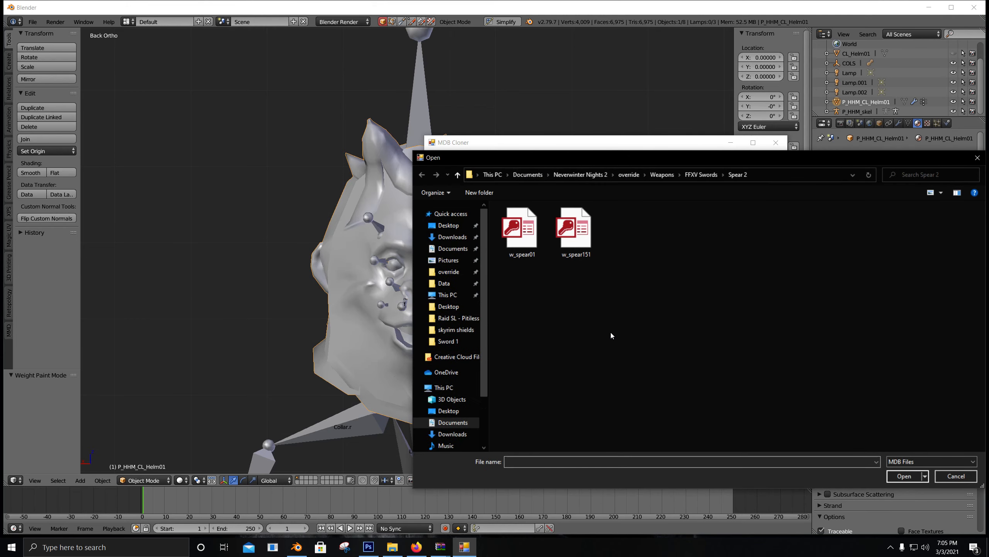
{"action": "left_click", "coordinate": [701, 175]}
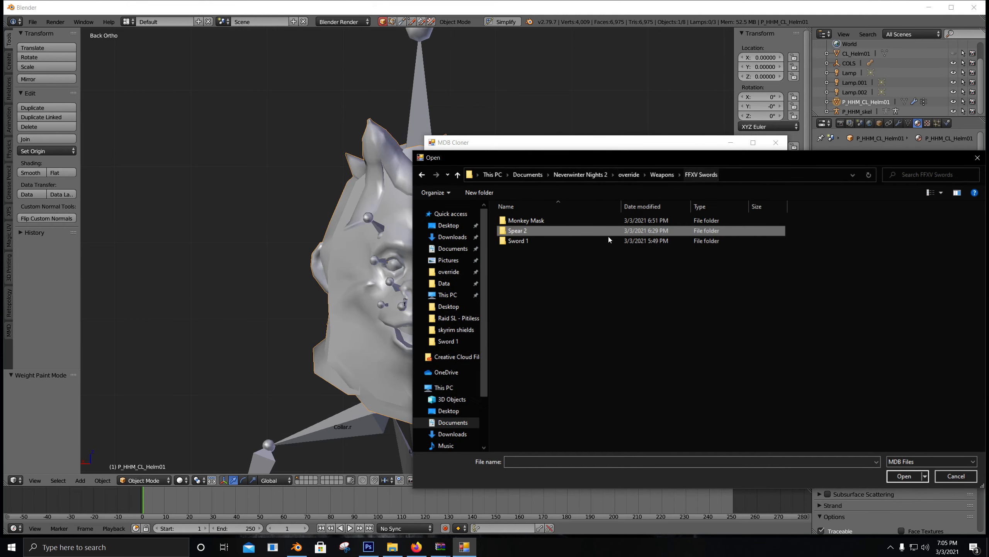
{"action": "double_click", "coordinate": [531, 219]}
{"action": "double_click", "coordinate": [564, 231]}
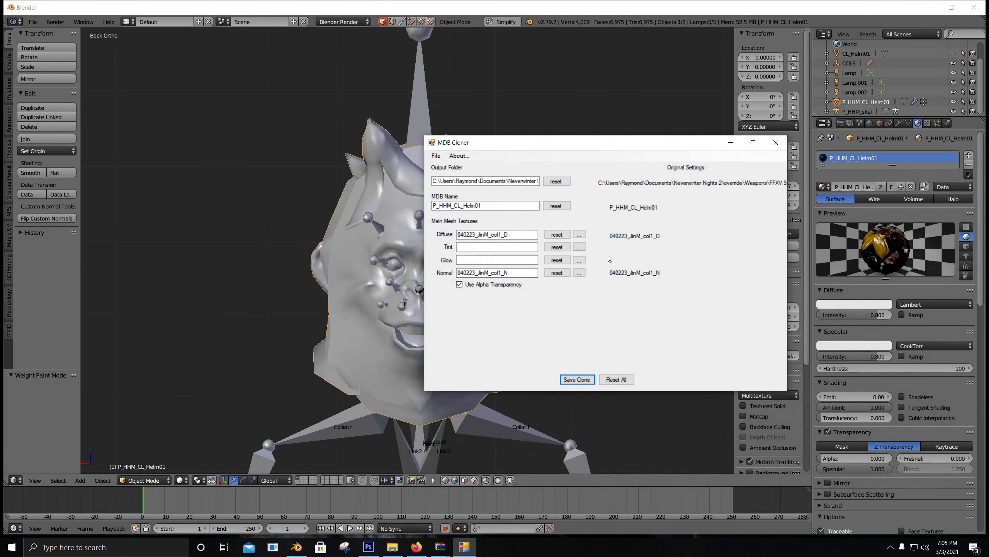
Step: Compare MDB Cloner's diffuse and normal texture names with the helmet's texture slots in Blender, and copy the diffuse name
{"action": "left_click", "coordinate": [524, 235]}
{"action": "left_click", "coordinate": [927, 123]}
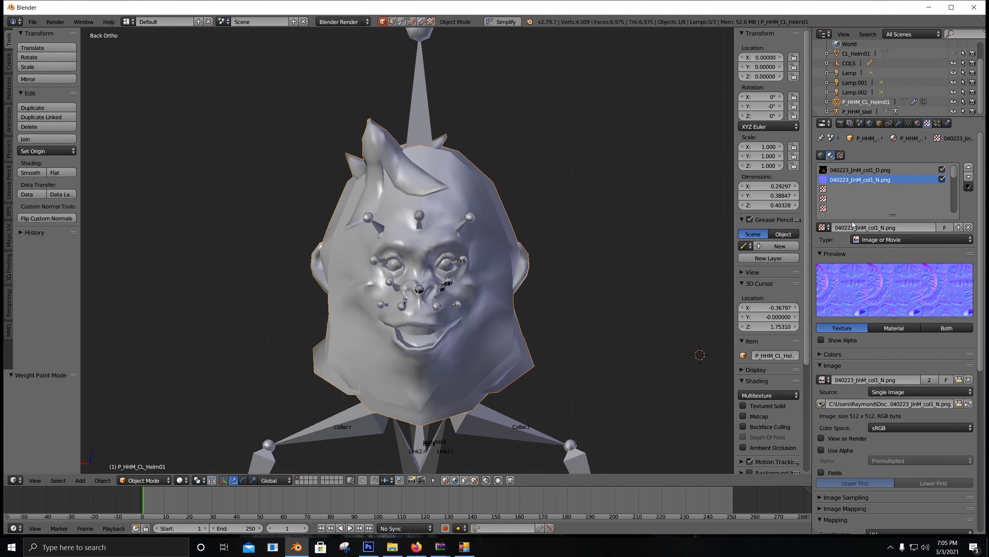
{"action": "left_click", "coordinate": [464, 546]}
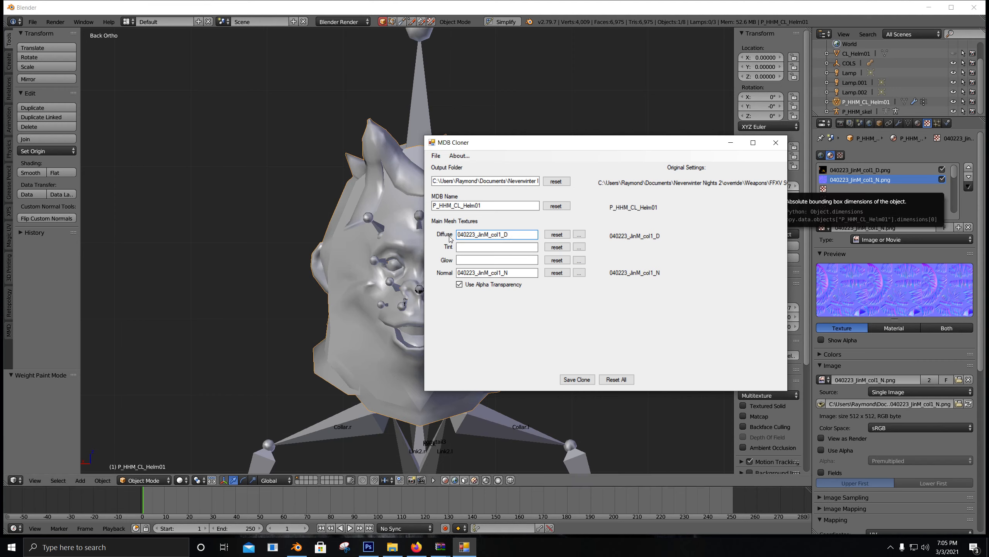
{"action": "double_click", "coordinate": [467, 233]}
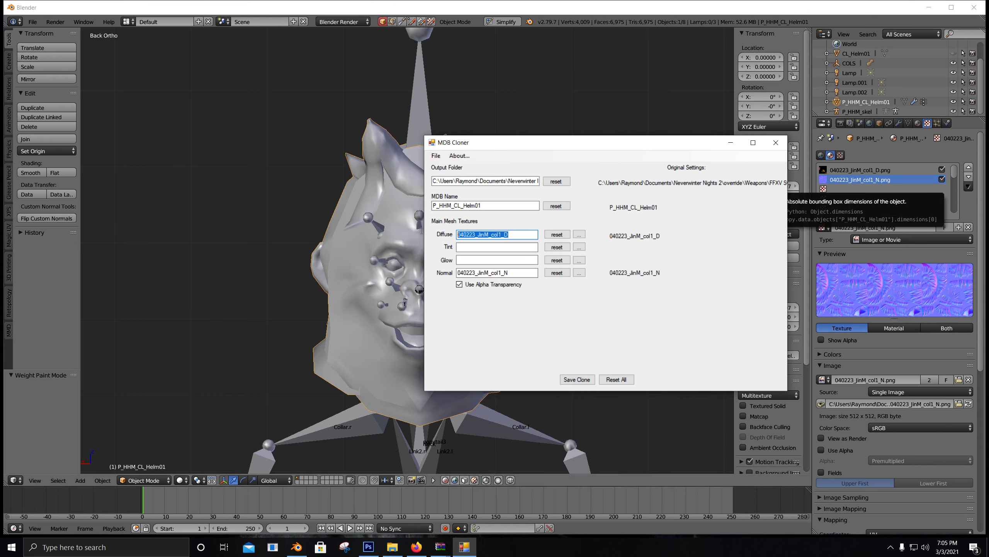
{"action": "right_click", "coordinate": [479, 236]}
{"action": "left_click", "coordinate": [502, 264]}
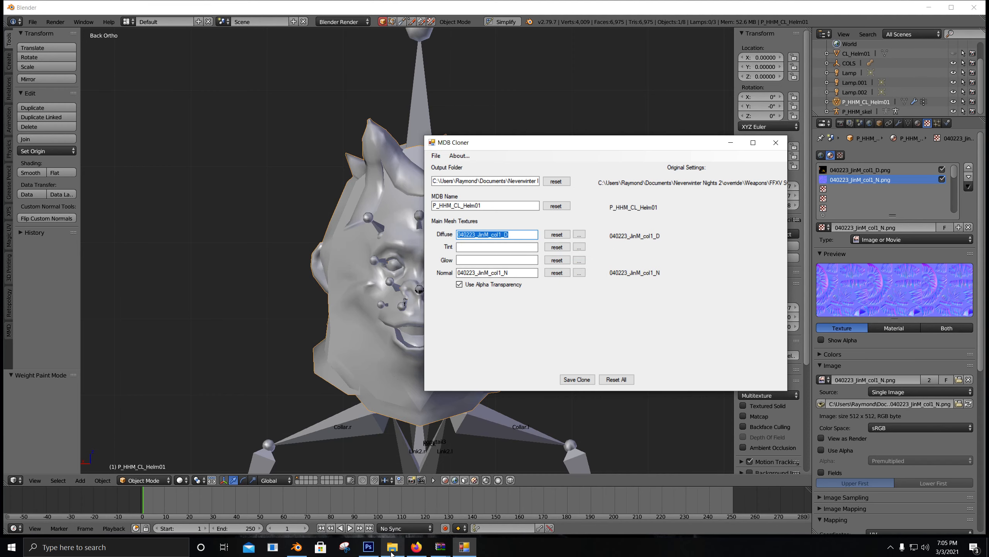
Step: Check the 040223_JinM_col1_N TGA file in the monkey mask male folder in File Explorer, and minimize the folder and MDB Cloner
{"action": "left_click", "coordinate": [391, 548]}
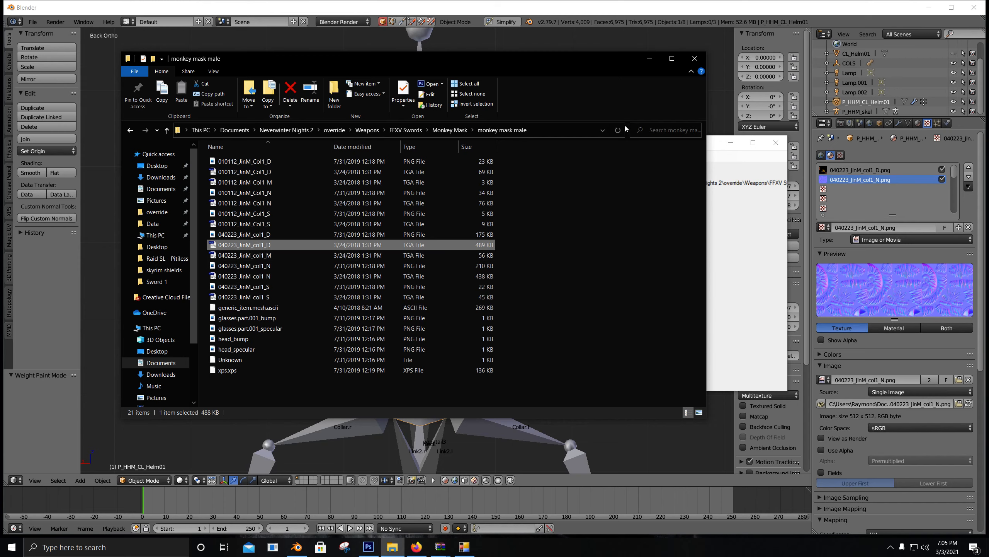
{"action": "left_click", "coordinate": [284, 276]}
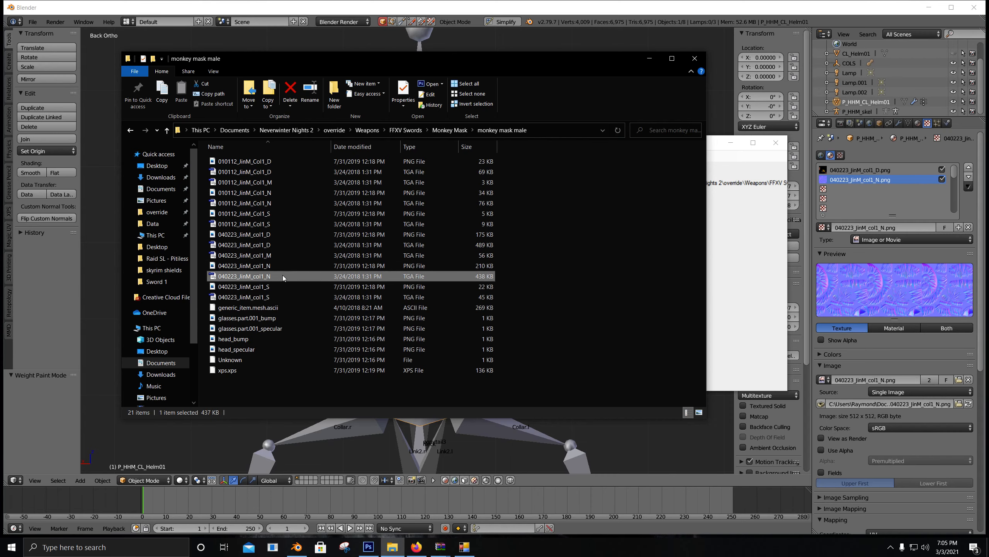
{"action": "left_click", "coordinate": [650, 59]}
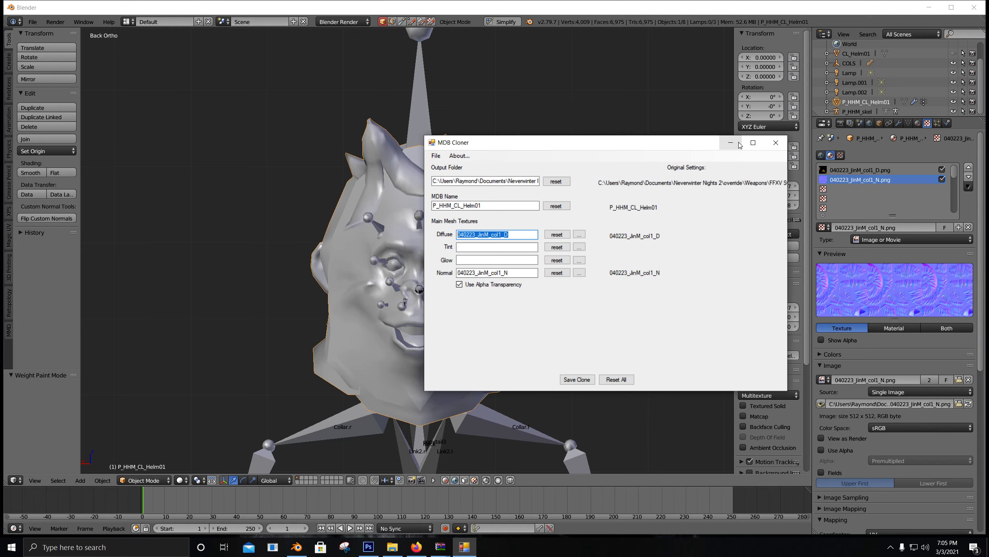
{"action": "left_click", "coordinate": [739, 143]}
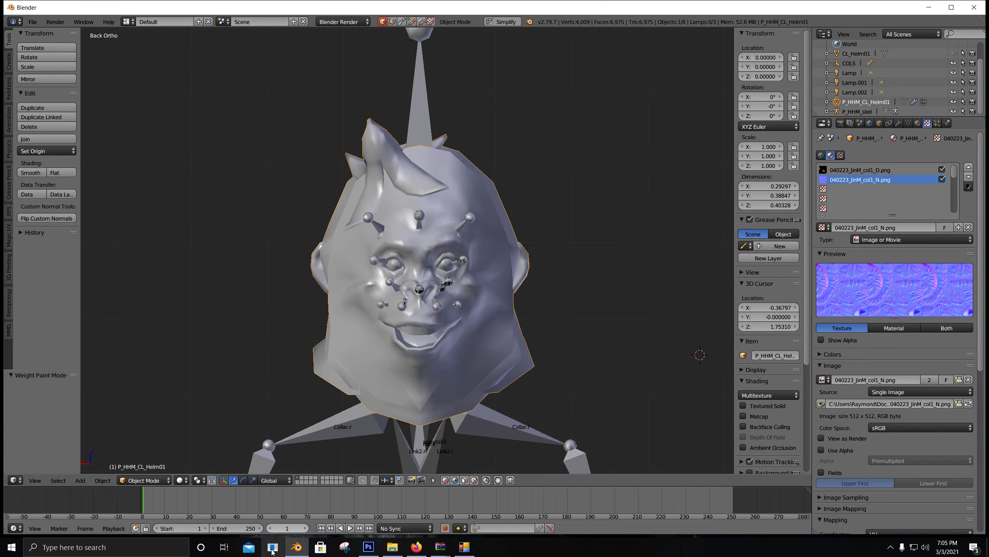
Step: Launch Neverwinter Nights 2, maximize its window, and start a new game with the 0100_UninvitedGuests module
{"action": "left_click", "coordinate": [273, 550]}
{"action": "left_click", "coordinate": [425, 343]}
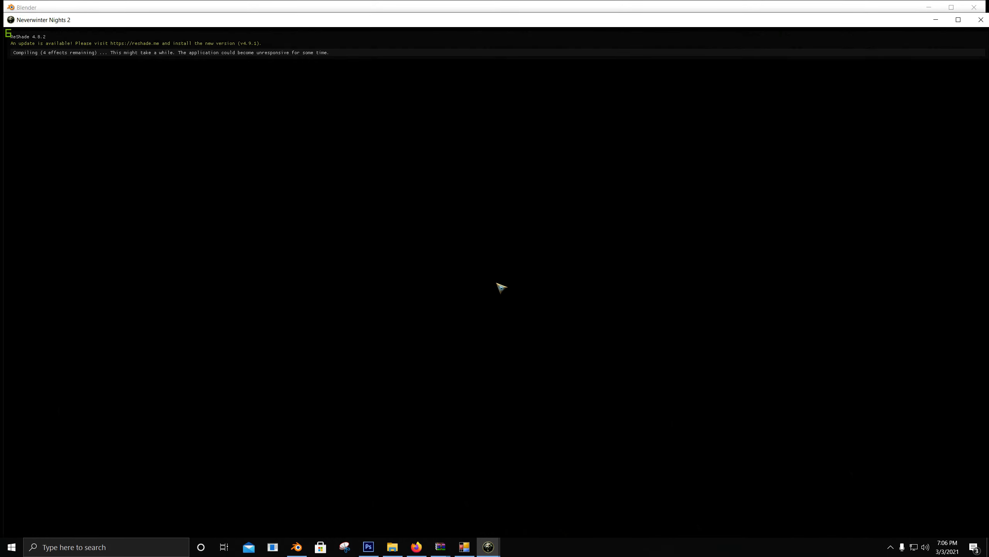
{"action": "mouse_move", "coordinate": [488, 18]}
{"action": "left_mouse_down"}
{"action": "mouse_move", "coordinate": [479, 73]}
{"action": "mouse_move", "coordinate": [487, 2]}
{"action": "left_mouse_up"}
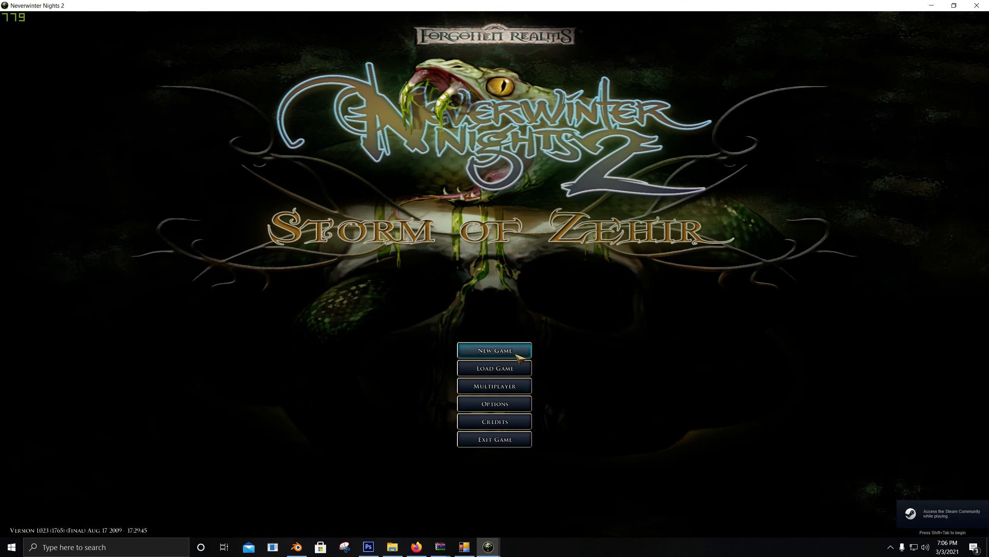
{"action": "left_click", "coordinate": [503, 352]}
{"action": "left_click", "coordinate": [504, 375]}
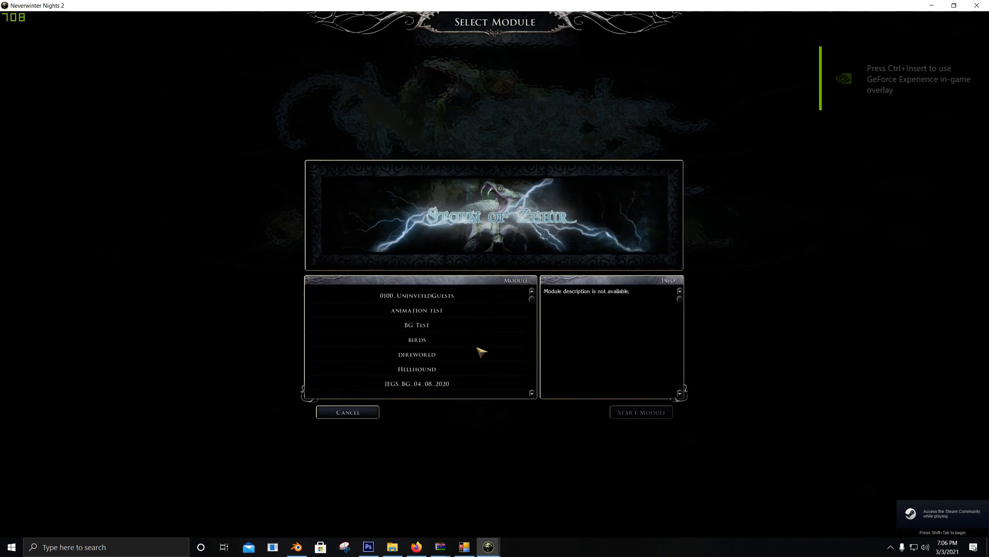
{"action": "double_click", "coordinate": [446, 295]}
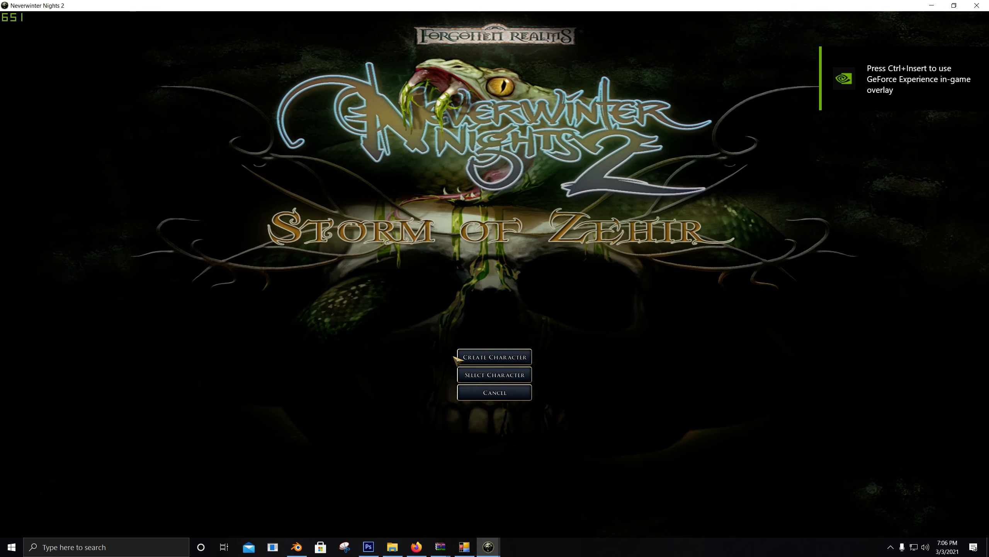
Step: Begin creating a character with the male Human race, and continue through the appearance page to class selection
{"action": "left_click", "coordinate": [460, 357]}
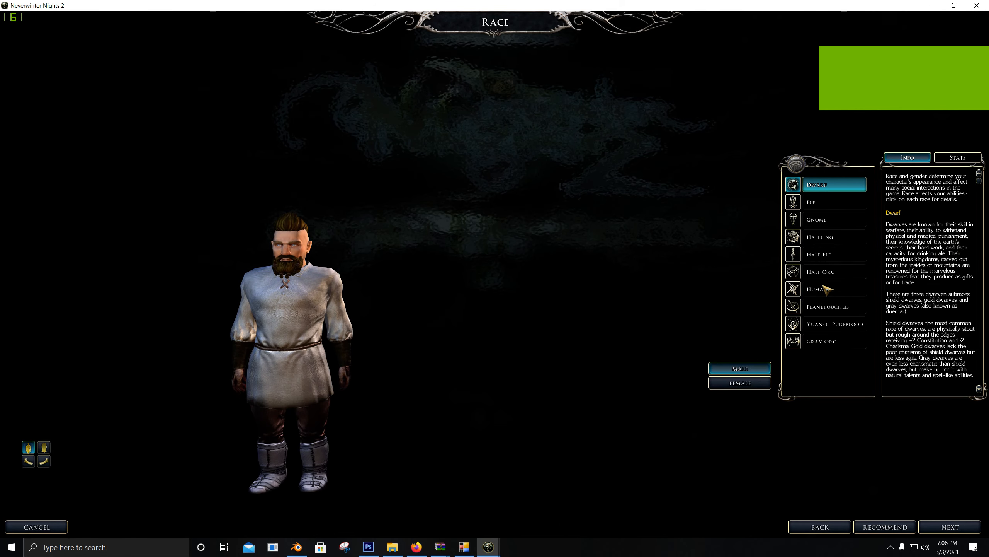
{"action": "left_click", "coordinate": [825, 289]}
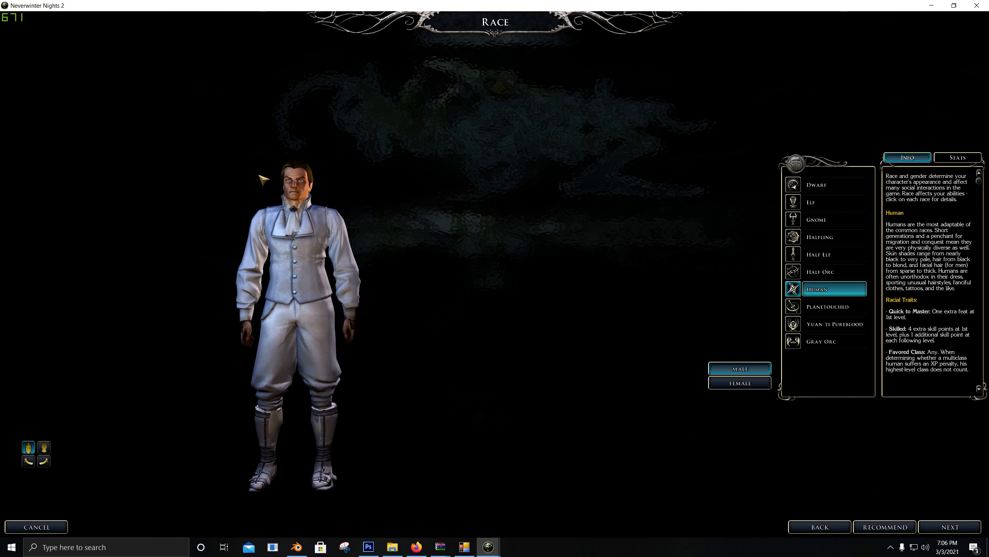
{"action": "left_click", "coordinate": [953, 530]}
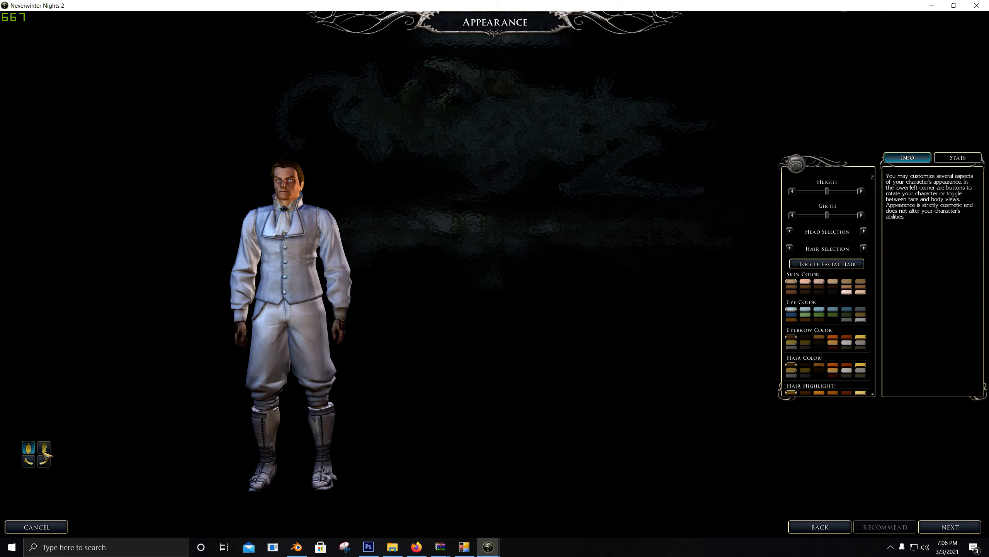
{"action": "left_click", "coordinate": [44, 451]}
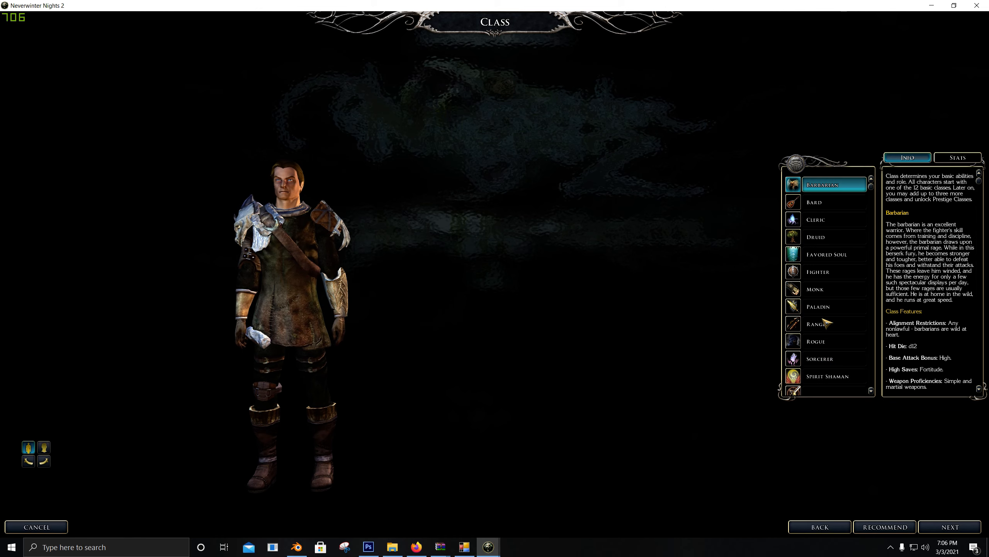
Step: Browse the classes and choose Arcane Scholar of Candlekeep to preview its outfit with the monkey helmet
{"action": "left_click", "coordinate": [827, 359]}
{"action": "left_click", "coordinate": [829, 377]}
{"action": "scroll", "coordinate": [830, 376], "scroll_direction": "down", "scroll_amount": 2}
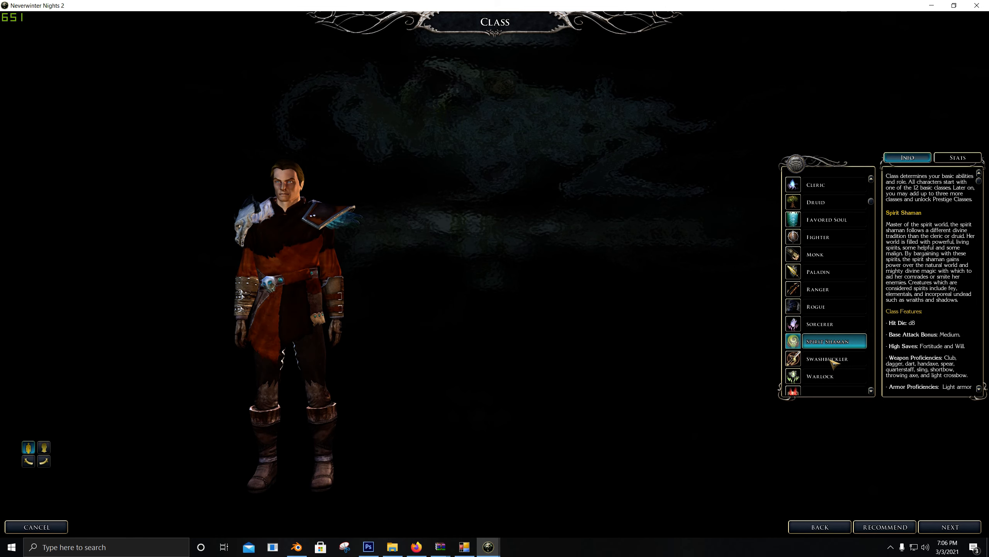
{"action": "left_click", "coordinate": [830, 375]}
{"action": "scroll", "coordinate": [830, 368], "scroll_direction": "down", "scroll_amount": 2}
{"action": "left_click", "coordinate": [829, 363]}
{"action": "left_click", "coordinate": [832, 376]}
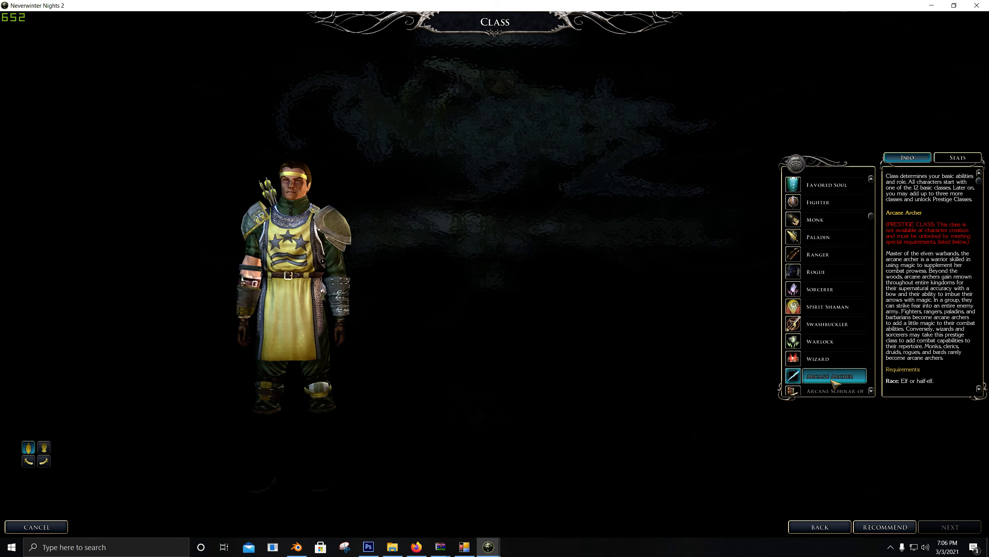
{"action": "scroll", "coordinate": [832, 376], "scroll_direction": "down", "scroll_amount": 1}
{"action": "left_click", "coordinate": [830, 371]}
{"action": "left_click", "coordinate": [831, 389]}
{"action": "left_click", "coordinate": [830, 371]}
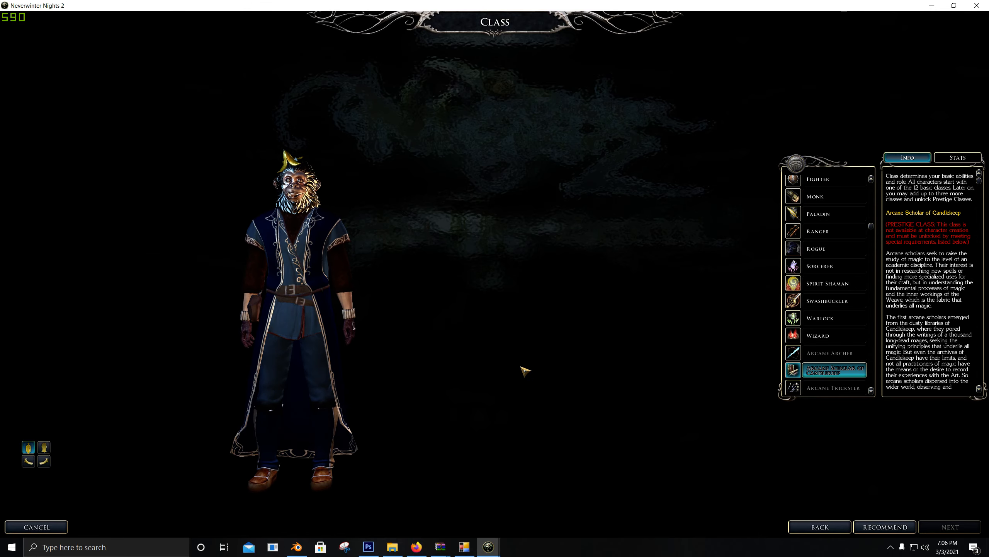
Step: Examine the monkey helmet on the character in close-up from several angles, and return to the full-body view
{"action": "left_click", "coordinate": [44, 448]}
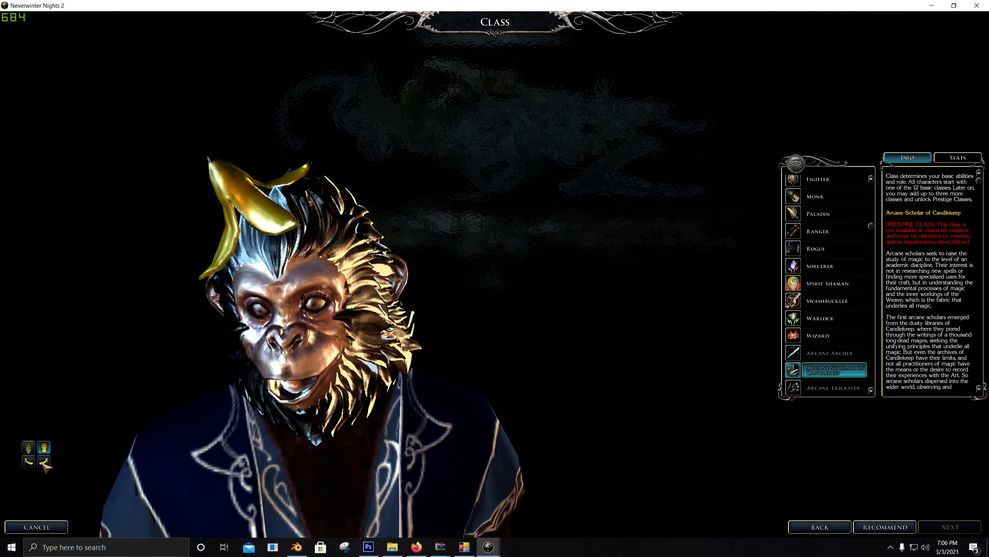
{"action": "left_click", "coordinate": [29, 462]}
{"action": "left_click", "coordinate": [48, 461]}
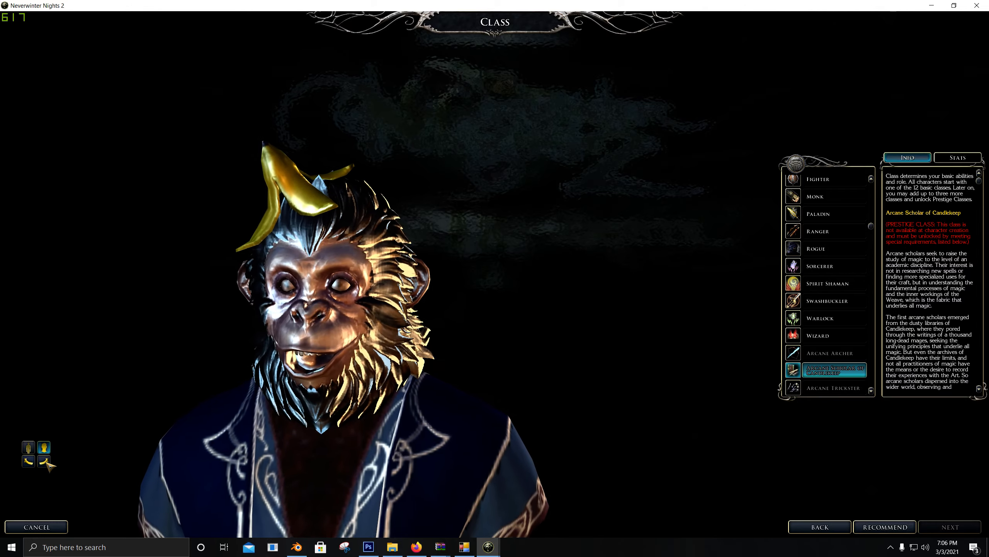
{"action": "left_click", "coordinate": [48, 462]}
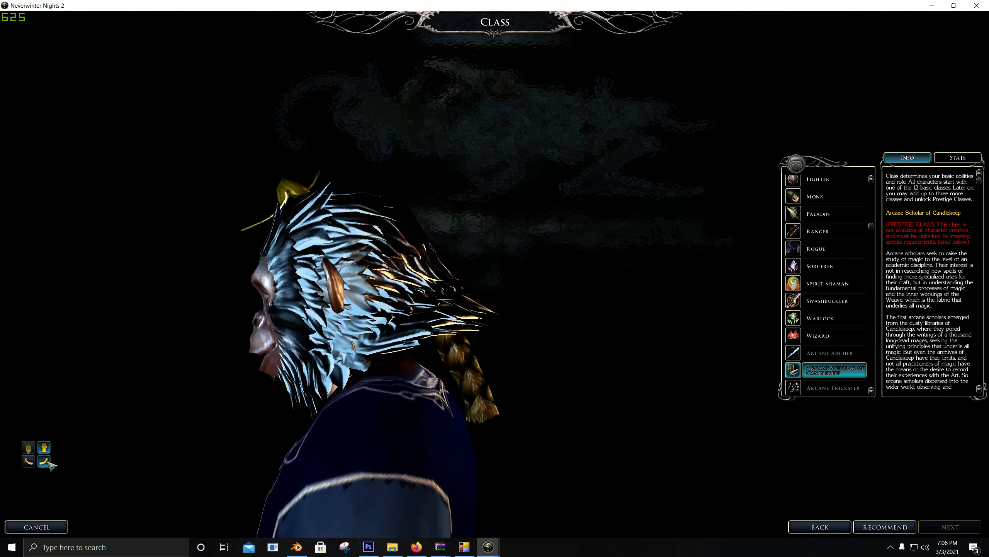
{"action": "left_click", "coordinate": [29, 447]}
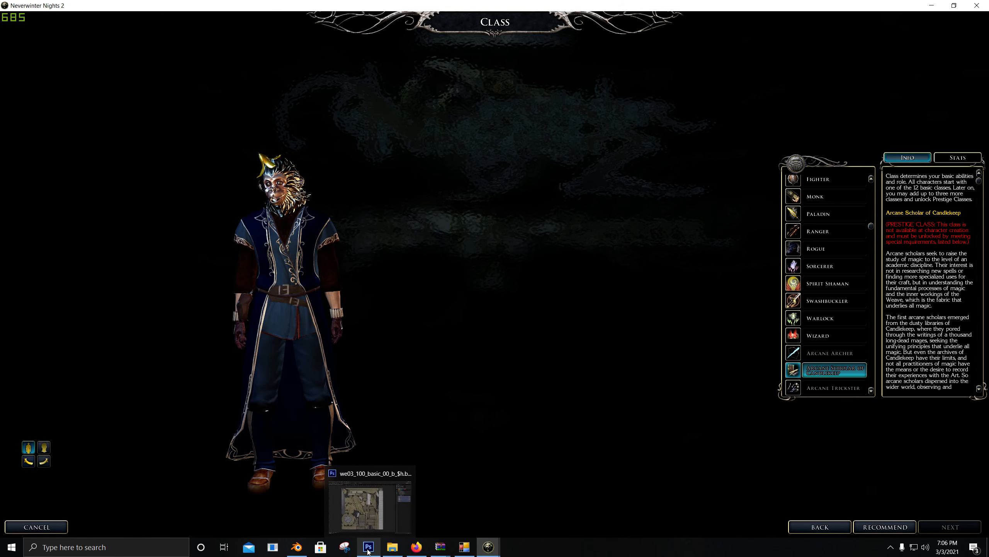
Step: Open the 040223_JinM_col1_N TGA normal map from File Explorer in Photoshop, and add a new alpha channel to it
{"action": "left_click", "coordinate": [370, 550]}
{"action": "left_click", "coordinate": [393, 547]}
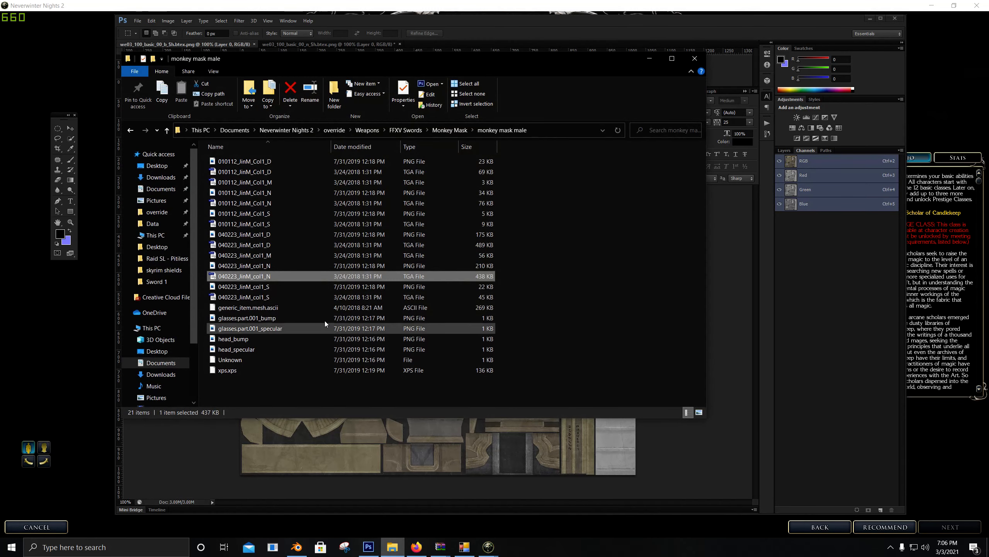
{"action": "double_click", "coordinate": [258, 276]}
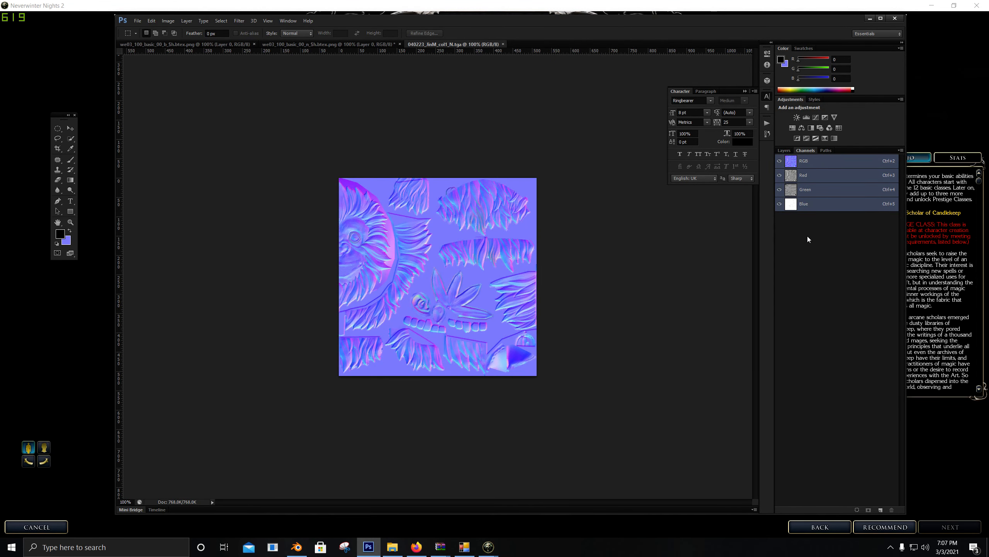
{"action": "left_click", "coordinate": [881, 510]}
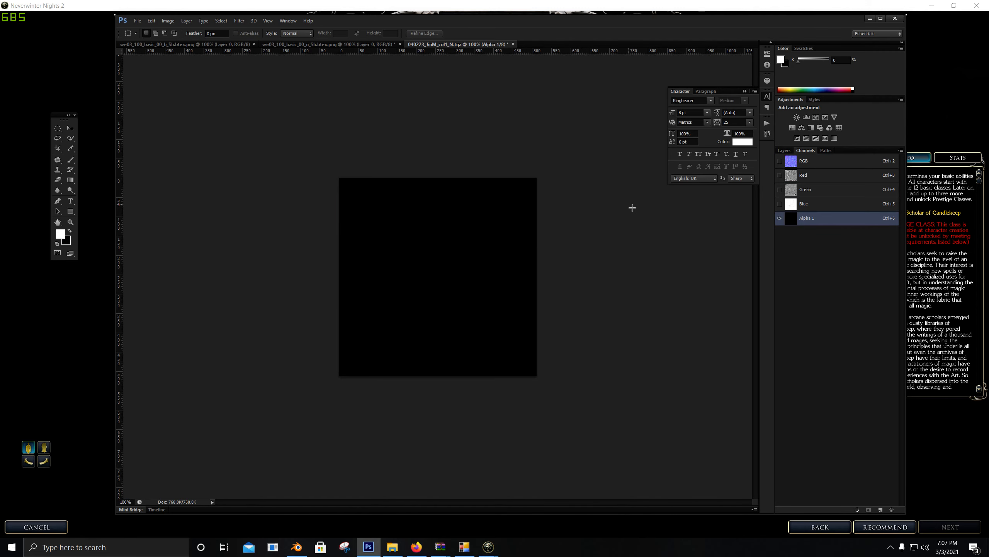
Step: Open the 040223_JinM_col1_D TGA diffuse texture and copy its image into the normal map's Alpha 1 channel
{"action": "left_click_drag", "start_coordinate": [515, 26], "coordinate": [663, 35]}
{"action": "left_click", "coordinate": [211, 56]}
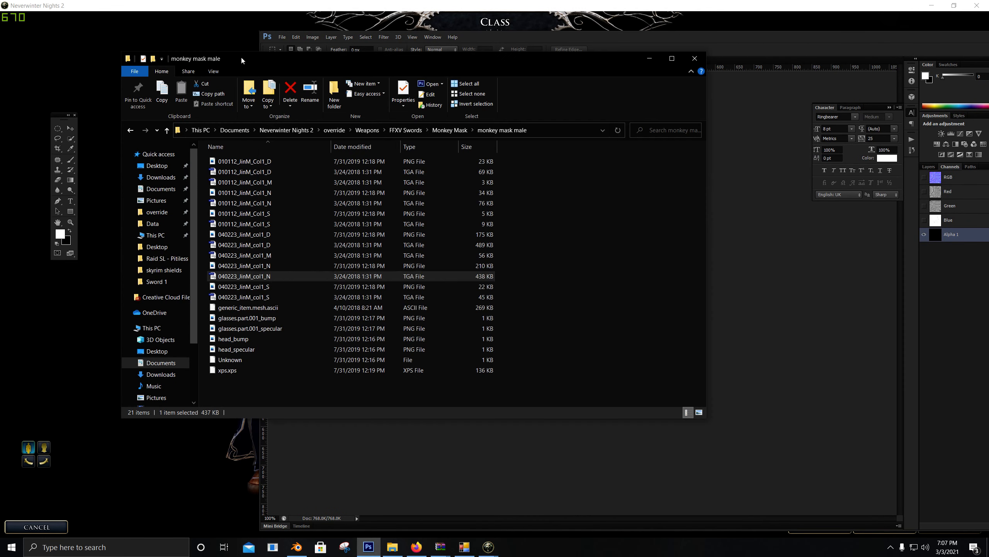
{"action": "left_click", "coordinate": [273, 245]}
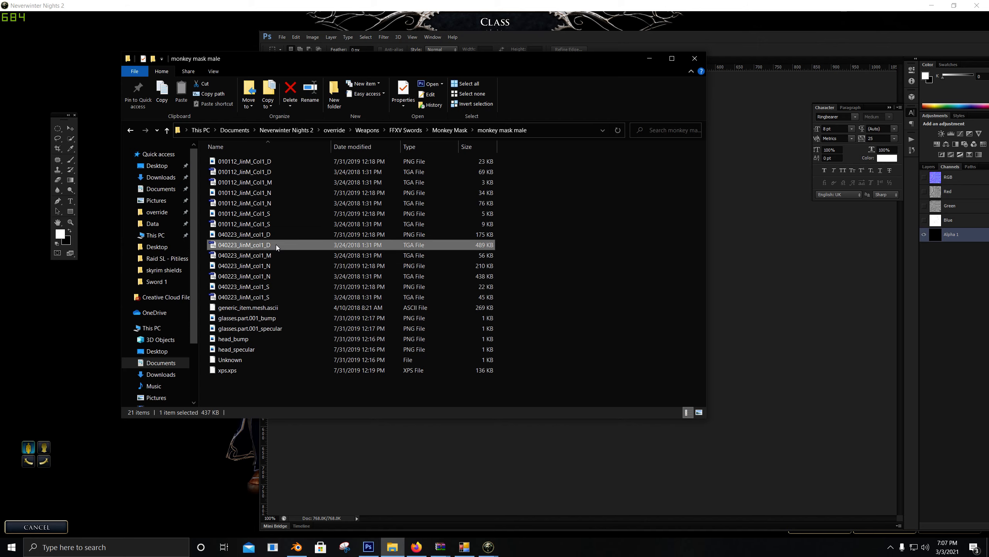
{"action": "double_click", "coordinate": [281, 246]}
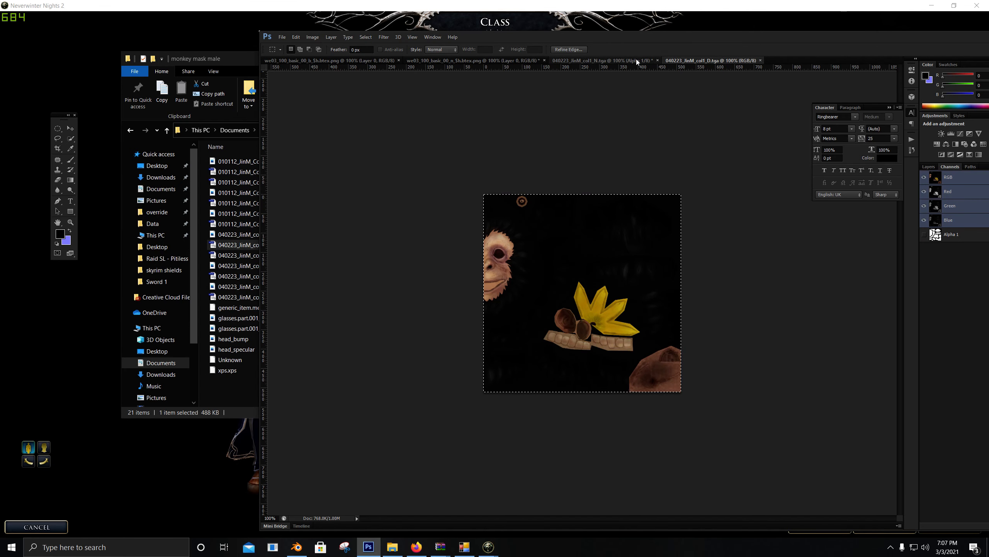
{"action": "left_click", "coordinate": [602, 60]}
{"action": "left_click", "coordinate": [970, 240]}
{"action": "key", "text": "ctrl+v"}
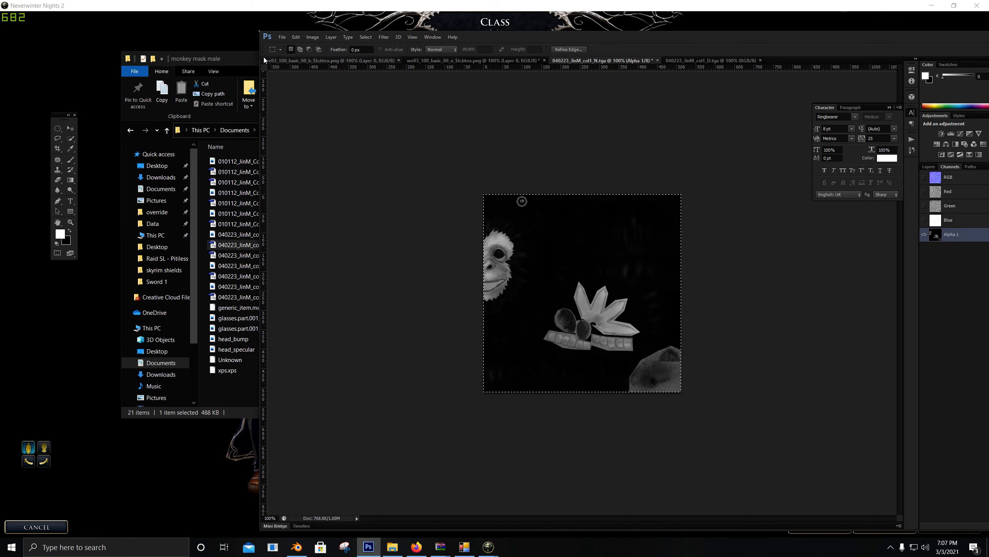
Step: Darken the Alpha 1 channel with a Brightness/Contrast adjustment at brightness -150, legacy mode off, and deselect
{"action": "left_click", "coordinate": [312, 36]}
{"action": "mouse_move", "coordinate": [351, 60]}
{"action": "left_click", "coordinate": [464, 60]}
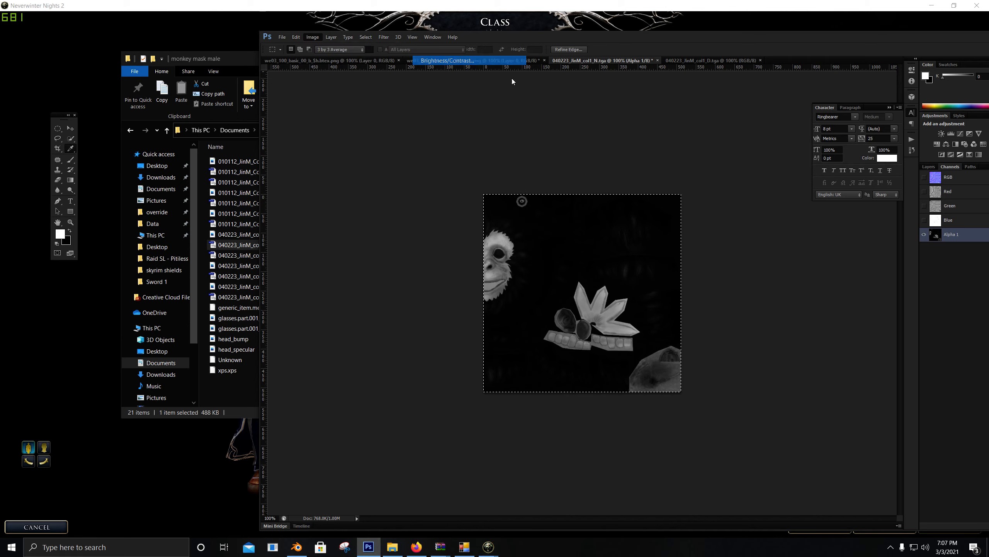
{"action": "left_click_drag", "start_coordinate": [741, 328], "coordinate": [721, 332]}
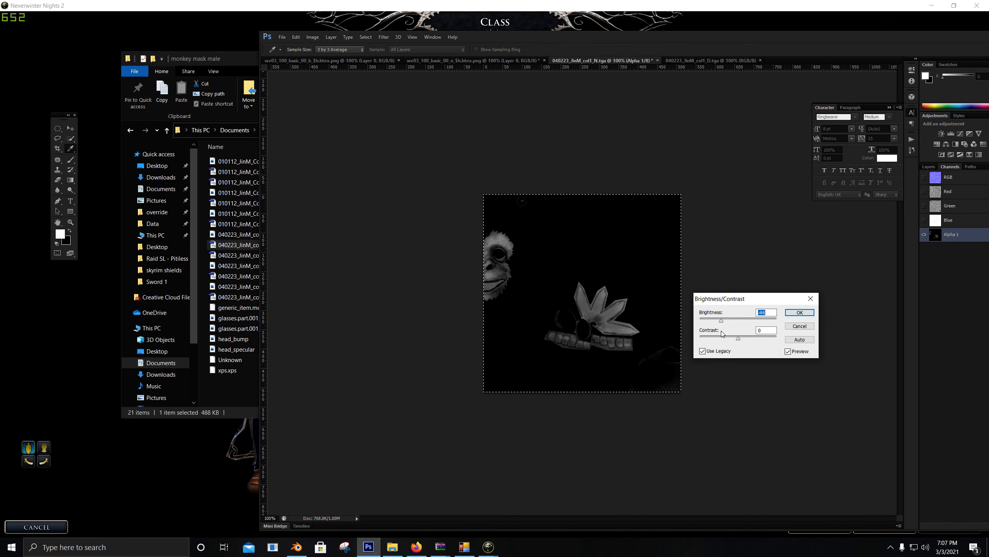
{"action": "left_click", "coordinate": [712, 352]}
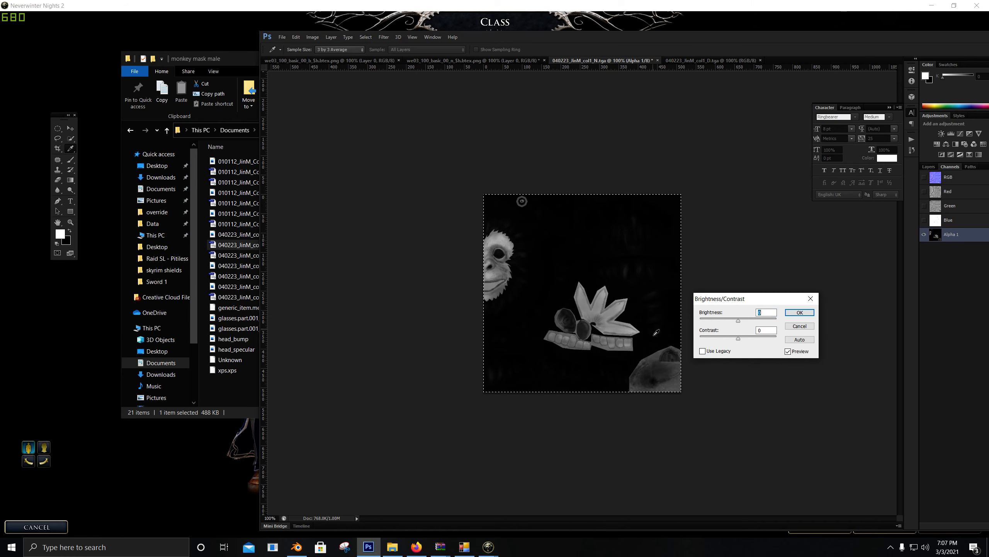
{"action": "type", "text": "-150"}
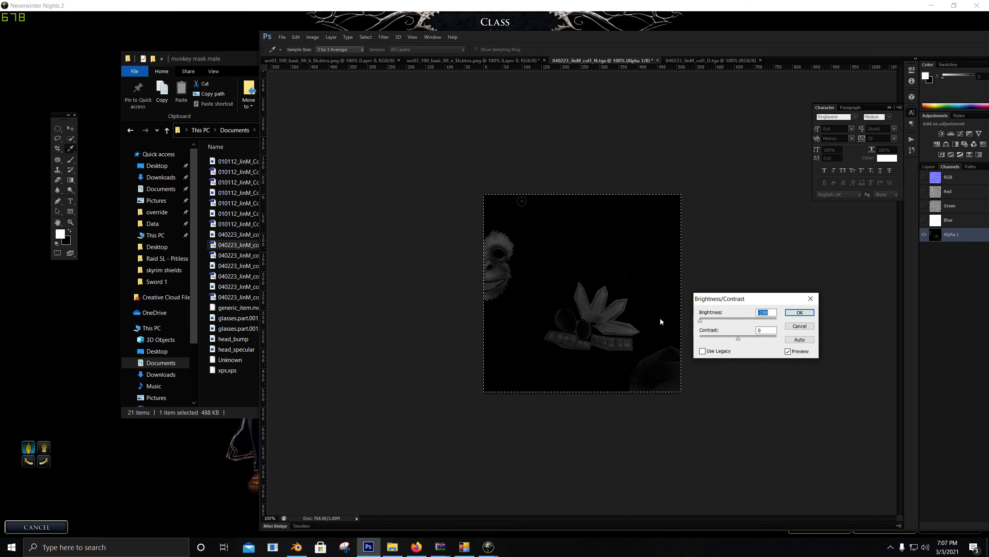
{"action": "key", "text": "Return"}
{"action": "key", "text": "m"}
{"action": "key", "text": "ctrl+d"}
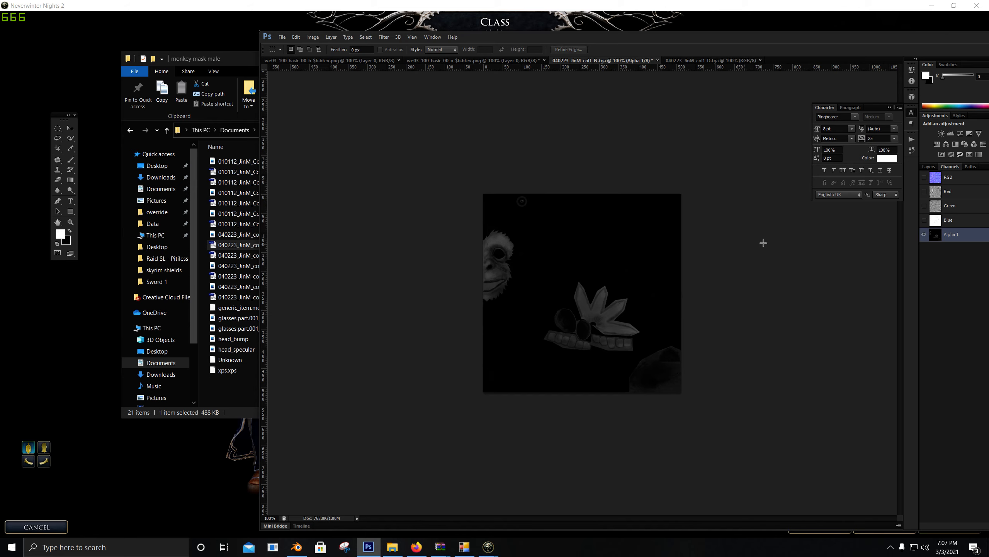
Step: Switch the normal map back to its RGB composite channel and save the file
{"action": "left_click", "coordinate": [968, 168]}
{"action": "left_click", "coordinate": [950, 167]}
{"action": "left_click", "coordinate": [929, 167]}
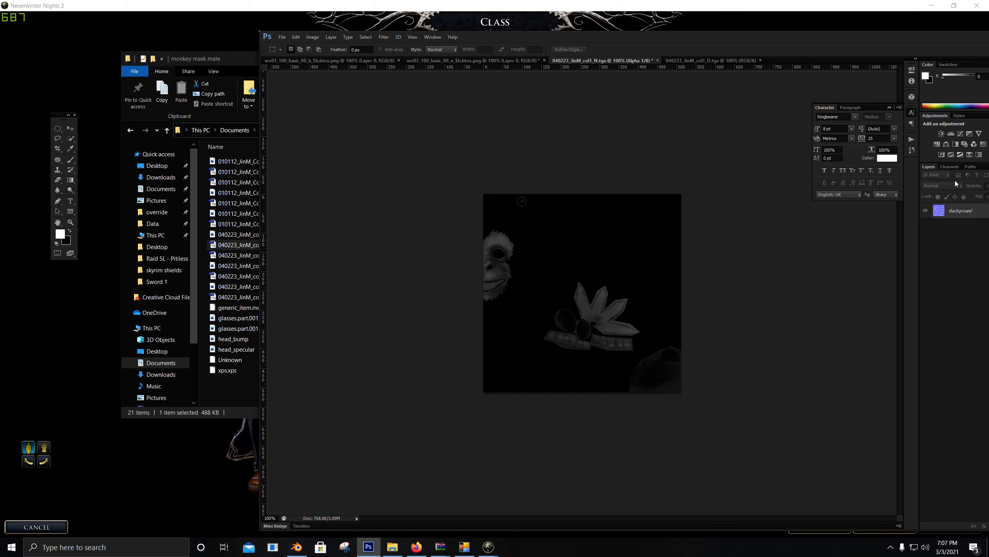
{"action": "left_click", "coordinate": [950, 168]}
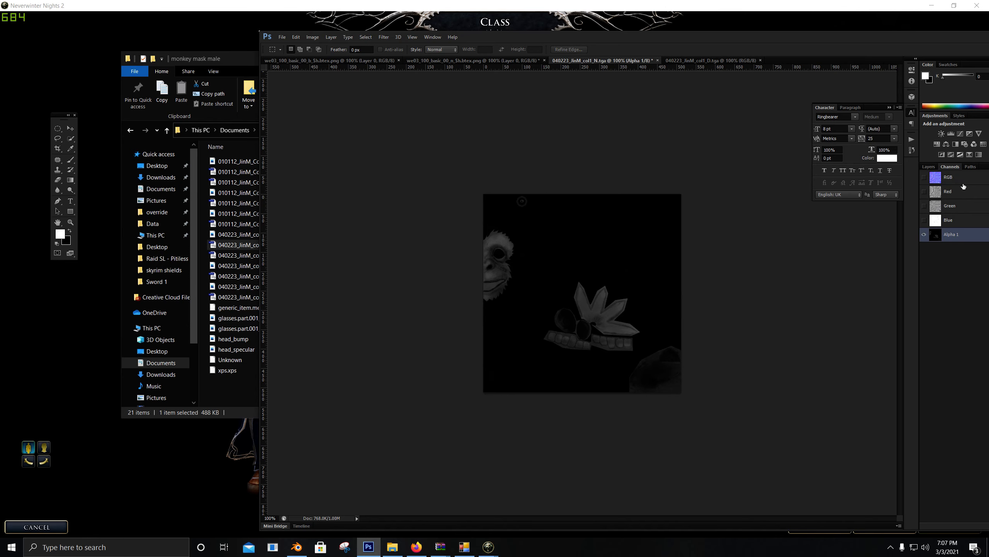
{"action": "left_click", "coordinate": [948, 177]}
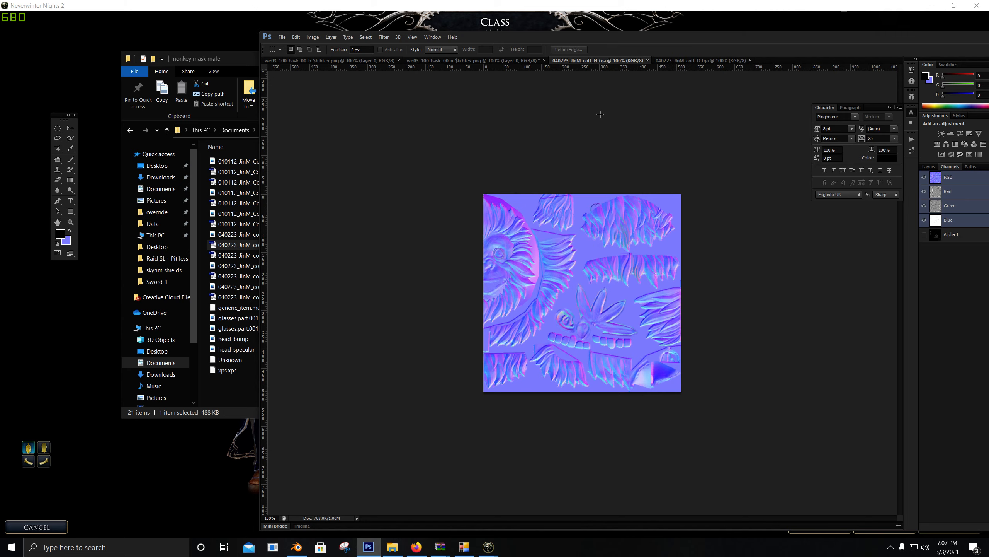
Step: Switch to Neverwinter Nights 2, reload the Class preview by going back to Appearance, and examine the monkey helmet in close-up while rotating the character
{"action": "left_click", "coordinate": [567, 4]}
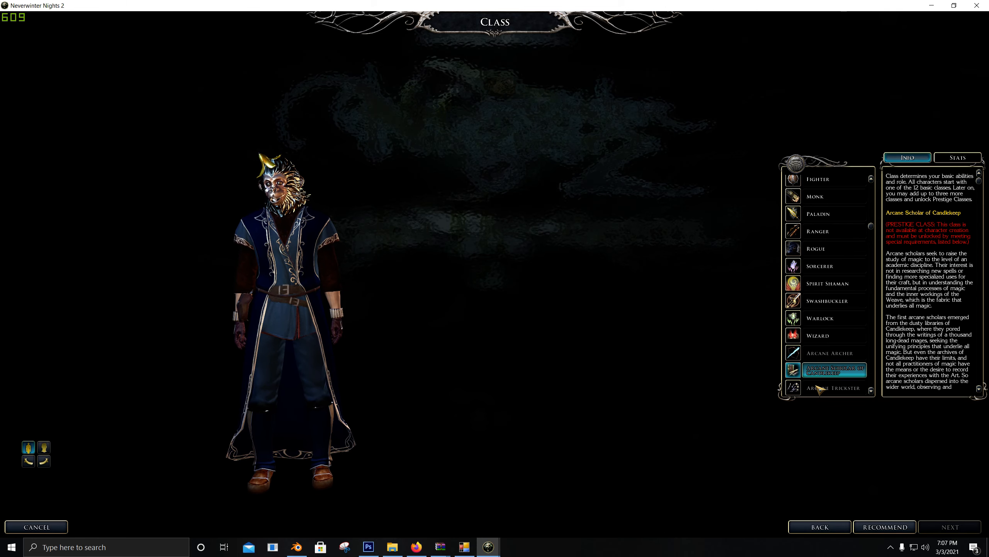
{"action": "left_click", "coordinate": [818, 527]}
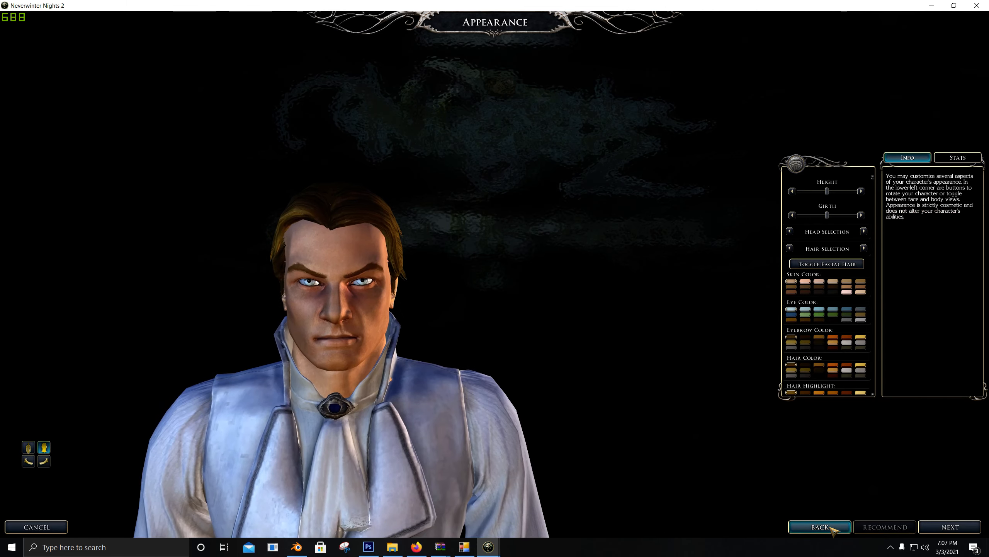
{"action": "left_click", "coordinate": [946, 526]}
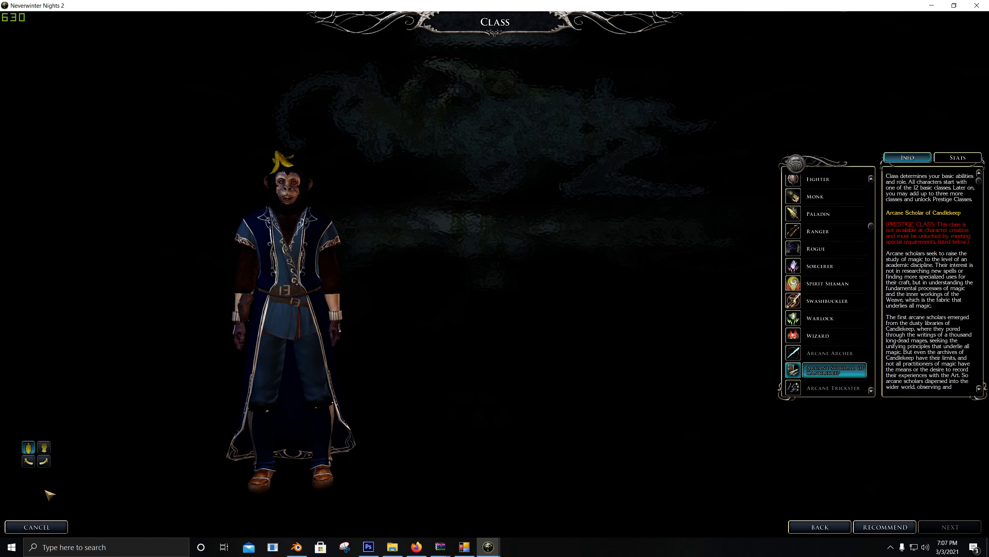
{"action": "left_click", "coordinate": [44, 447]}
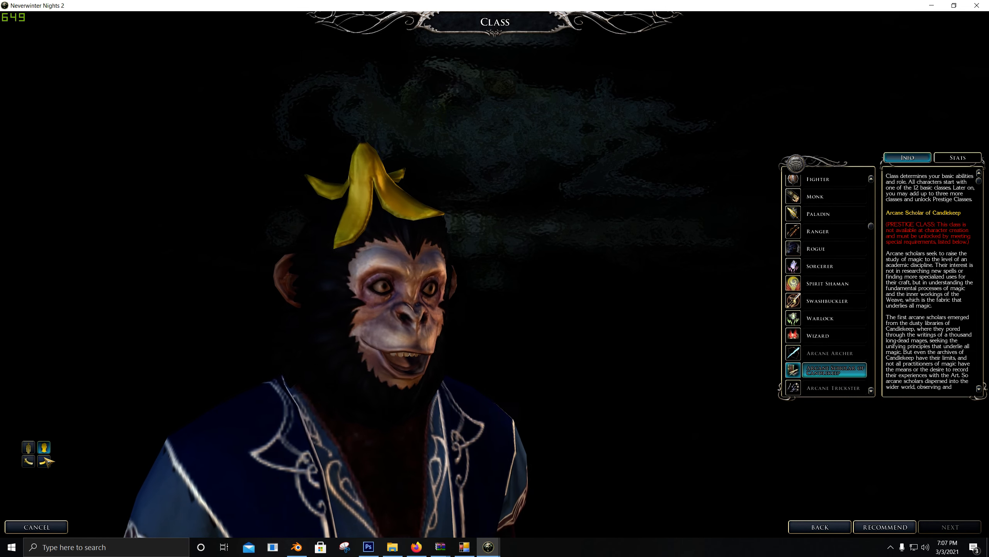
{"action": "left_click_drag", "start_coordinate": [47, 461], "coordinate": [47, 461]}
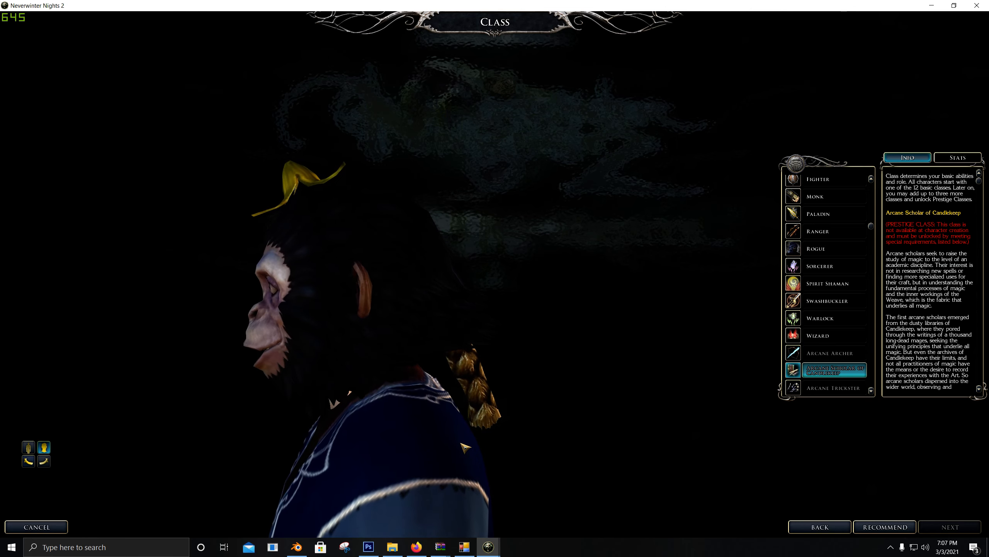
Step: Switch to Blender, select the CL_Helm01 object and make it visible to view it beside the head mesh
{"action": "key", "text": "alt+Tab"}
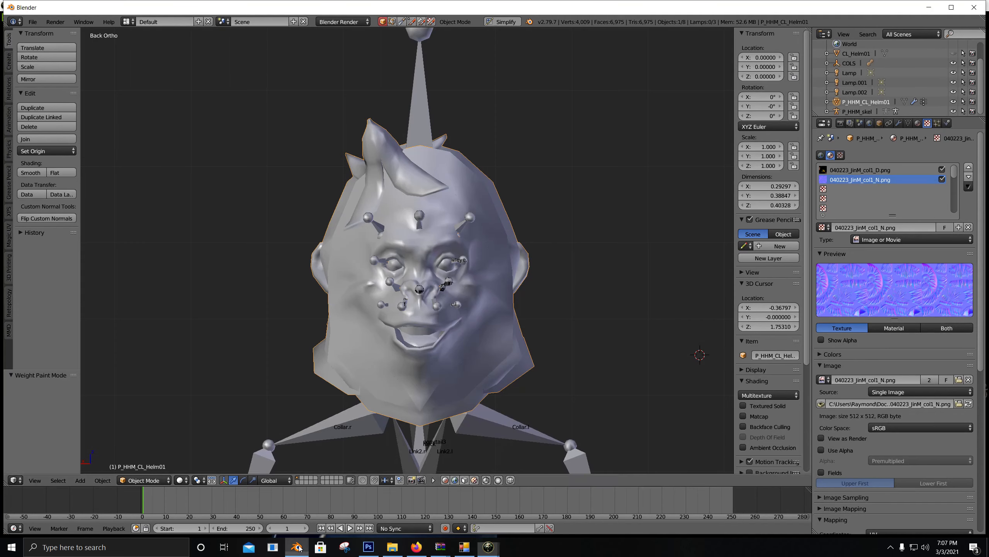
{"action": "left_click", "coordinate": [852, 55]}
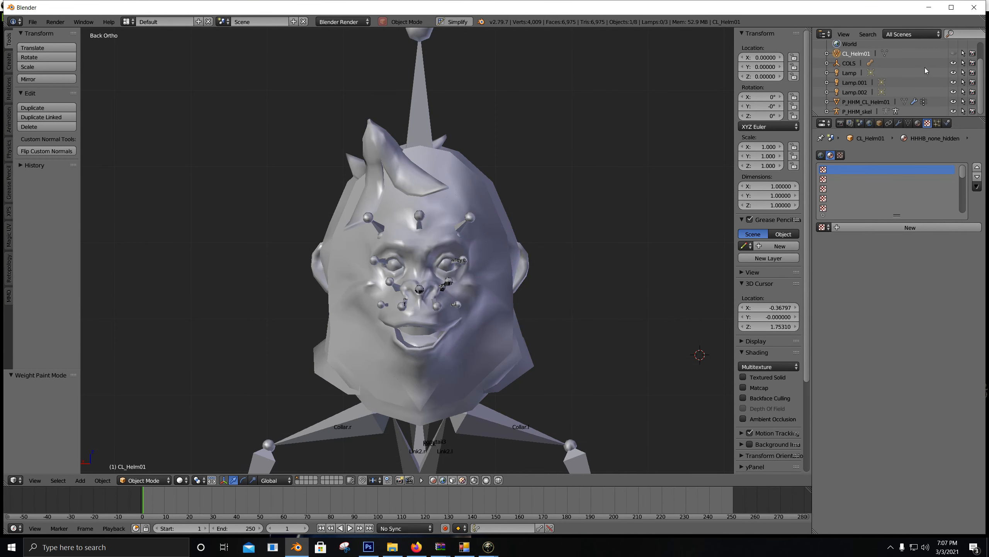
{"action": "left_click", "coordinate": [953, 53]}
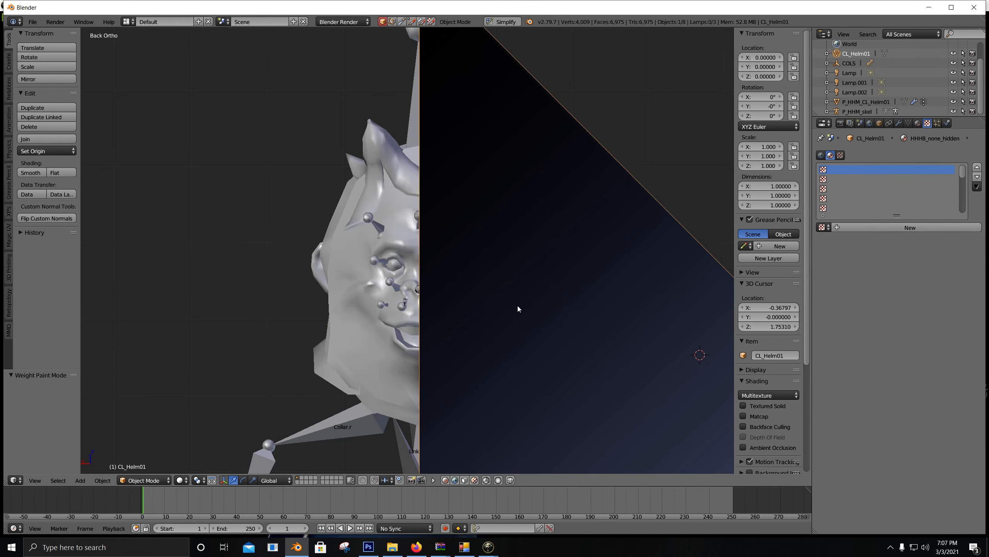
{"action": "middle_click_drag", "start_coordinate": [544, 256], "coordinate": [343, 312]}
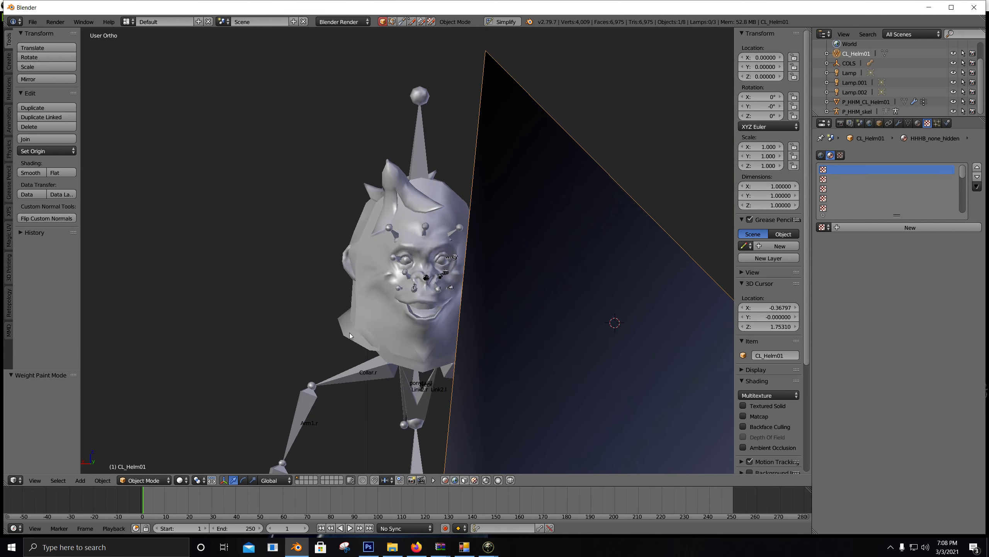
Step: Try to find the MDB configuration tool by searching Windows for "mdb config"
{"action": "key", "text": "super"}
{"action": "type", "text": "mdb"}
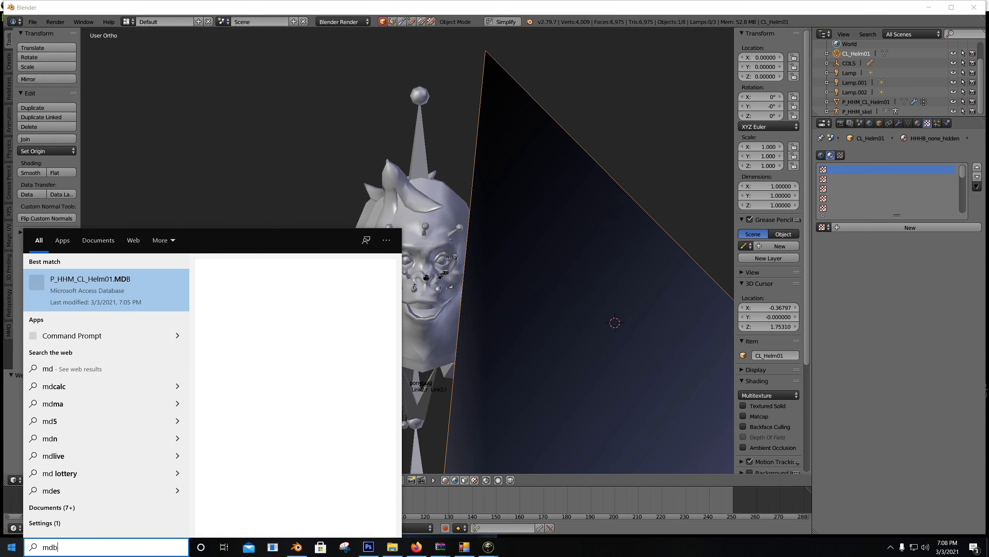
{"action": "type", "text": " config"}
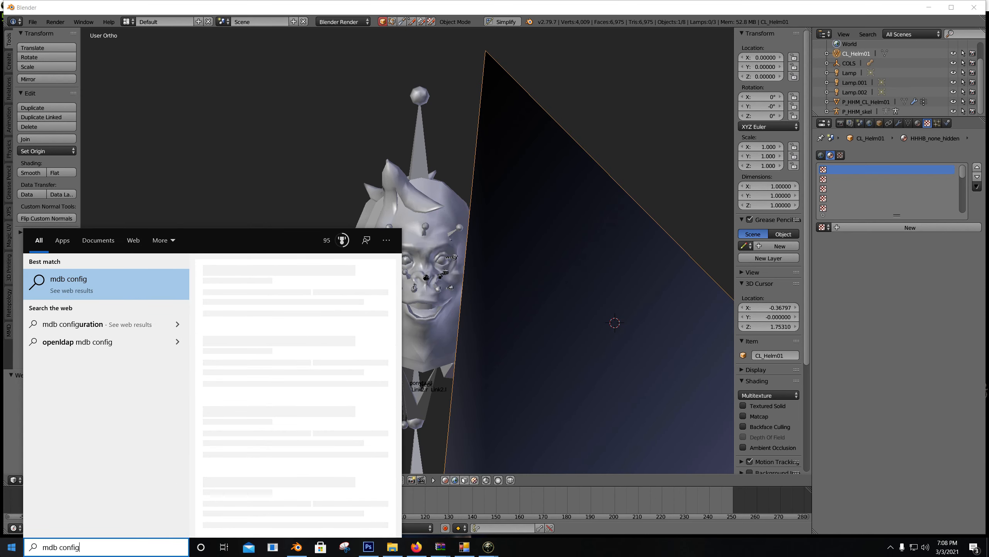
{"action": "key", "text": "BackSpace"}
{"action": "key", "text": "BackSpace"}
{"action": "key", "text": "BackSpace"}
{"action": "key", "text": "BackSpace"}
{"action": "key", "text": "BackSpace"}
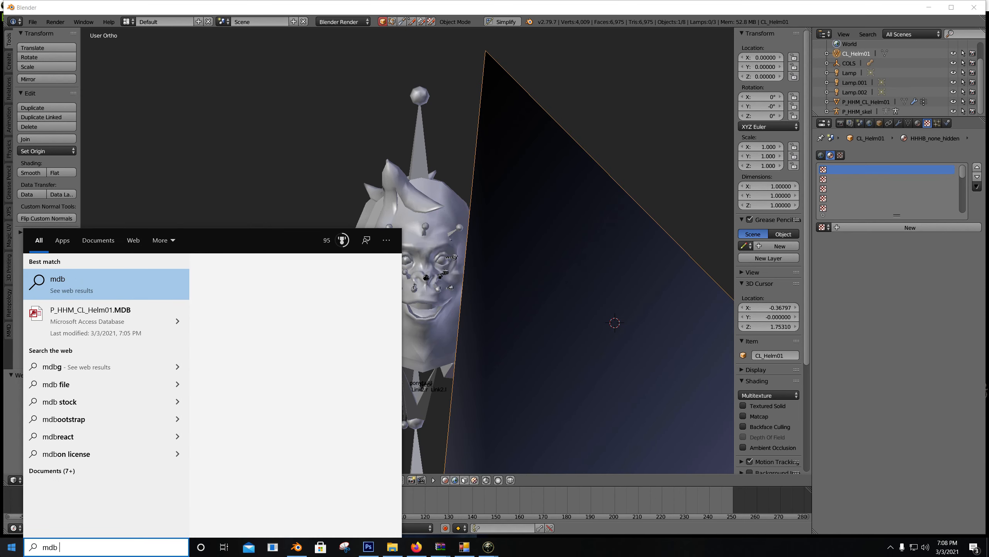
{"action": "type", "text": "onfig"}
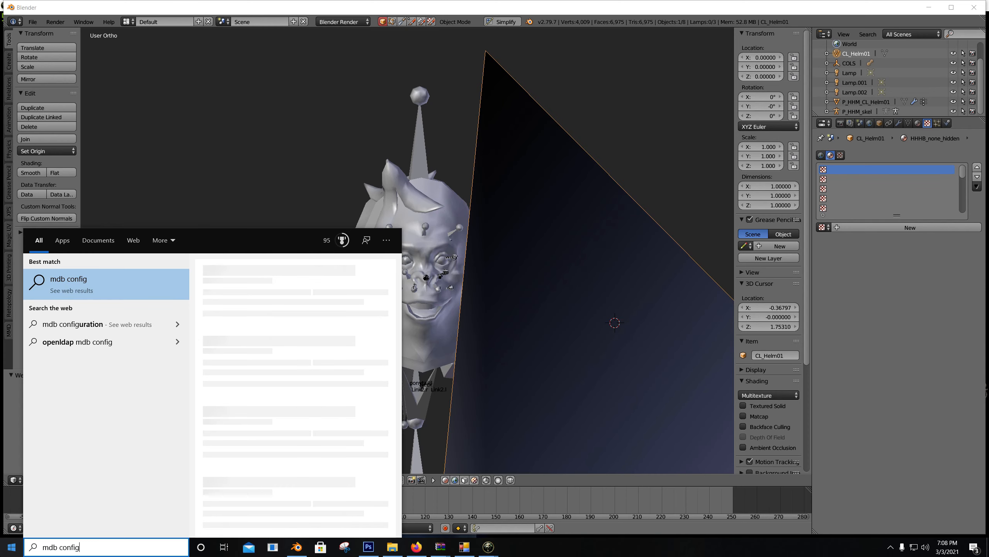
{"action": "key", "text": "BackSpace"}
{"action": "key", "text": "BackSpace"}
{"action": "key", "text": "BackSpace"}
{"action": "key", "text": "BackSpace"}
{"action": "key", "text": "BackSpace"}
{"action": "key", "text": "BackSpace"}
{"action": "key", "text": "BackSpace"}
{"action": "key", "text": "BackSpace"}
{"action": "key", "text": "BackSpace"}
{"action": "key", "text": "BackSpace"}
Step: Search Windows for "mdbconfig" and launch the MDBConfig executable jar located in mdbconfig_v1.9
{"action": "type", "text": "md"}
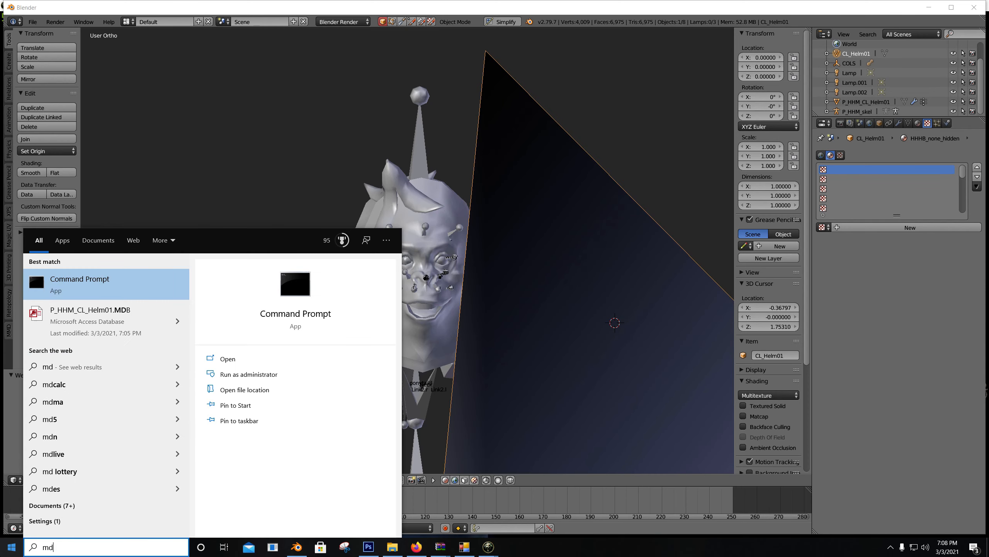
{"action": "type", "text": "bconfig"}
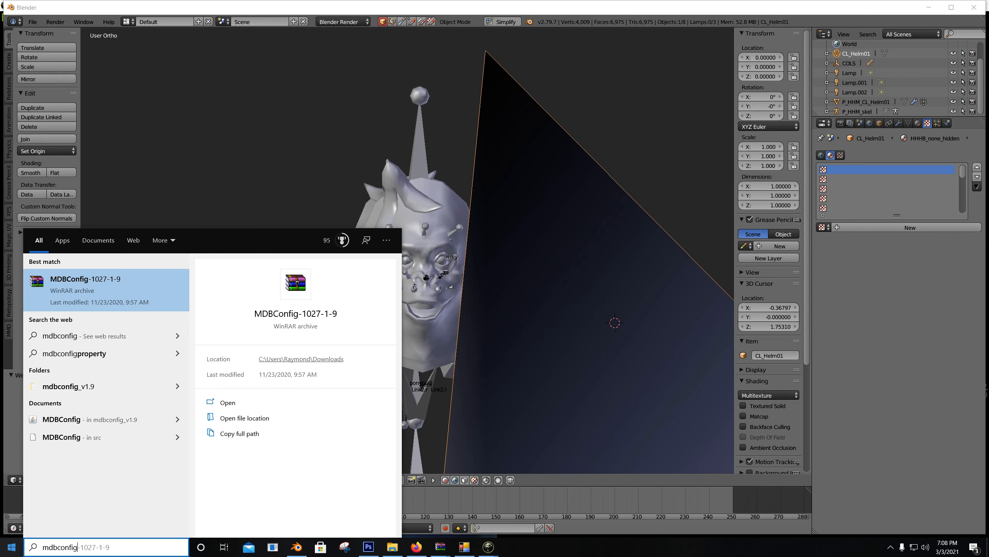
{"action": "key", "text": "Down"}
{"action": "key", "text": "Down"}
{"action": "key", "text": "Down"}
{"action": "key", "text": "Down"}
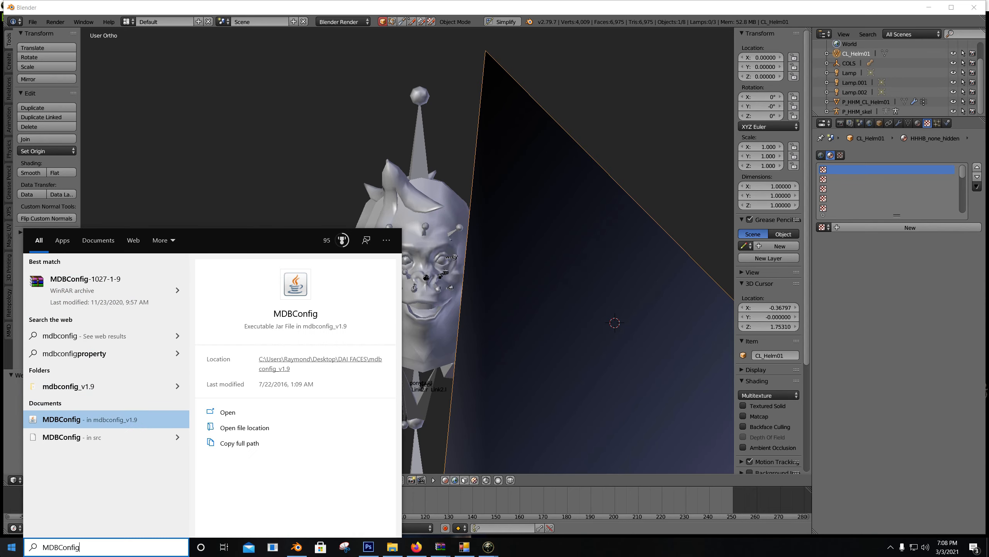
{"action": "key", "text": "Return"}
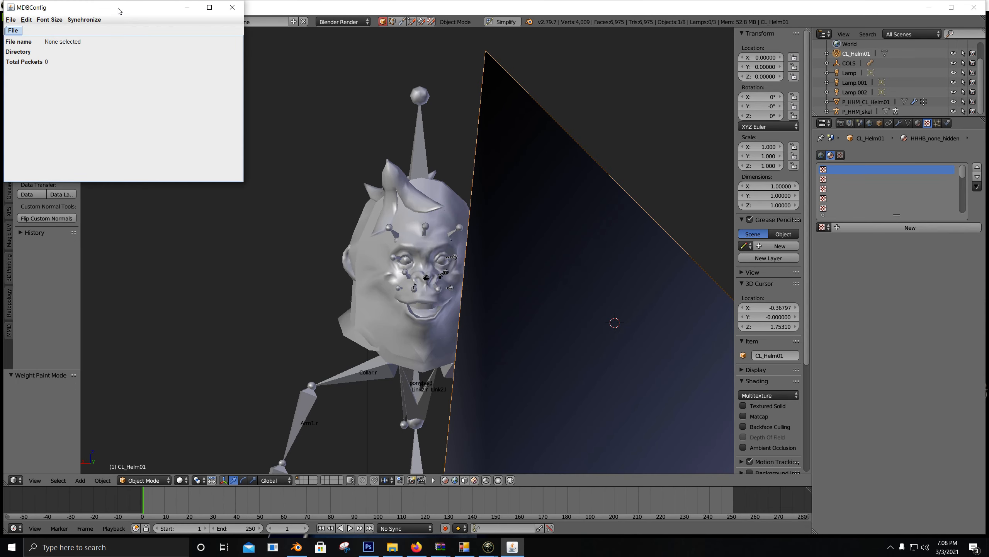
Step: Open P_HHM_CL_Helm01.MDB in MDBConfig from the Neverwinter Nights 2 folder override\Weapons\FFXV Swords\Monkey Mask
{"action": "left_click_drag", "start_coordinate": [119, 11], "coordinate": [482, 172]}
{"action": "left_click", "coordinate": [374, 180]}
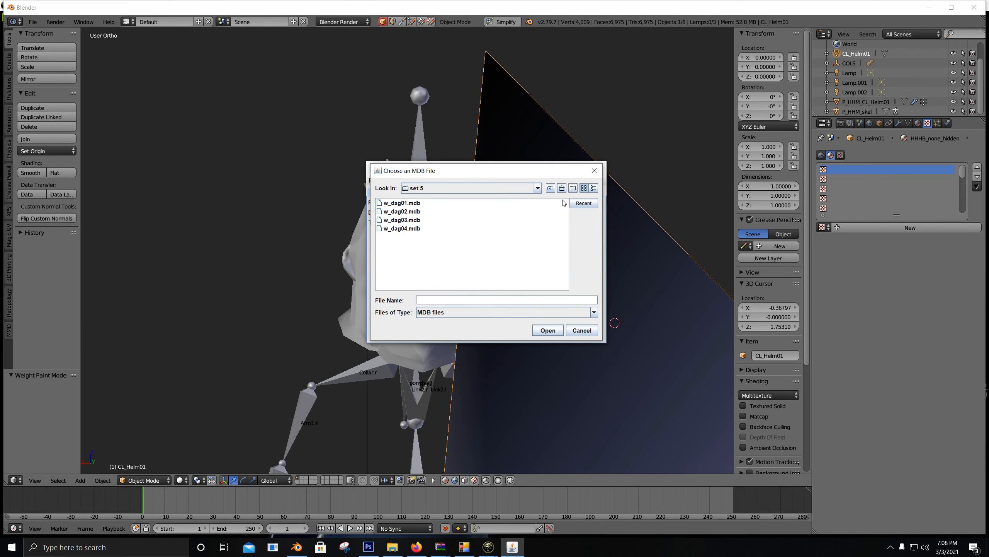
{"action": "left_click", "coordinate": [551, 189]}
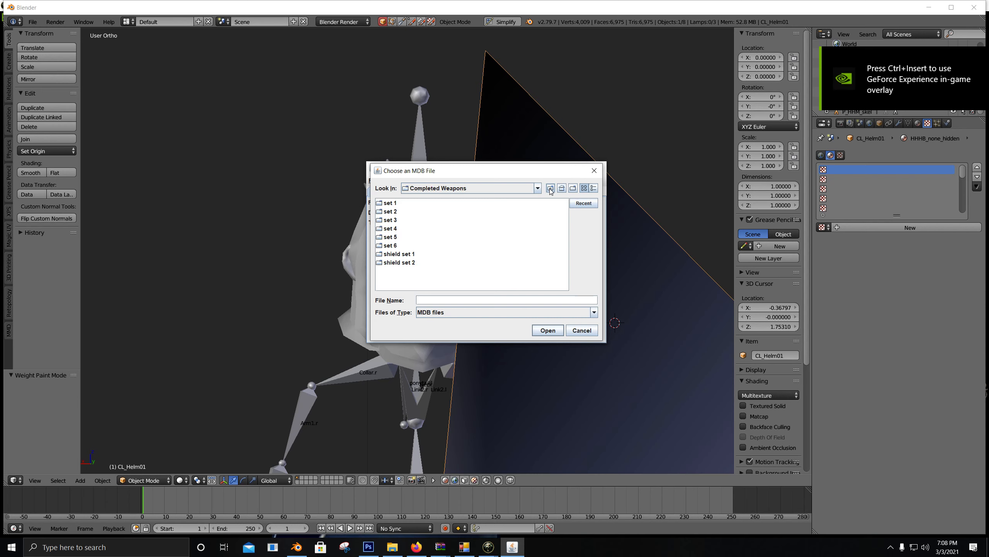
{"action": "left_click", "coordinate": [550, 188]}
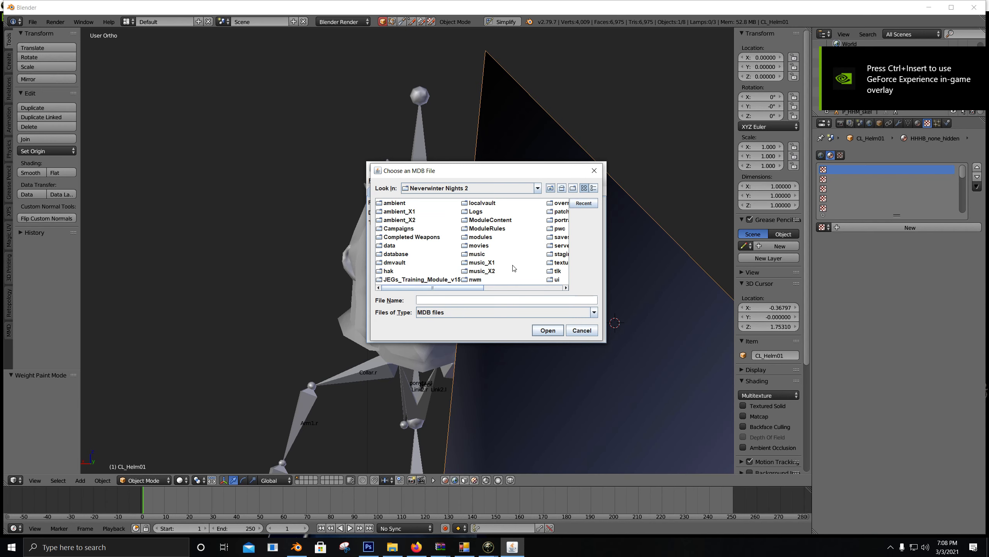
{"action": "key", "text": "o"}
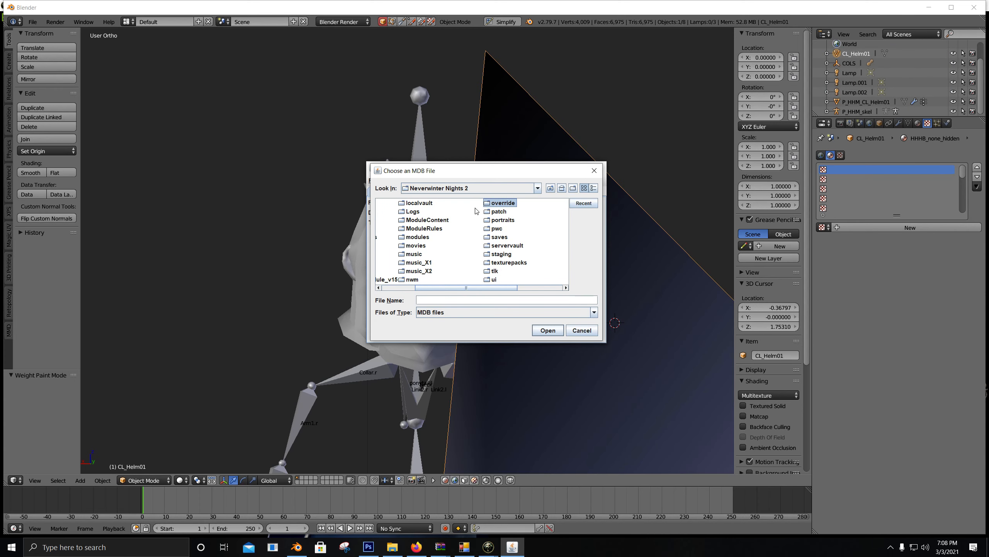
{"action": "key", "text": "Return"}
{"action": "key", "text": "w"}
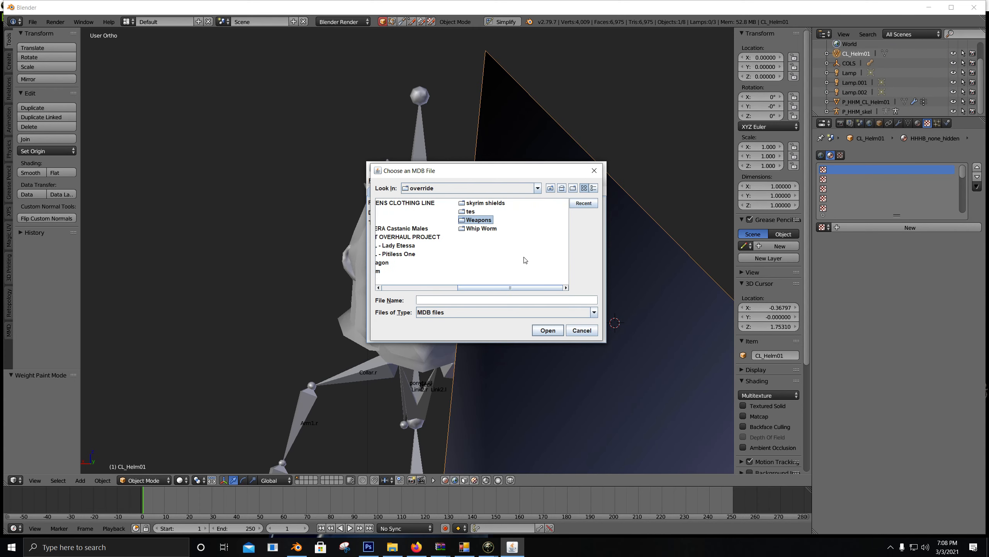
{"action": "double_click", "coordinate": [482, 220]}
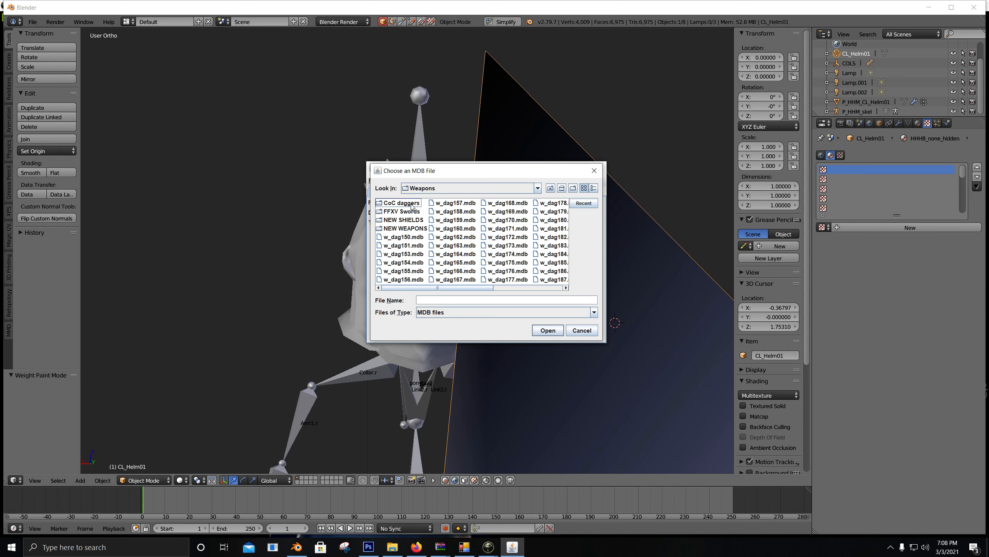
{"action": "double_click", "coordinate": [408, 213]}
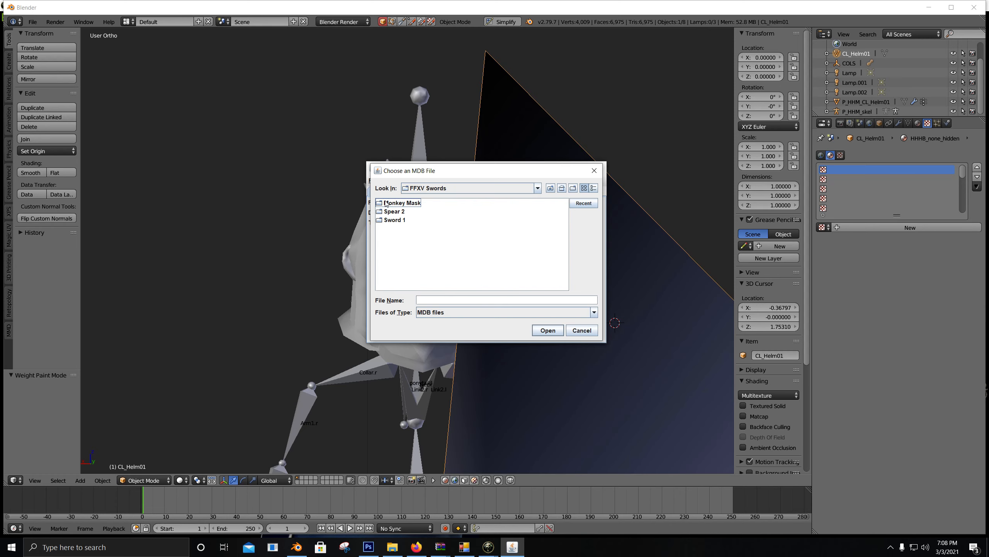
{"action": "double_click", "coordinate": [415, 205]}
{"action": "double_click", "coordinate": [419, 213]}
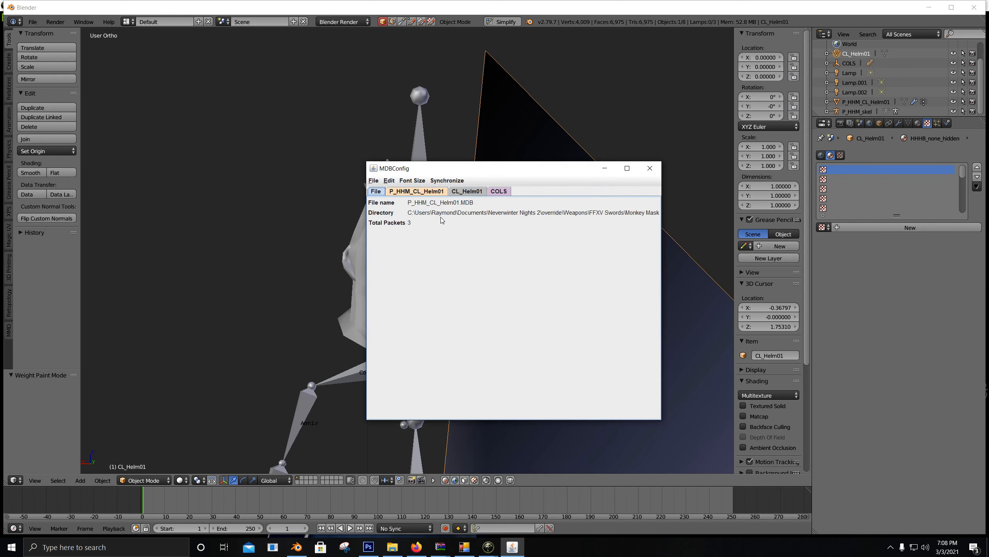
Step: Review the CL_Helm01 hair-hiding options, the COLS packet and the P_HHM_CL_Helm01 material settings
{"action": "left_click", "coordinate": [466, 191]}
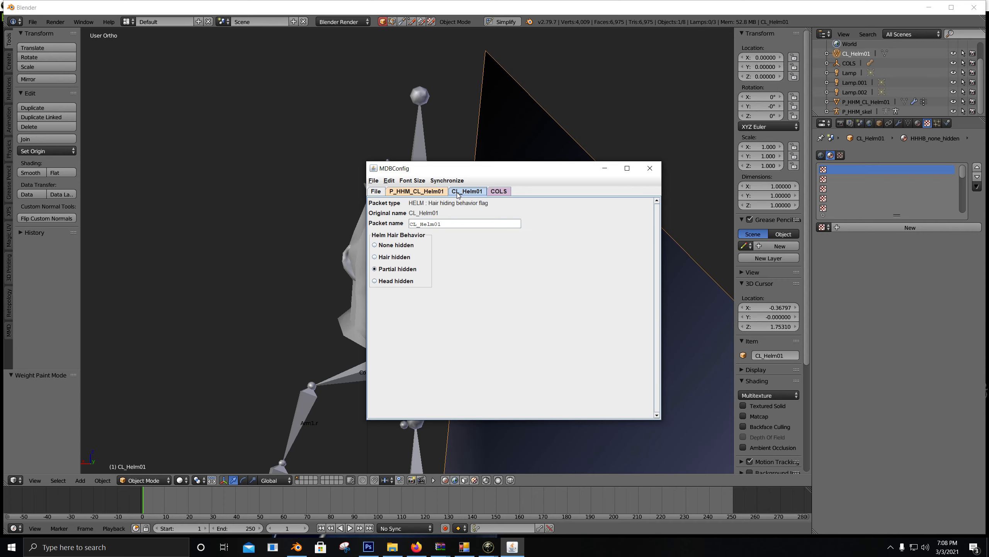
{"action": "left_click", "coordinate": [395, 194]}
{"action": "left_click", "coordinate": [485, 194]}
{"action": "left_click", "coordinate": [508, 193]}
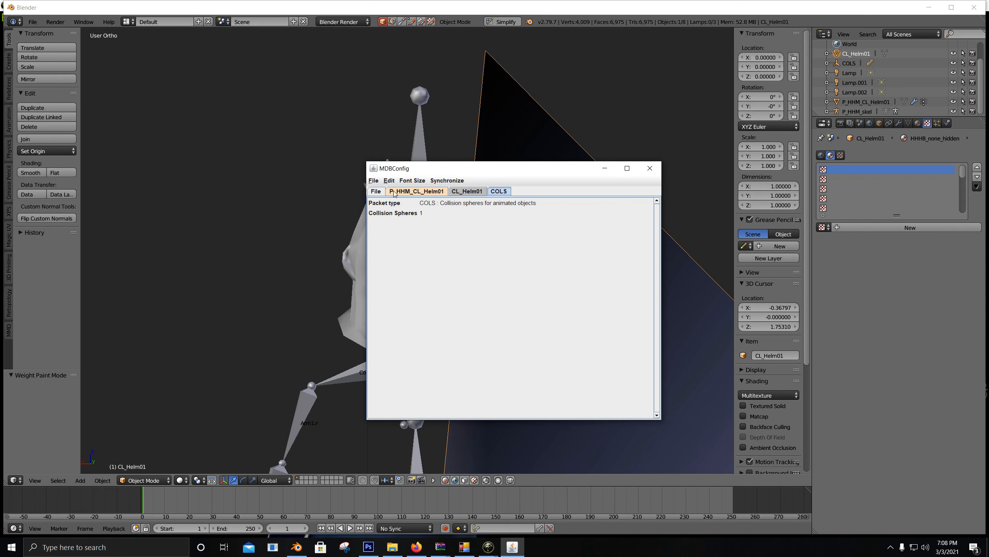
{"action": "left_click", "coordinate": [407, 193]}
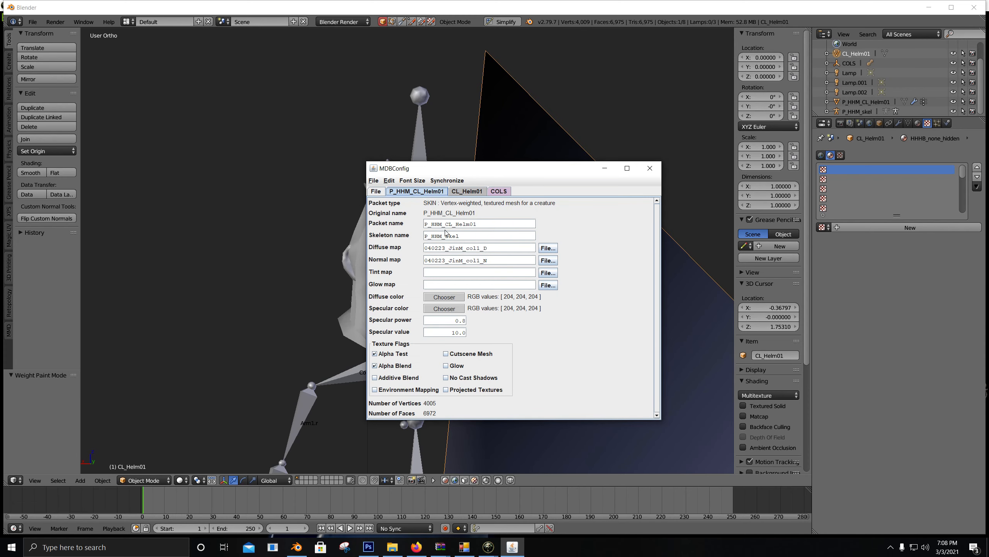